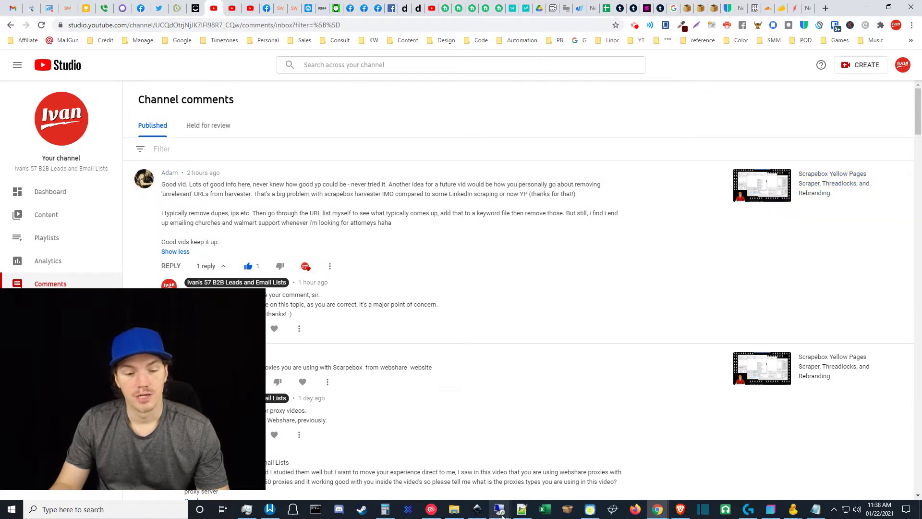
Switch to the desktop-440s1h0 remote desktop session and expand it to full screen
mouse_move(501, 512)
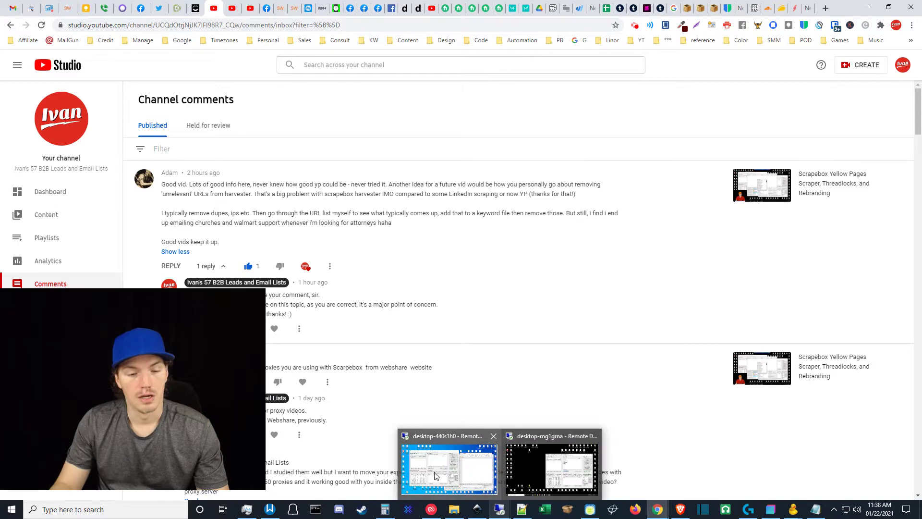
left_click(456, 479)
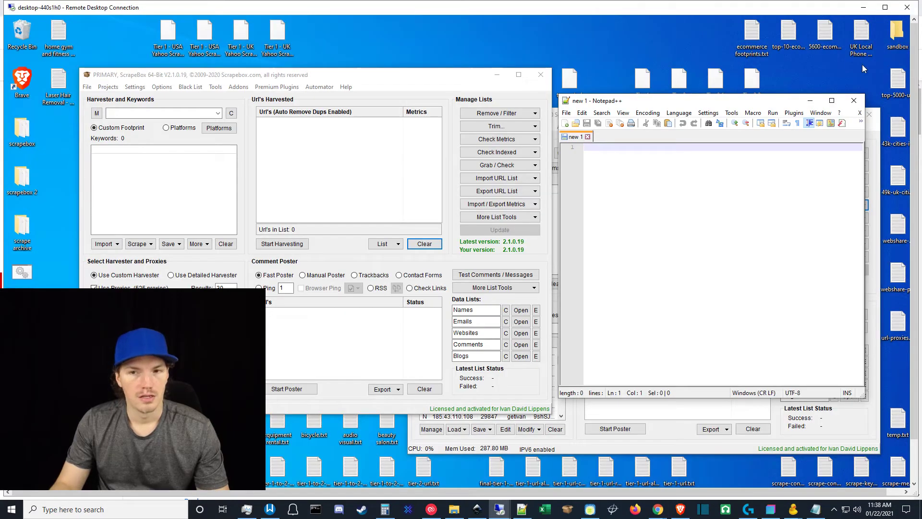
left_click(885, 7)
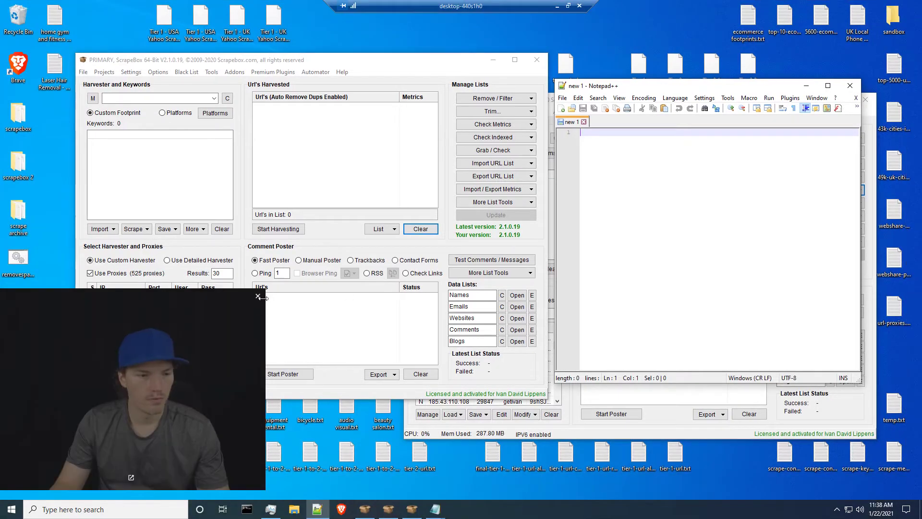
left_click_drag(237, 315, 79, 414)
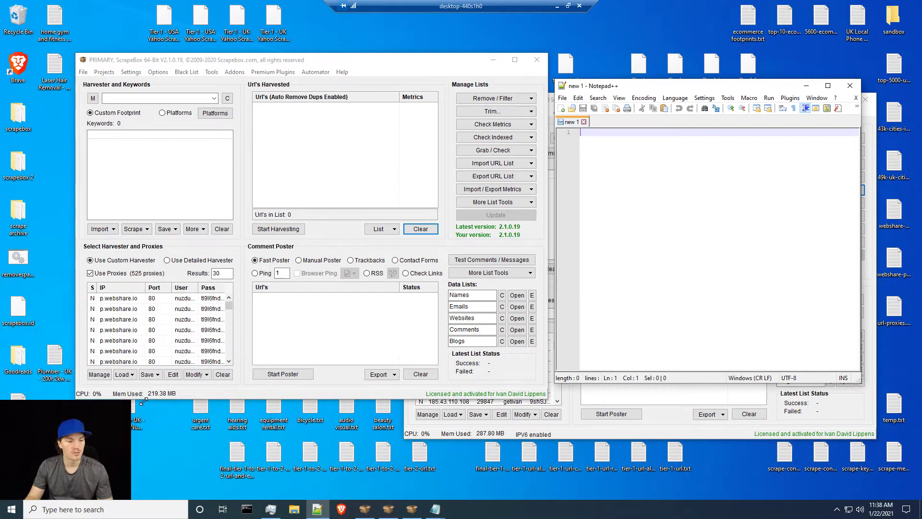
Move the Notepad++ window slightly down to uncover the Tier scrape files on the desktop
left_click(446, 243)
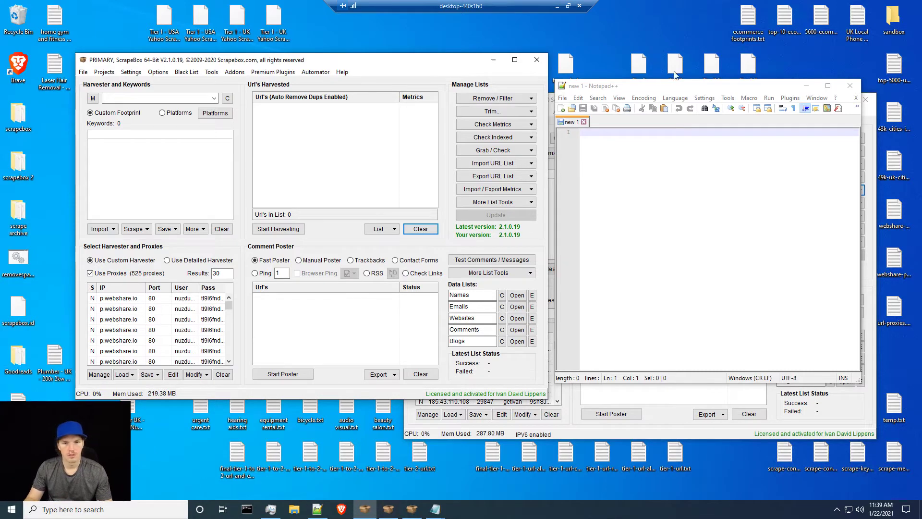
left_click(689, 87)
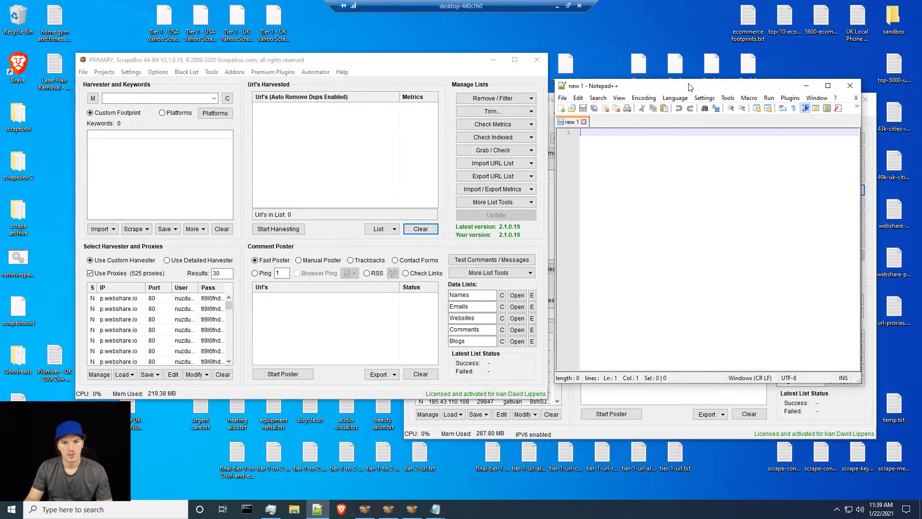
left_click_drag(687, 86, 690, 103)
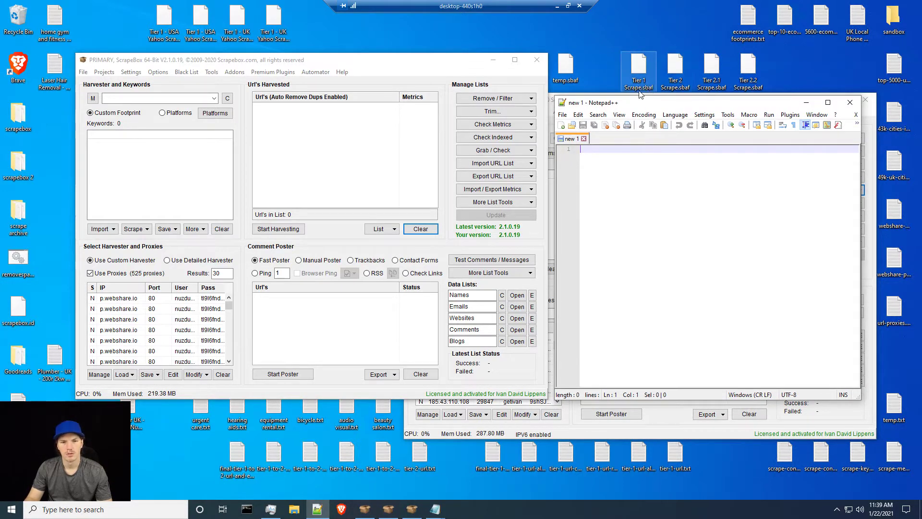
Open the Automator Plugin in ScrapeBox and load the automator file Tier 1 Scrape.sbaf
left_click(272, 72)
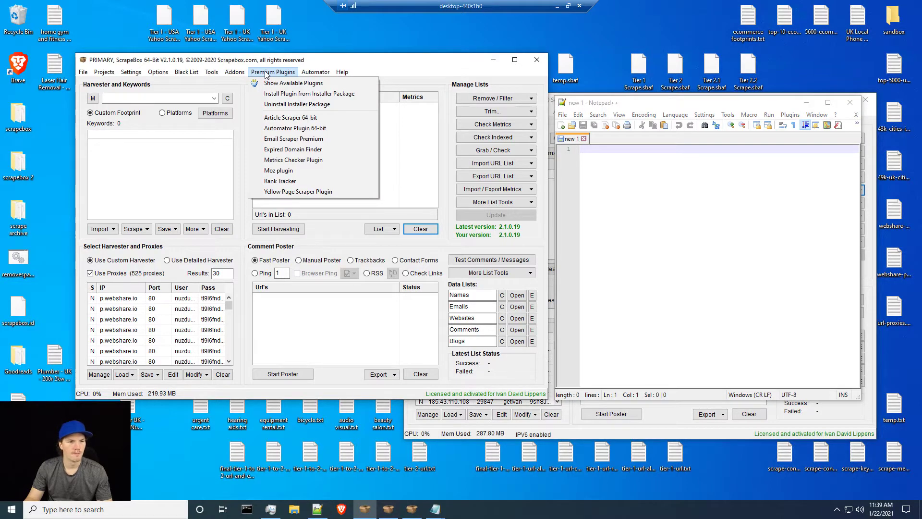
left_click(277, 128)
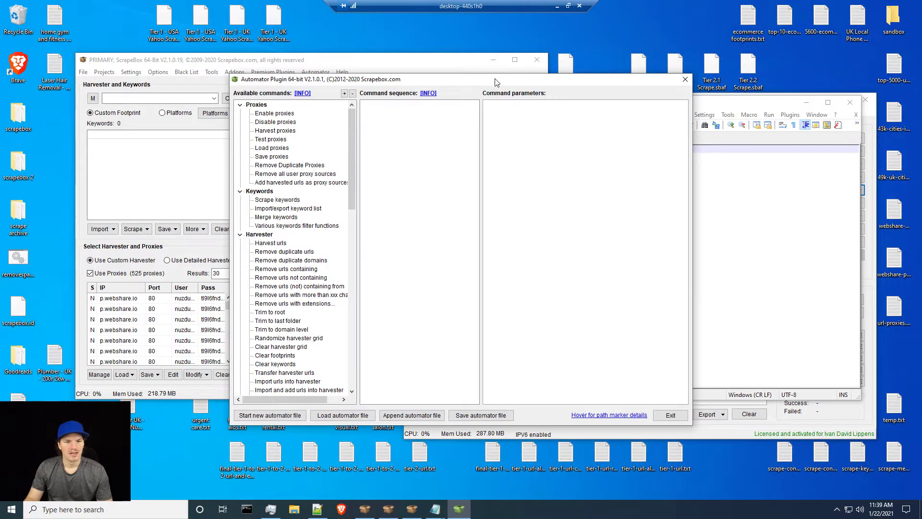
left_click_drag(495, 98, 496, 106)
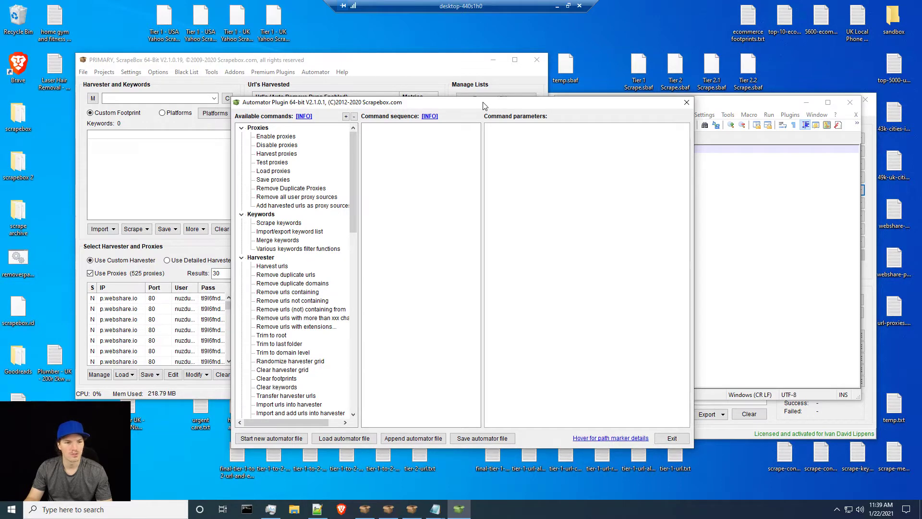
left_click(341, 438)
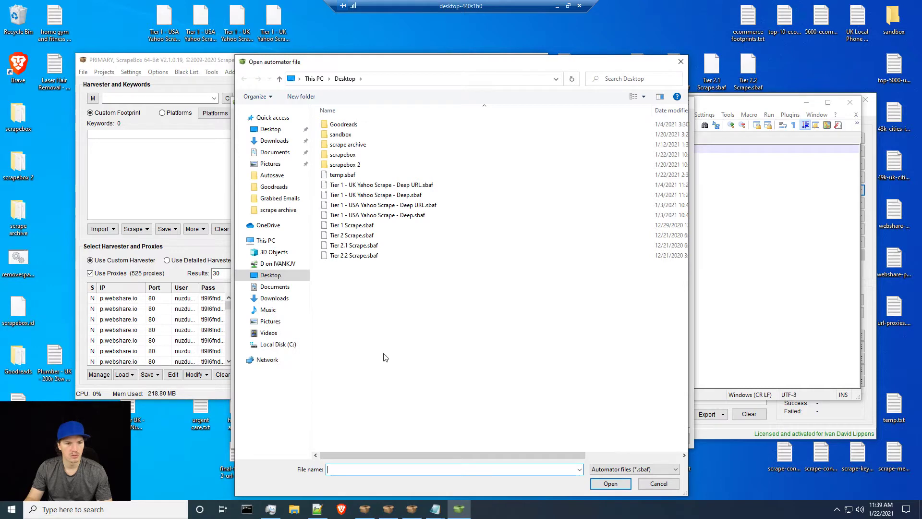
left_click(358, 226)
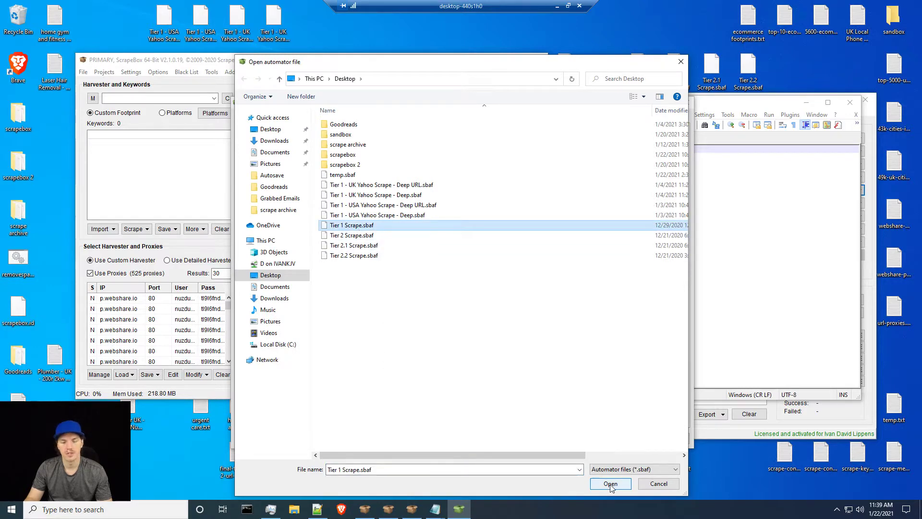
left_click(610, 484)
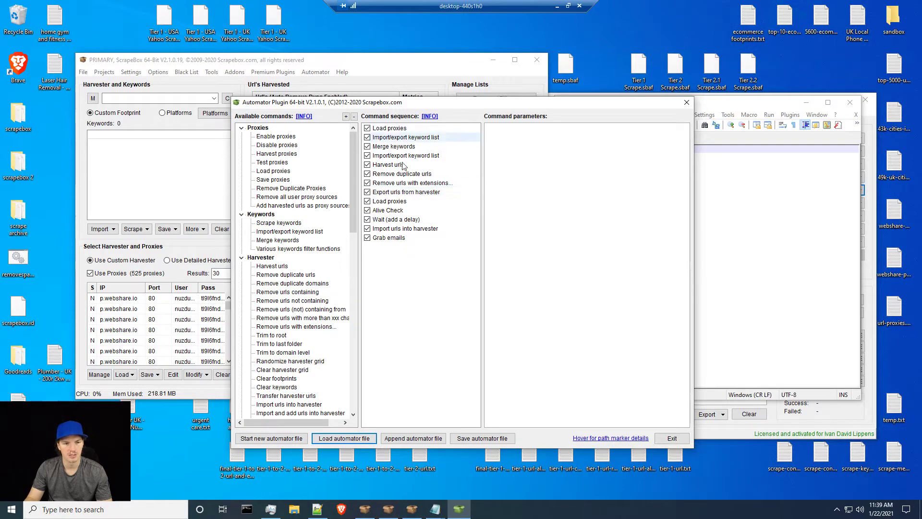
Review the first proxy loading command and the keyword import, merge and export commands, including the contents of scrape-merge-terms.txt
left_click(389, 128)
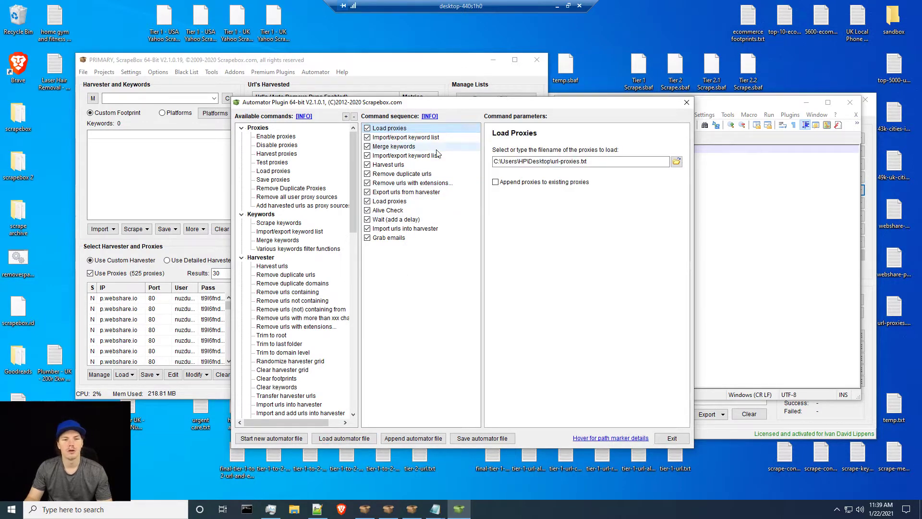
left_click(406, 138)
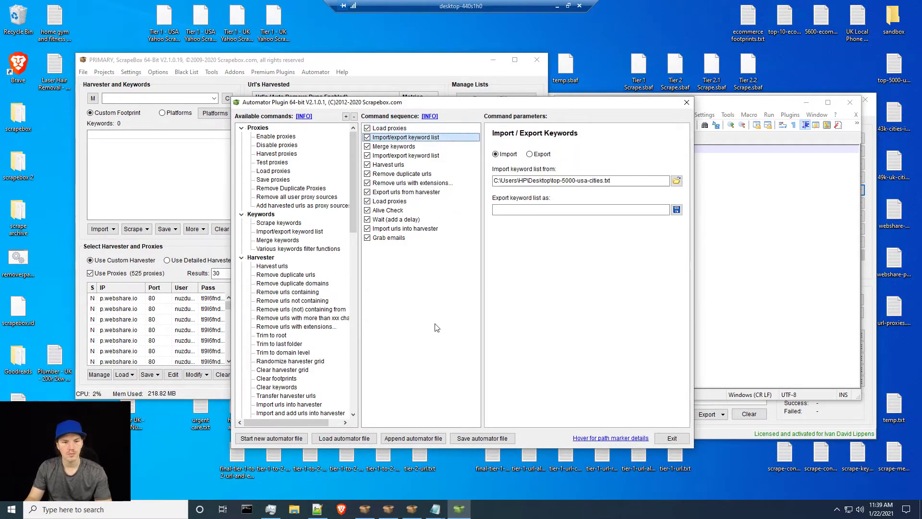
key("Down")
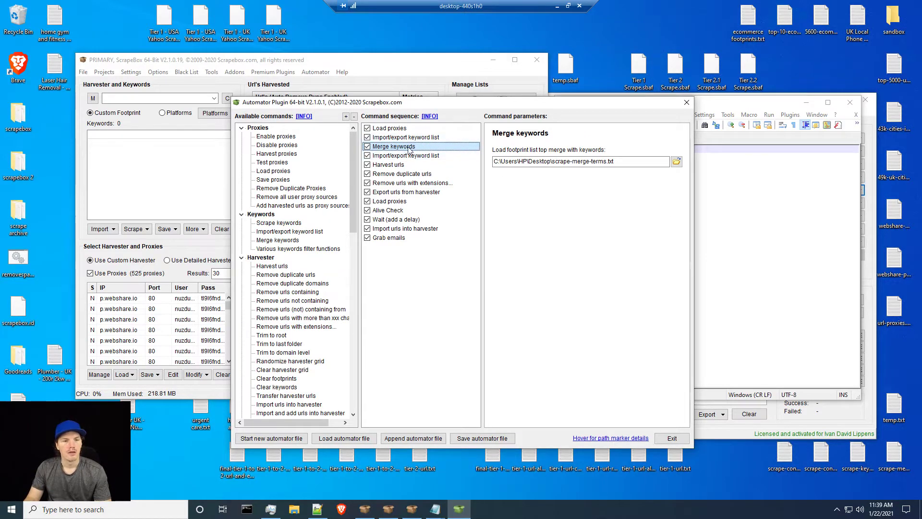
double_click(893, 456)
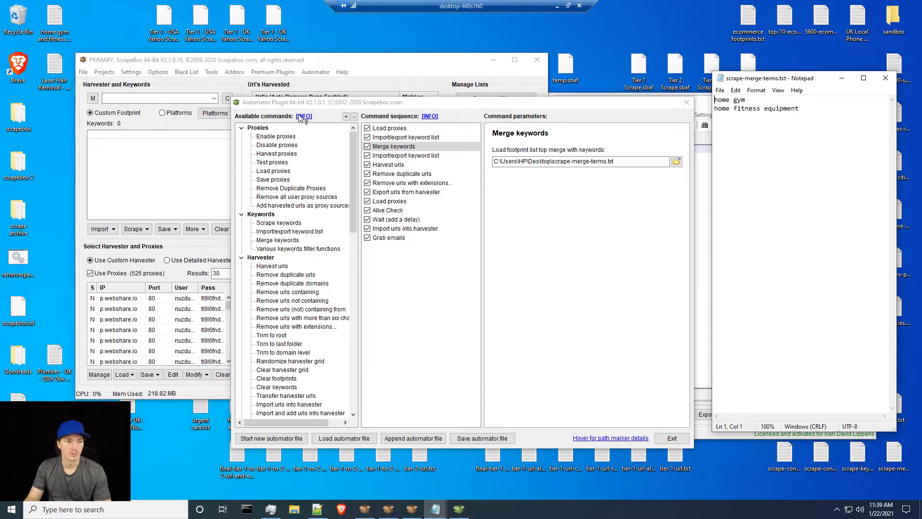
left_click(885, 78)
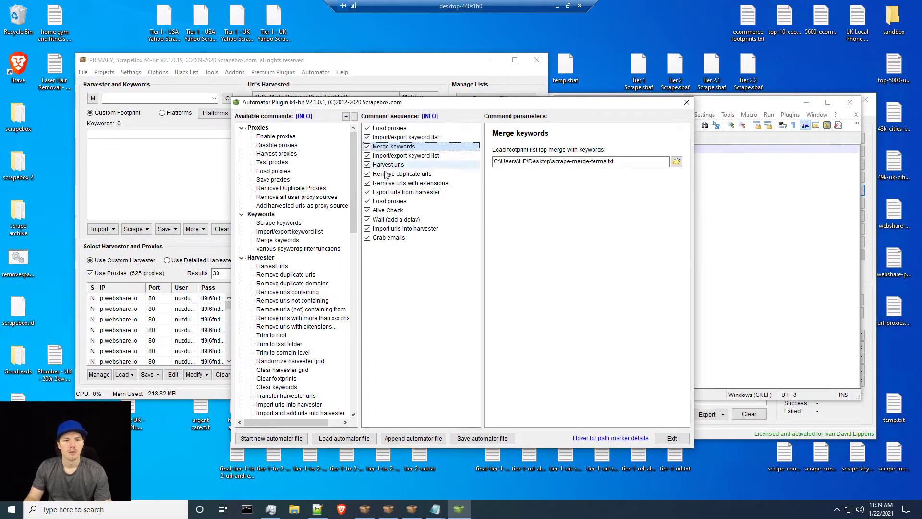
left_click(402, 155)
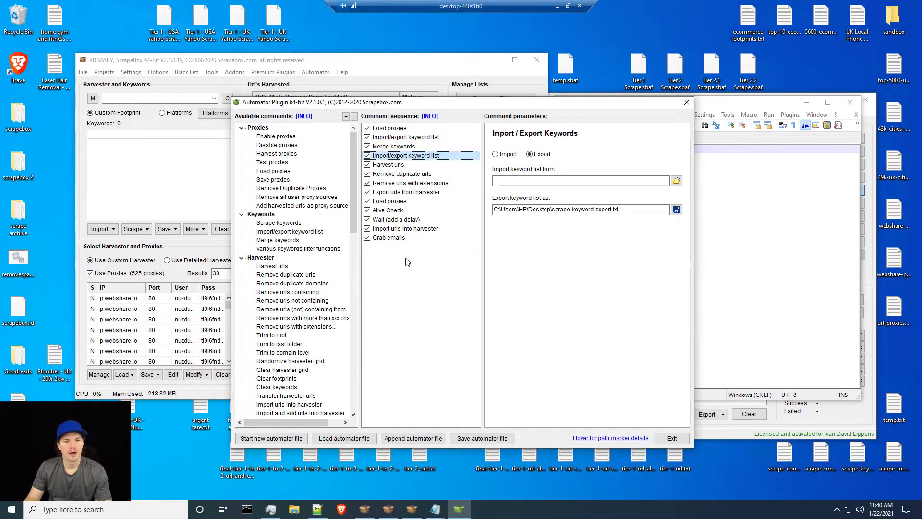
Examine the settings for harvesting URLs, removing duplicates and unwanted extensions, and exporting URLs from the harvester
key("Down")
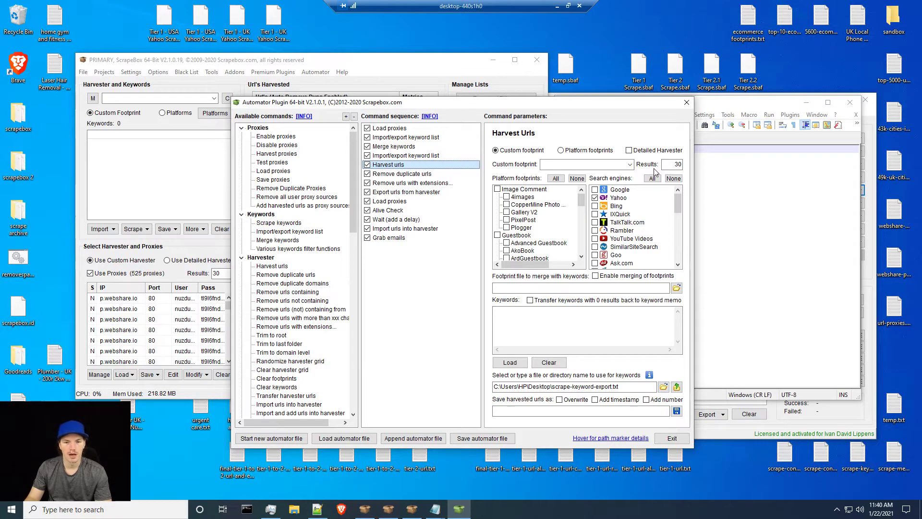
left_click(673, 164)
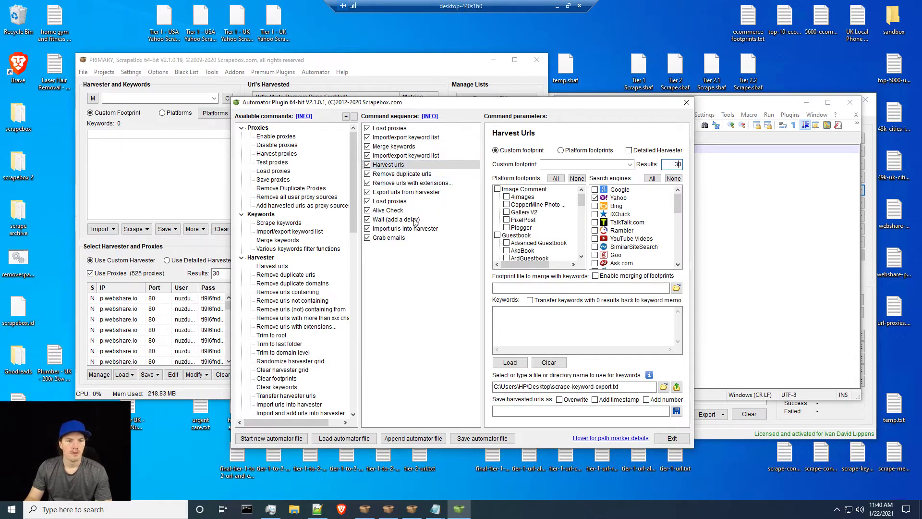
left_click(404, 174)
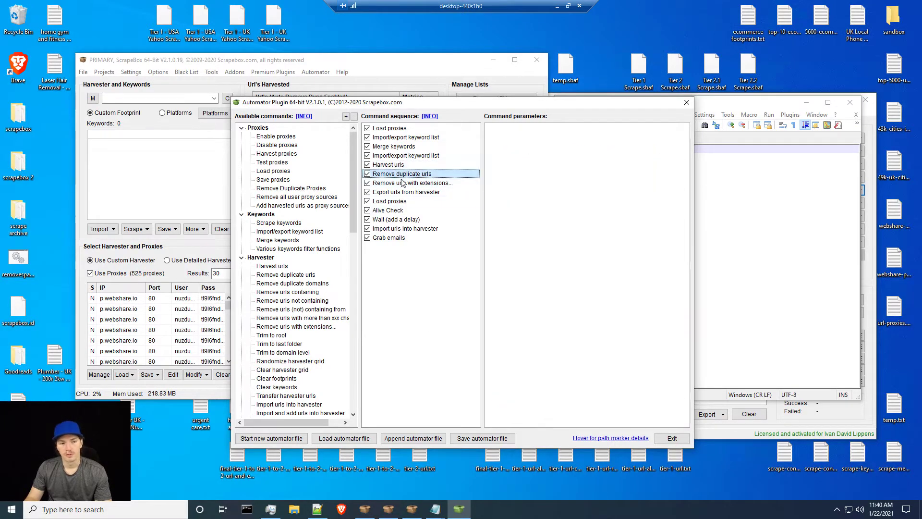
key("Down")
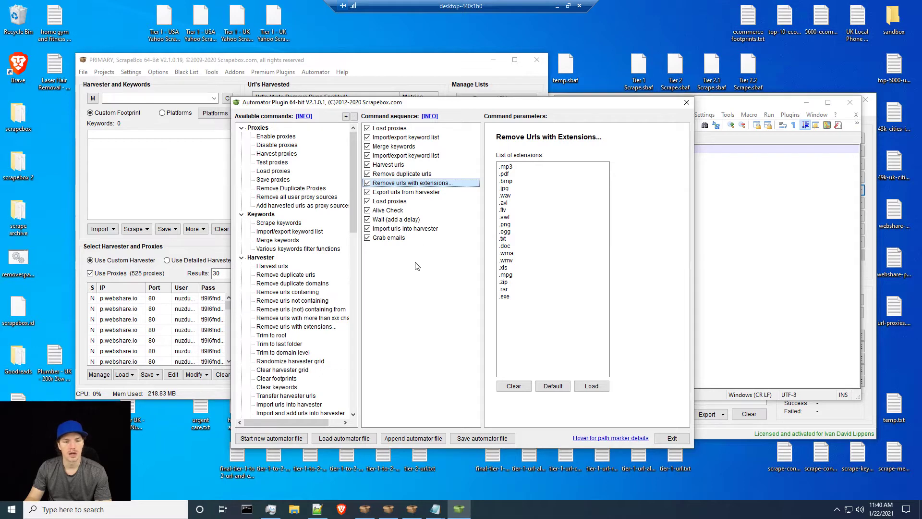
key("Down")
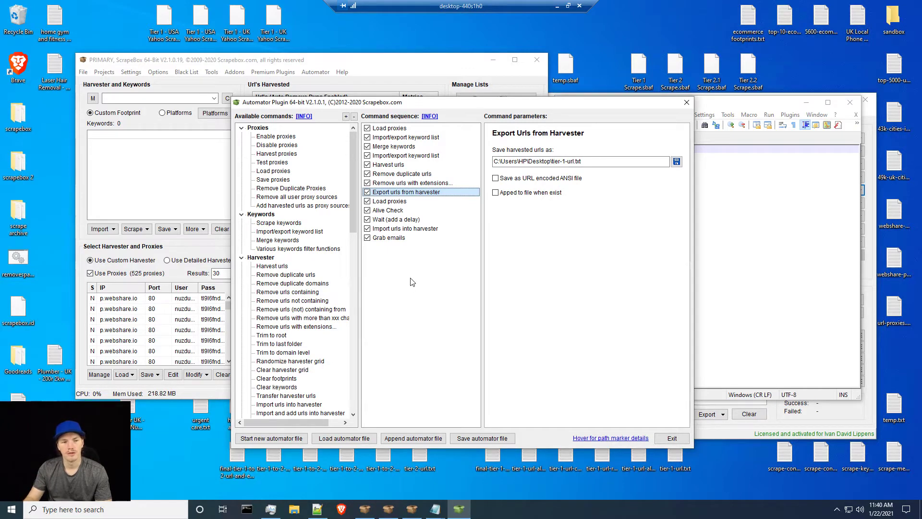
Compare the proxy files used by the two Load proxies commands in the sequence
key("Down")
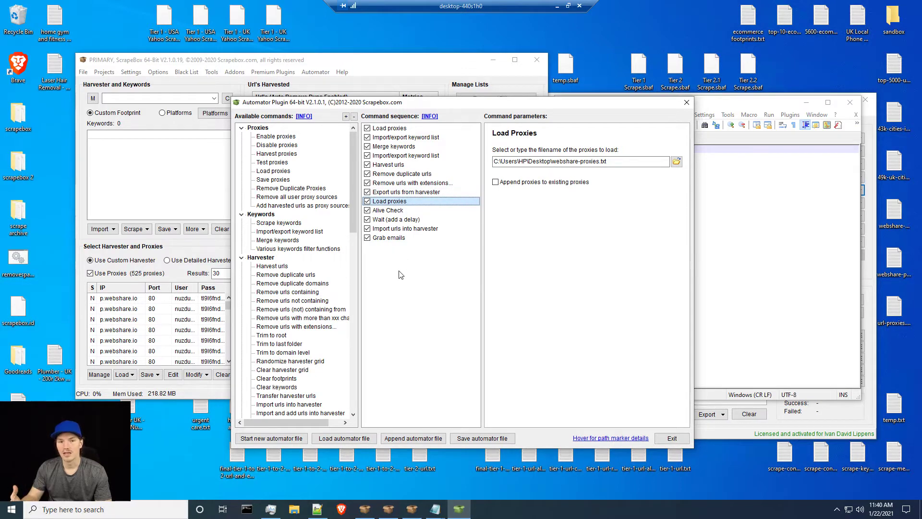
left_click(387, 129)
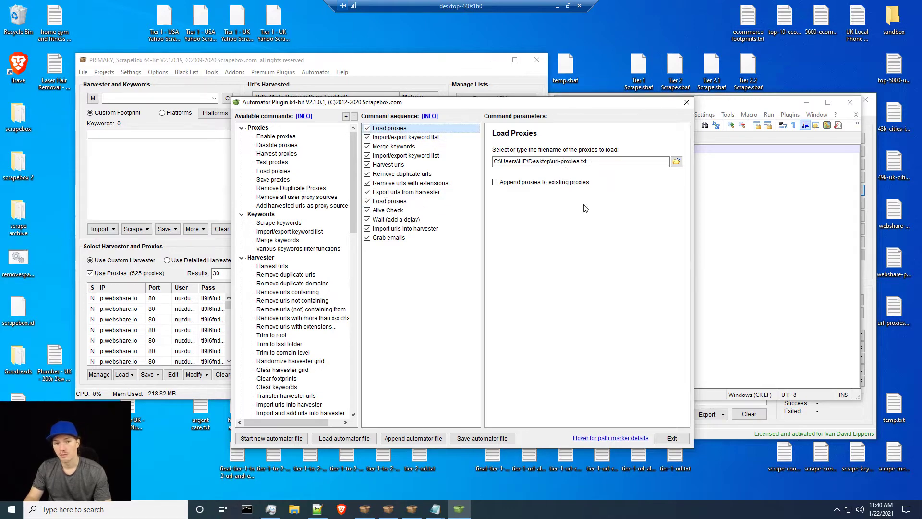
left_click(439, 201)
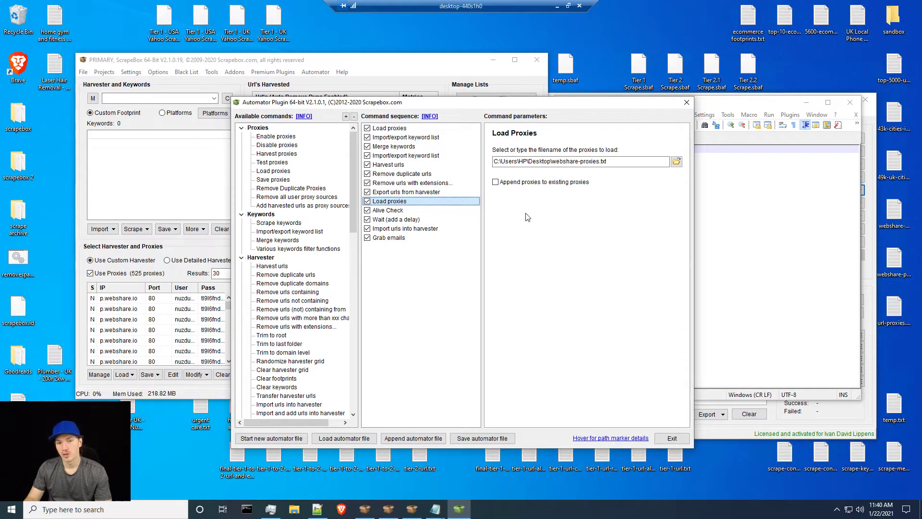
Review the Alive Check, delay, URL import and Grab emails commands, and exit the Automator Plugin
key("Down")
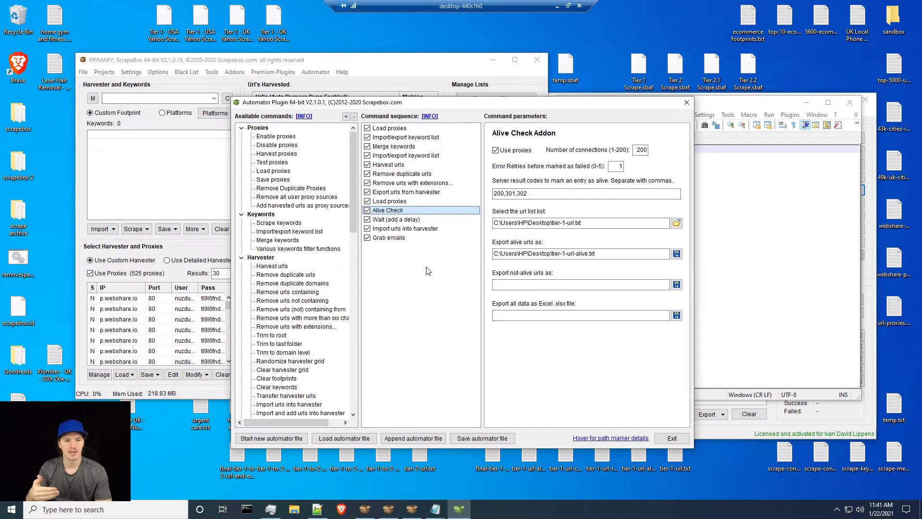
key("Down")
key("Down")
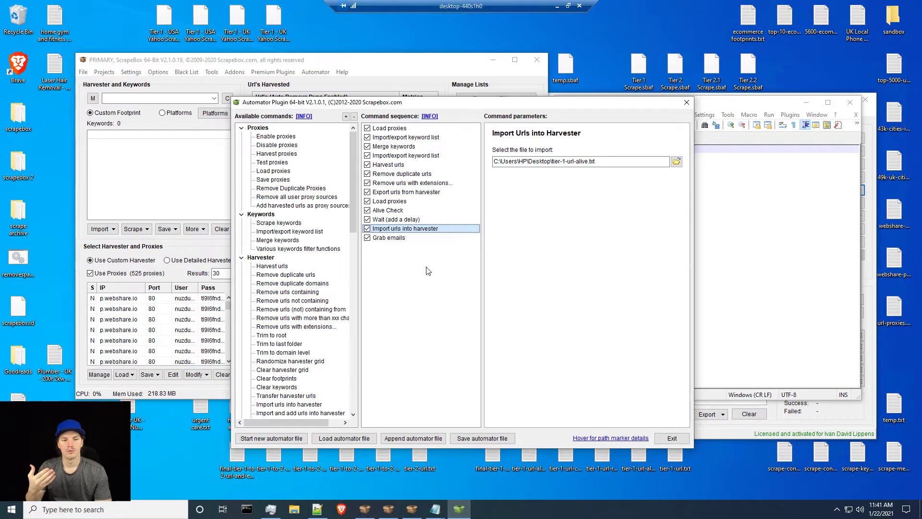
key("Up")
key("Up")
key("Up")
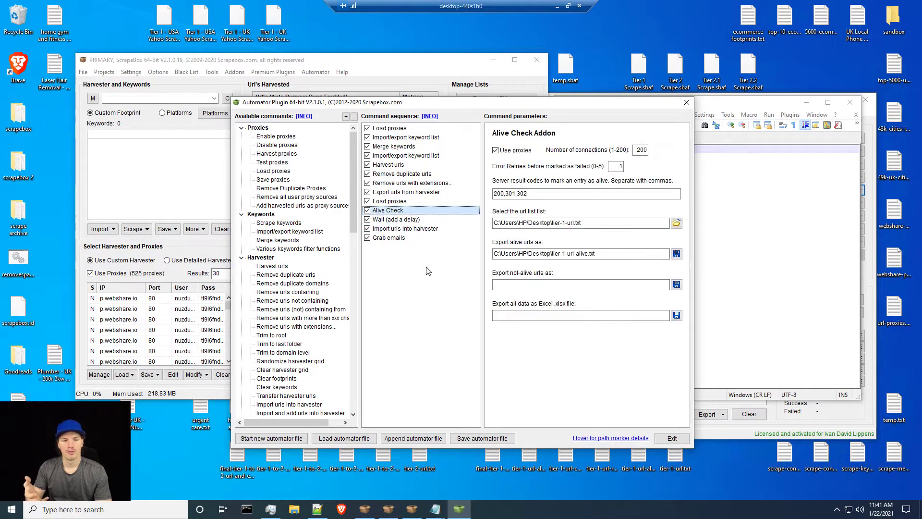
key("Down")
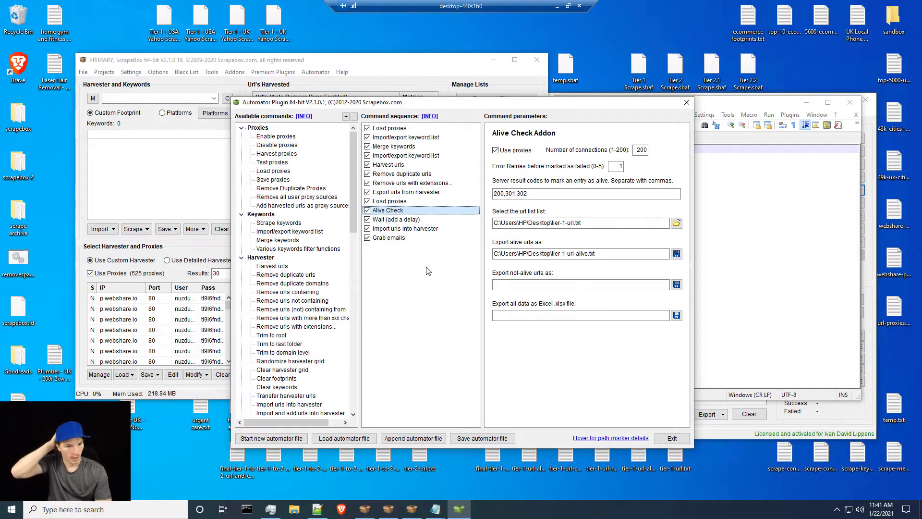
key("Down")
key("Down")
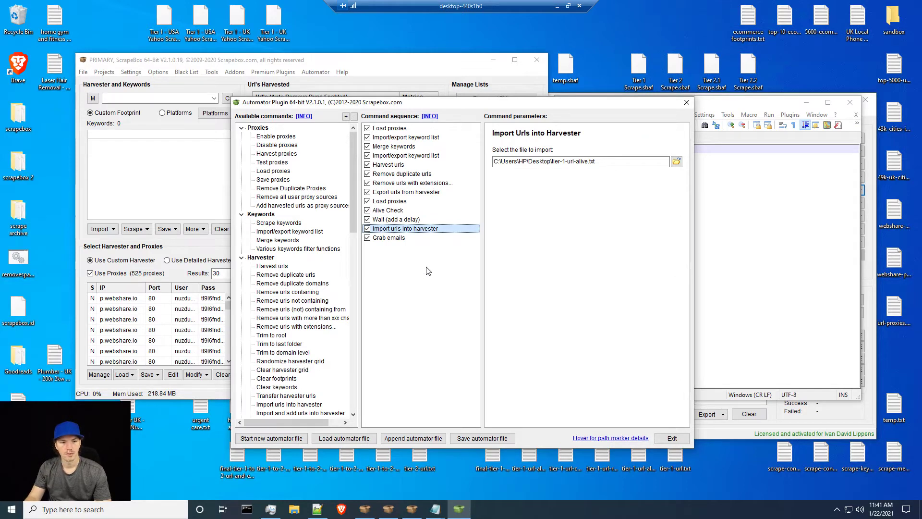
key("Down")
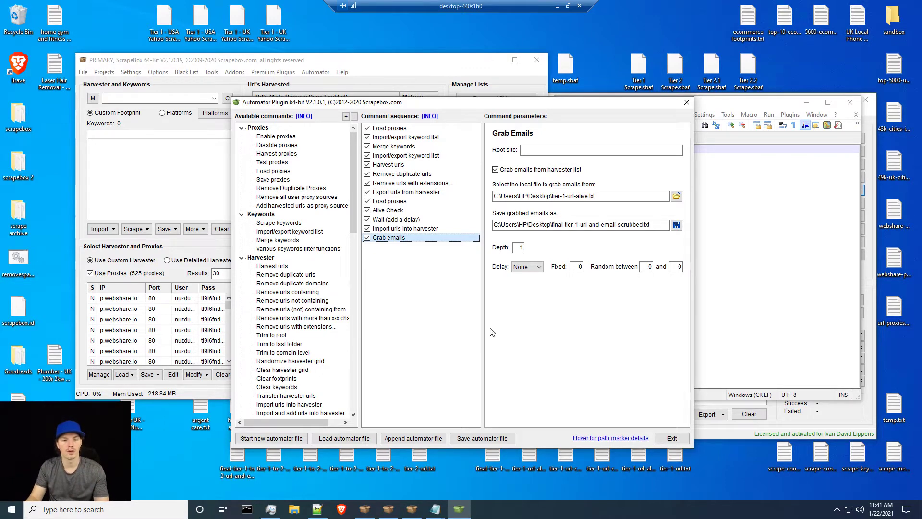
left_click(672, 438)
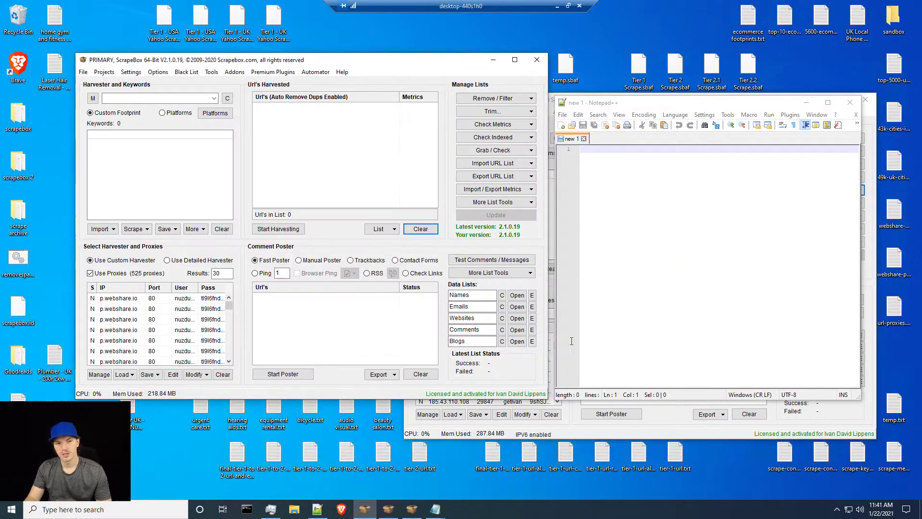
left_click(159, 26)
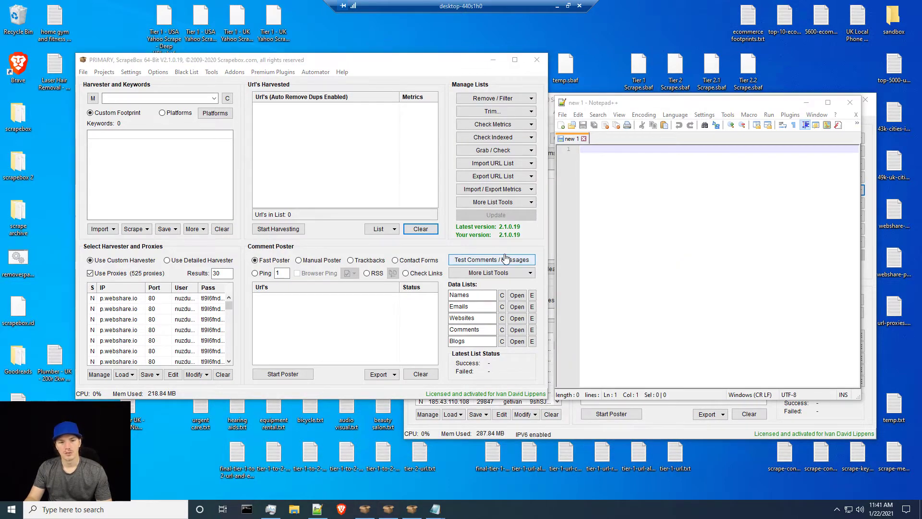
Minimise the blank Notepad++ document, locate the harvester's Results setting and top-5000-usa-cities.txt, and open scrape-merge-terms.txt
left_click(807, 102)
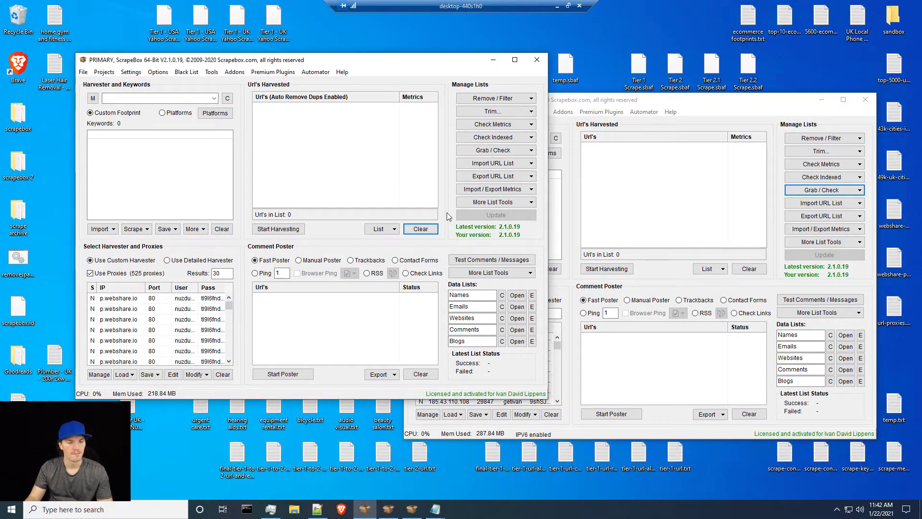
mouse_move(123, 407)
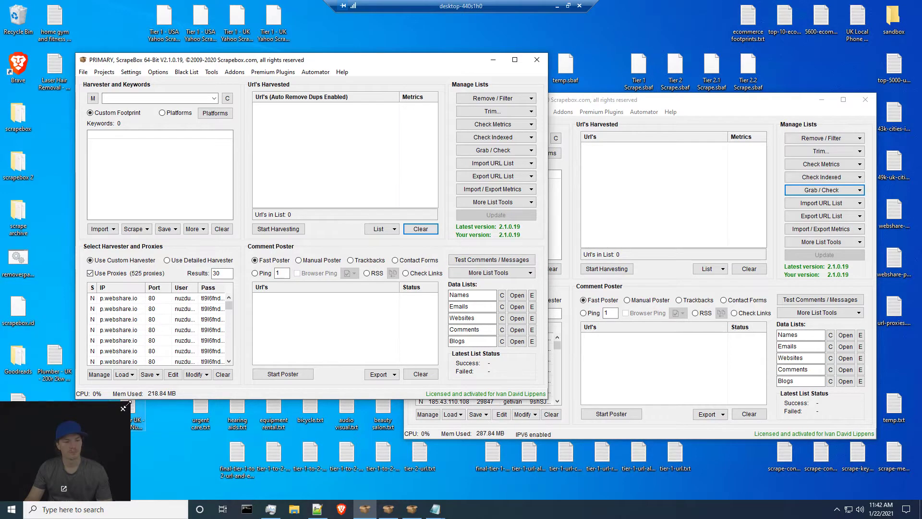
left_click_drag(126, 402, 242, 317)
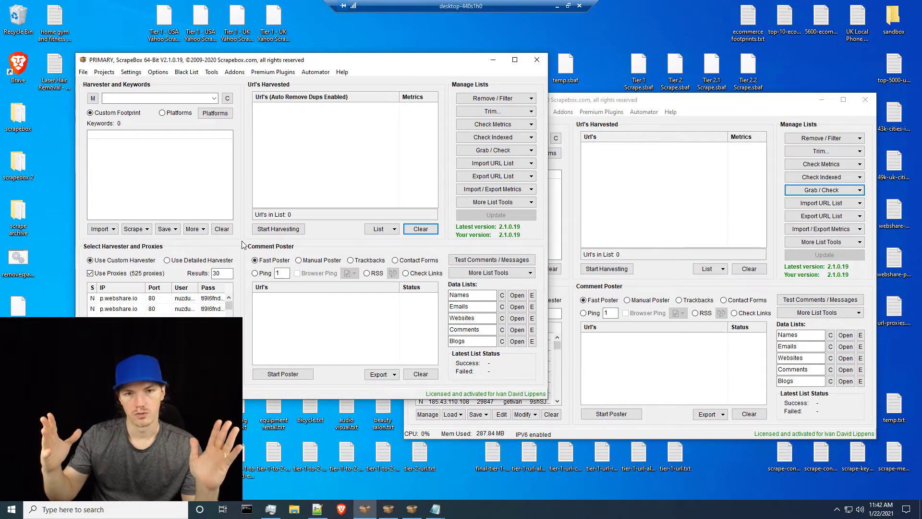
double_click(217, 273)
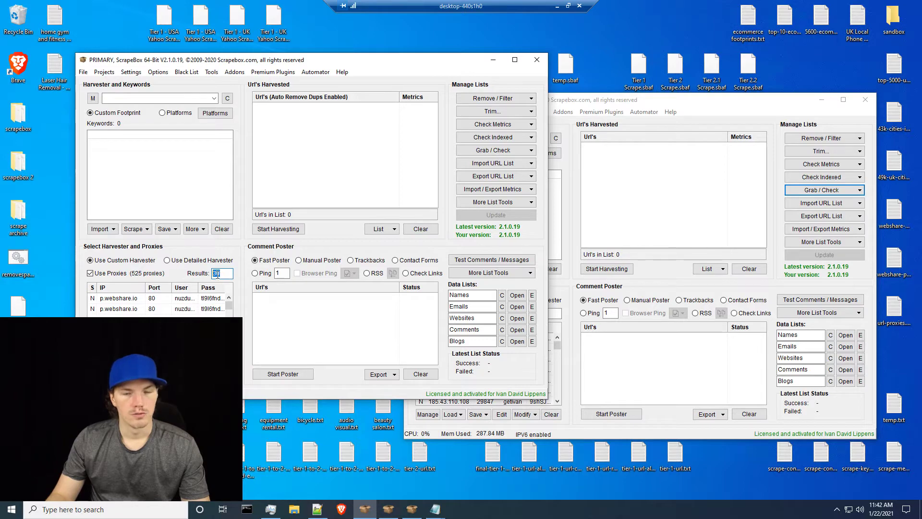
left_click(893, 66)
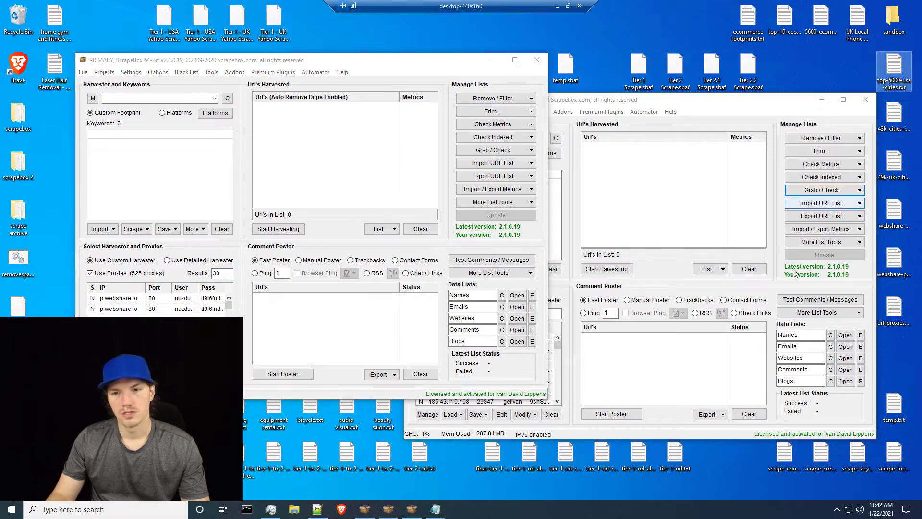
double_click(893, 454)
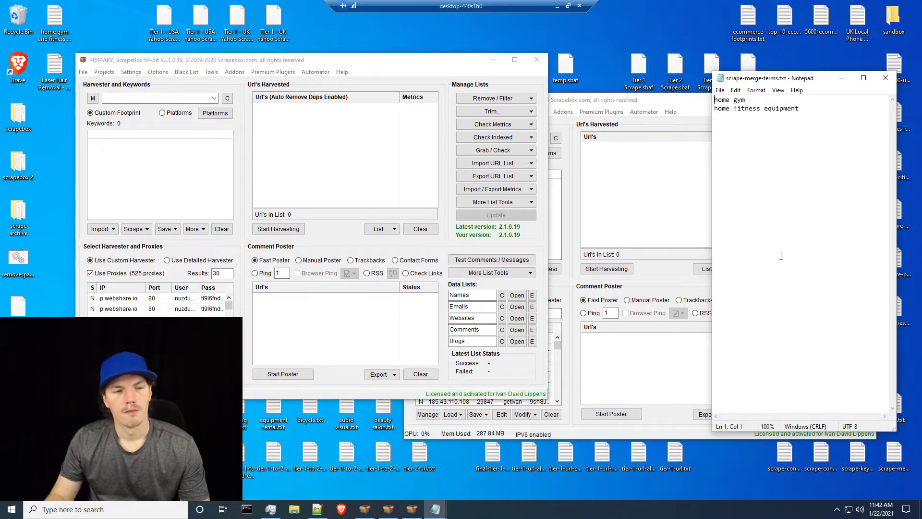
Examine how the harvester's Results setting per keyword relates to the search terms in scrape-merge-terms.txt
left_click(224, 273)
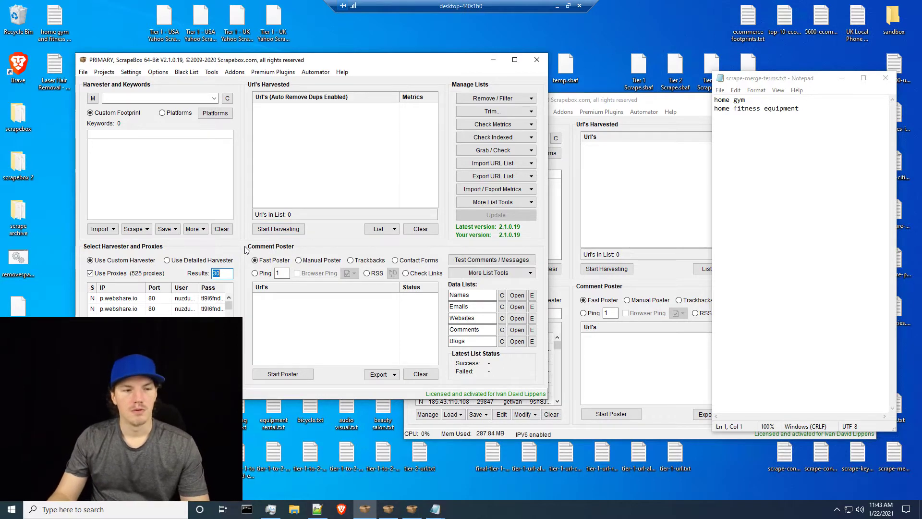
left_click(222, 272)
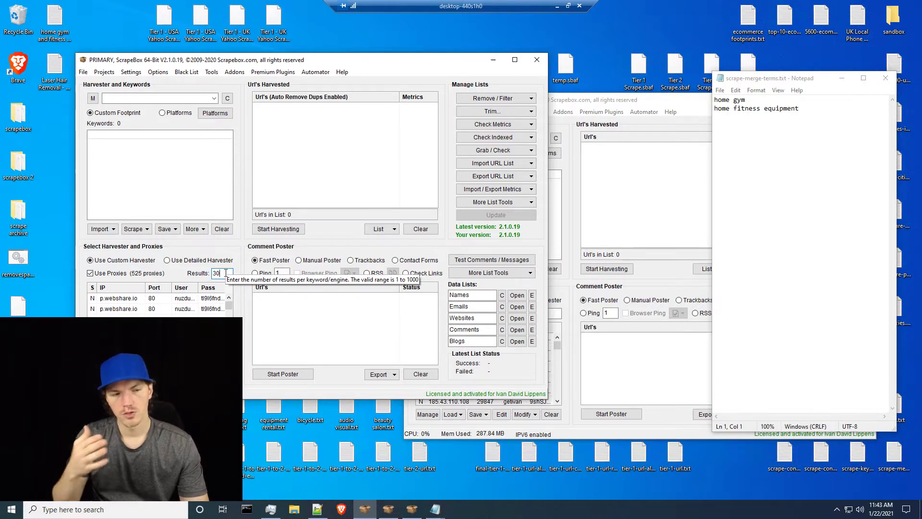
left_click(768, 160)
key("ctrl+a")
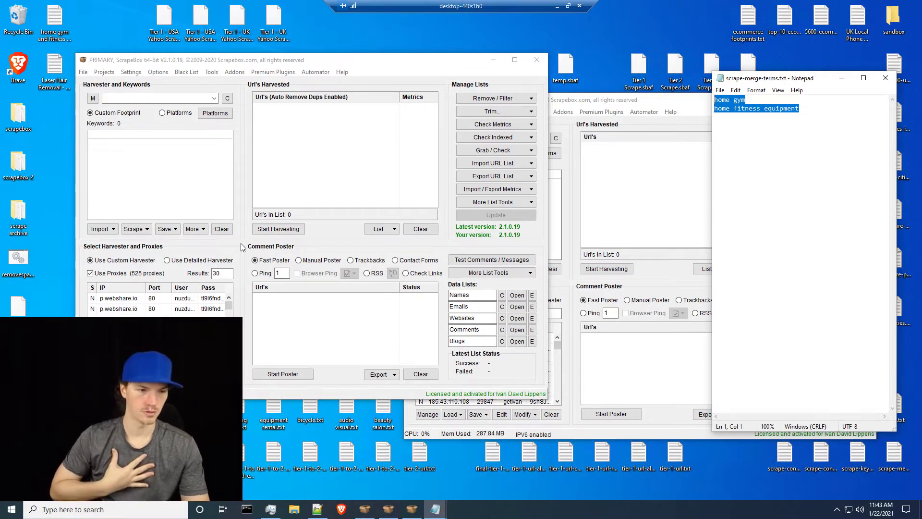
double_click(218, 273)
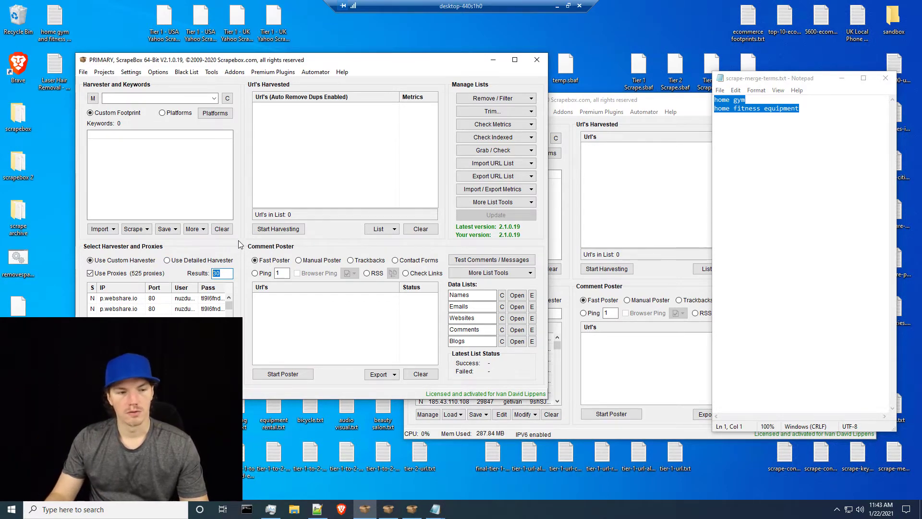
left_click(231, 275)
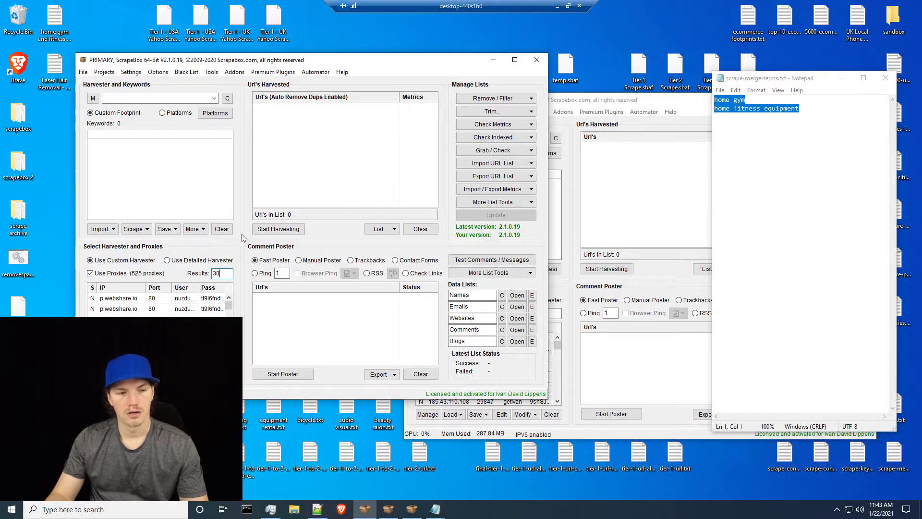
double_click(216, 273)
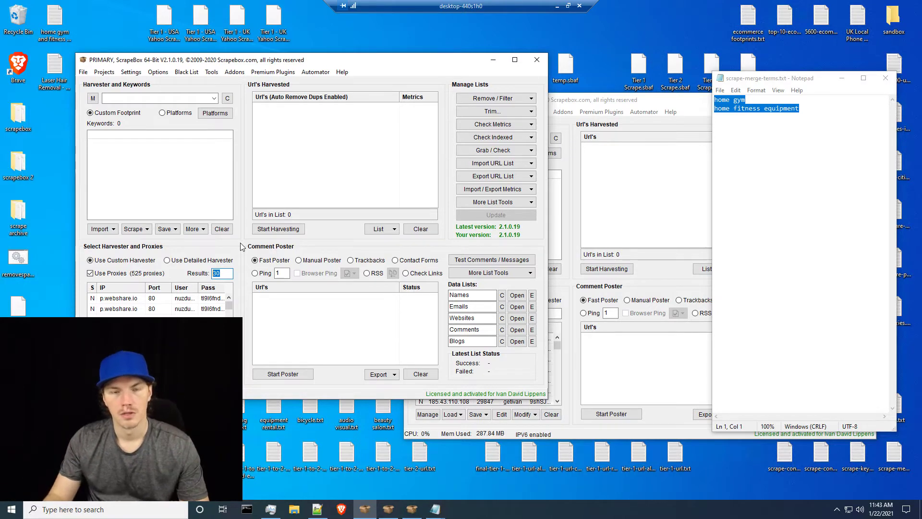
double_click(227, 274)
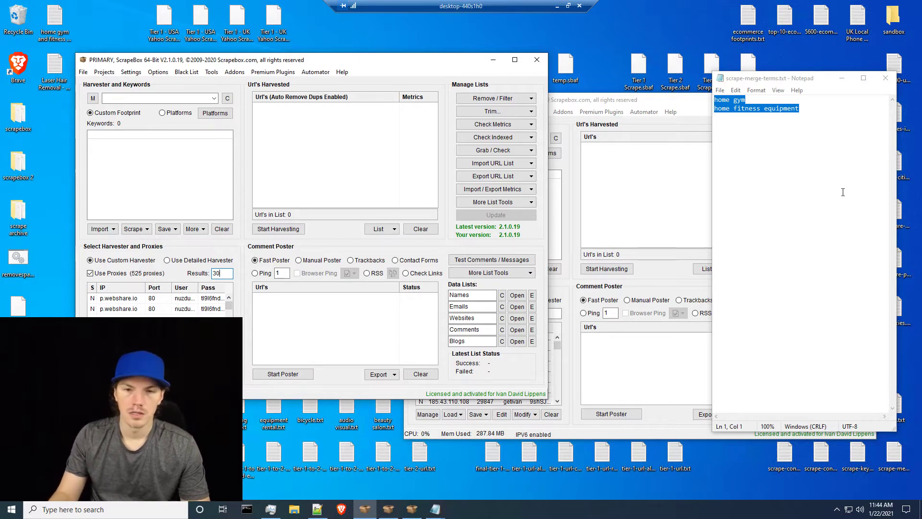
left_click(784, 137)
left_click_drag(842, 116, 603, 67)
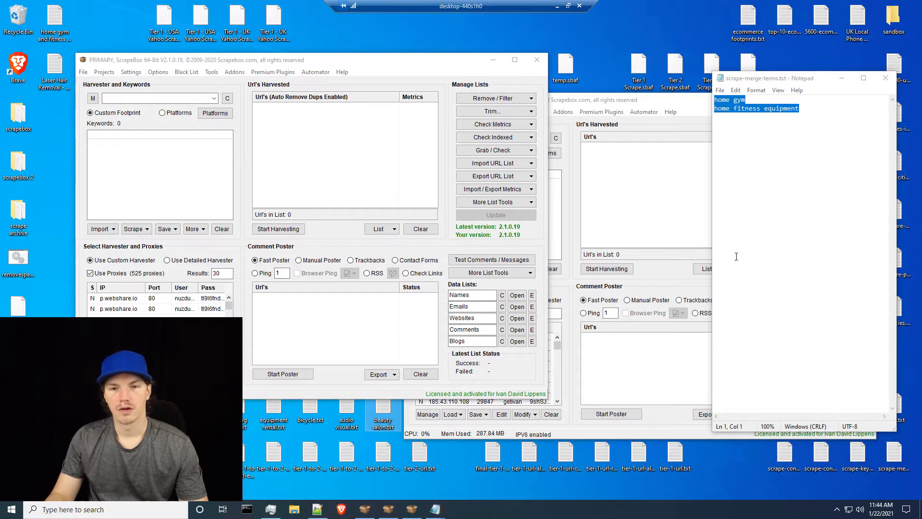
left_click(774, 252)
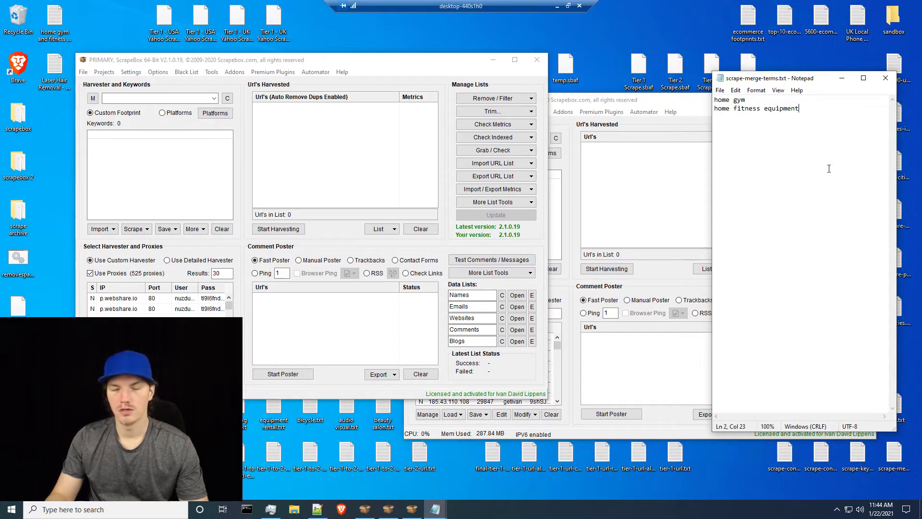
left_click(226, 274)
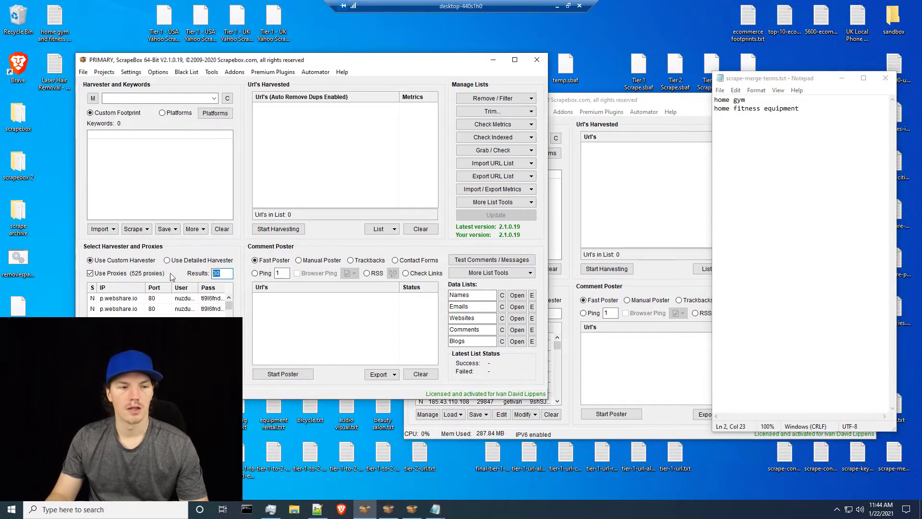
left_click(231, 274)
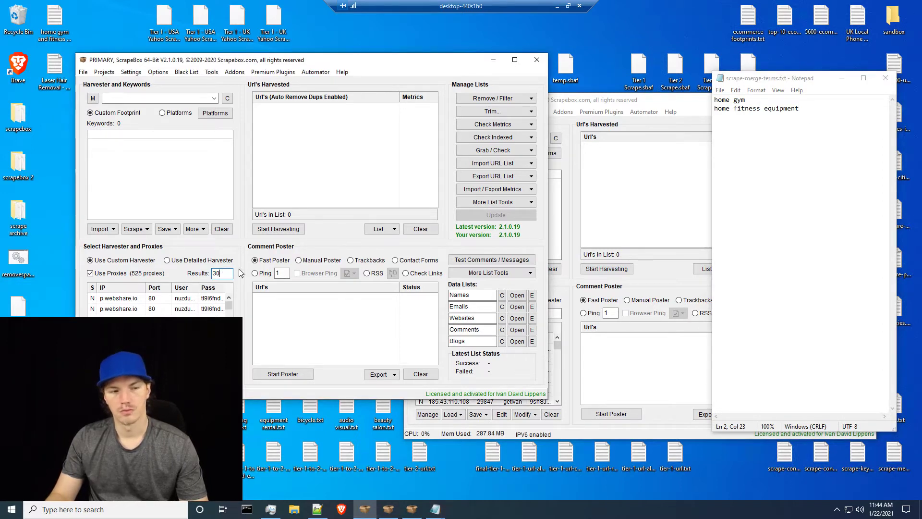
Minimise the merge terms file and compare 43k-cities-in-the-usa.txt with top-5000-usa-cities.txt on the desktop
left_click(841, 78)
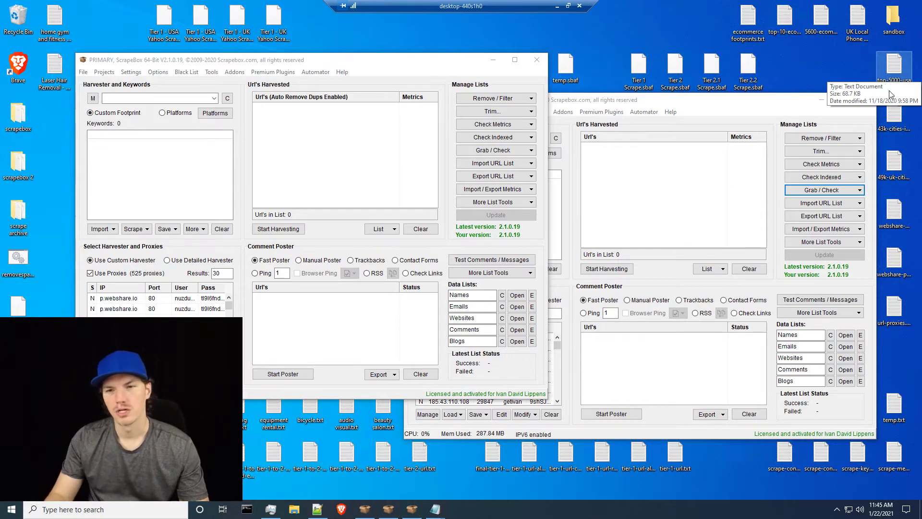
left_click(894, 117)
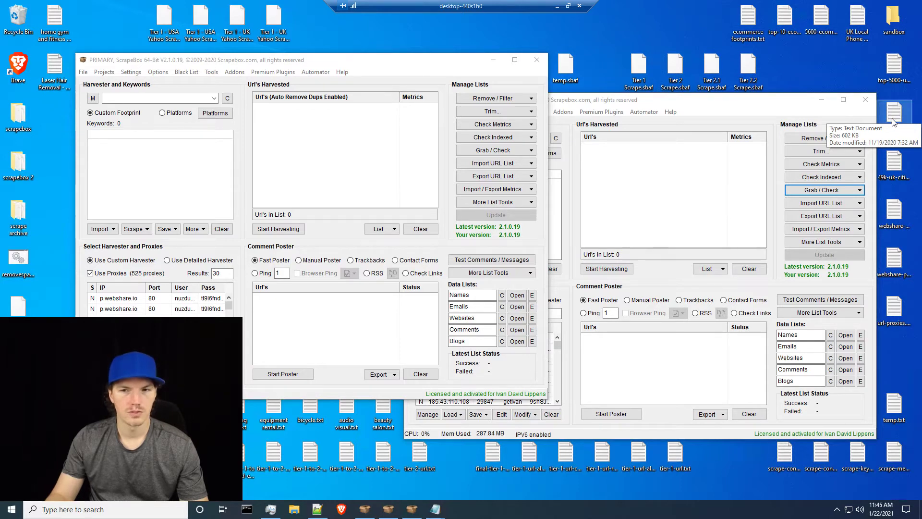
left_click(832, 67)
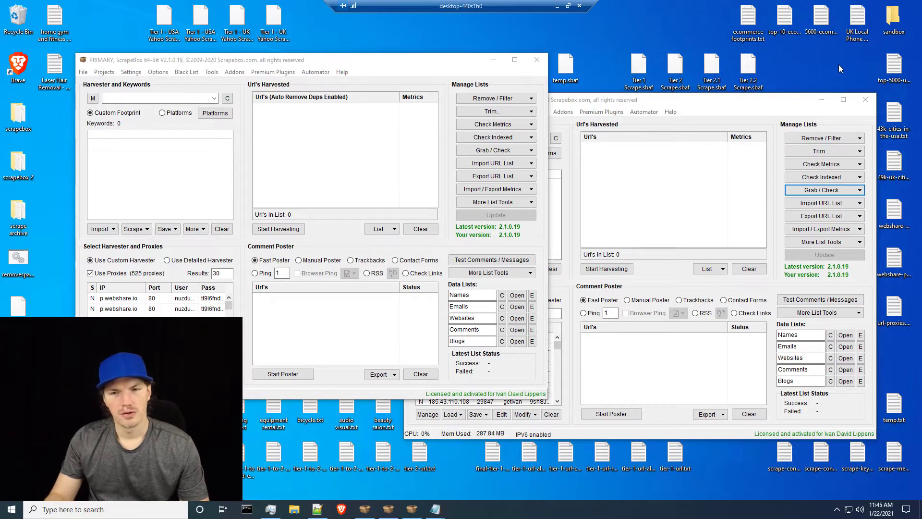
left_click(894, 66)
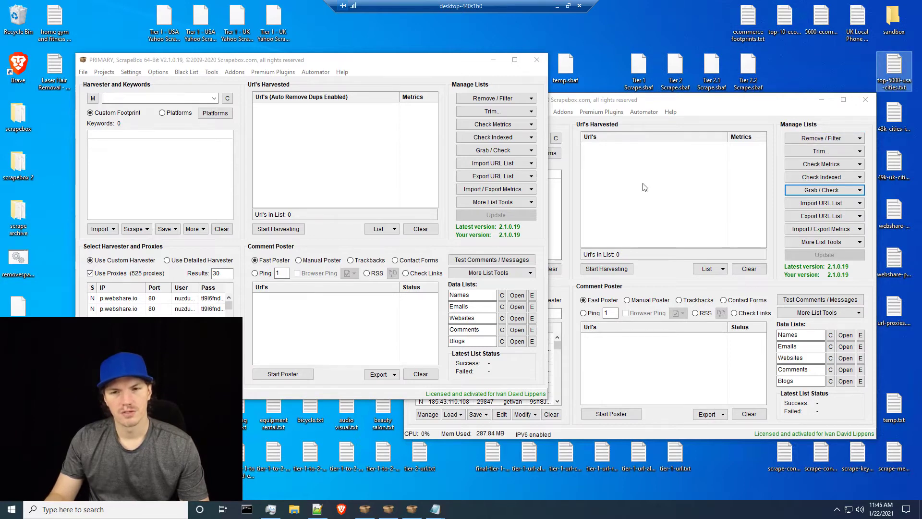
Reopen scrape-merge-terms.txt and review its terms together with the Results setting and the top-5000-usa-cities.txt file
double_click(893, 454)
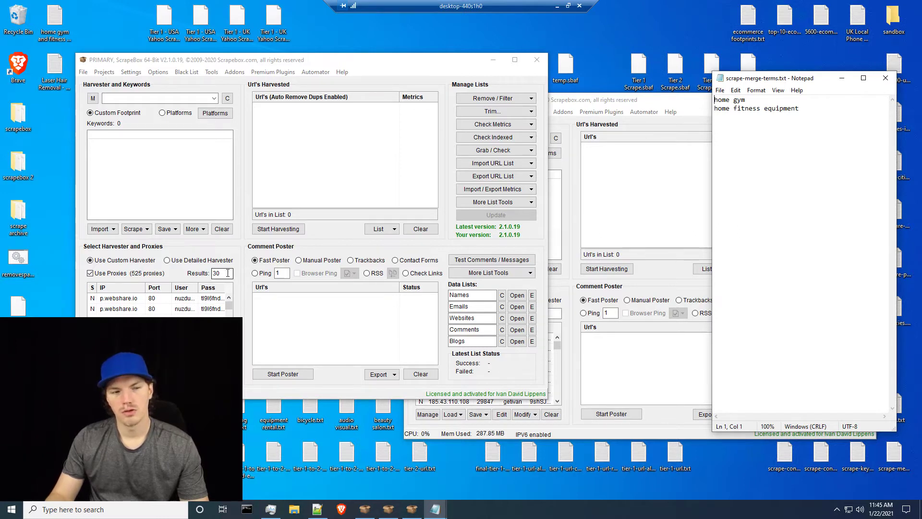
left_click(765, 180)
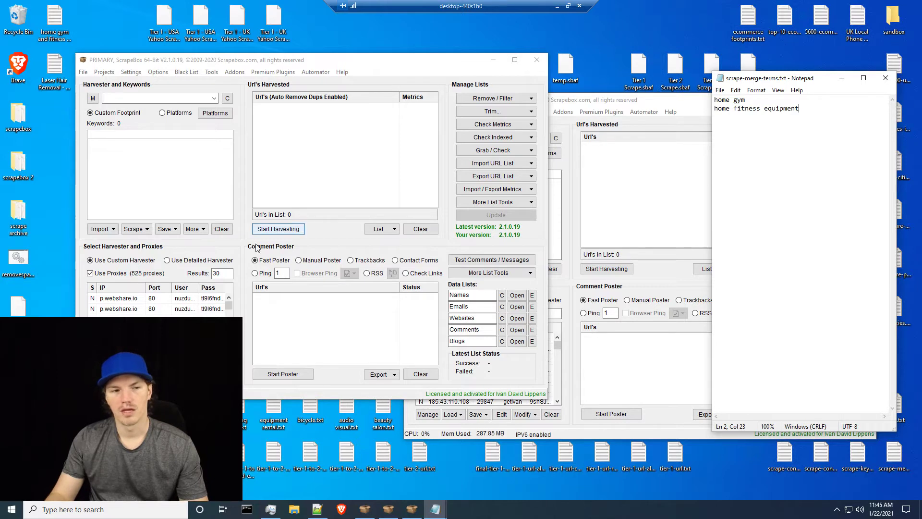
left_click(220, 273)
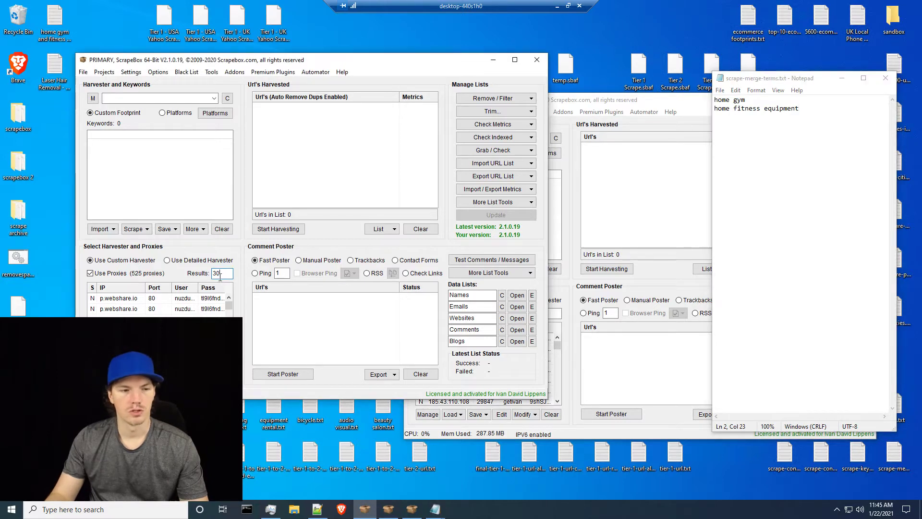
left_click(814, 177)
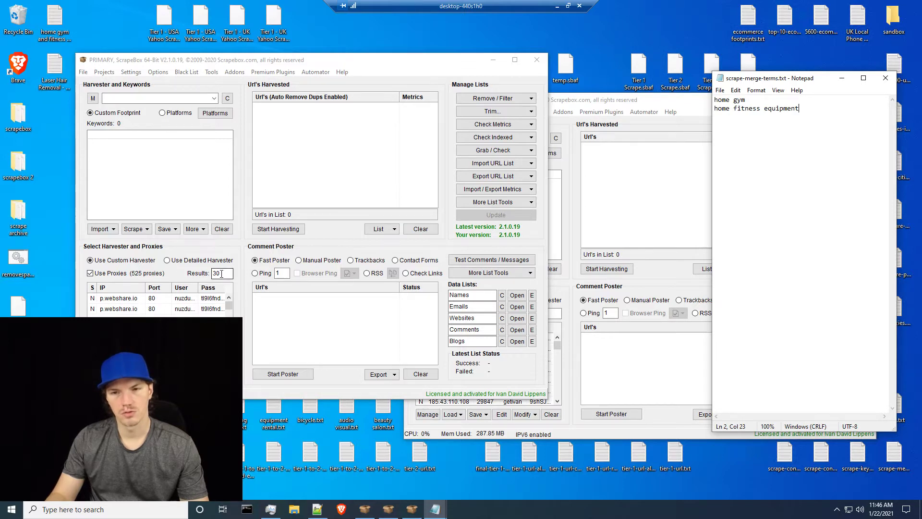
left_click(893, 68)
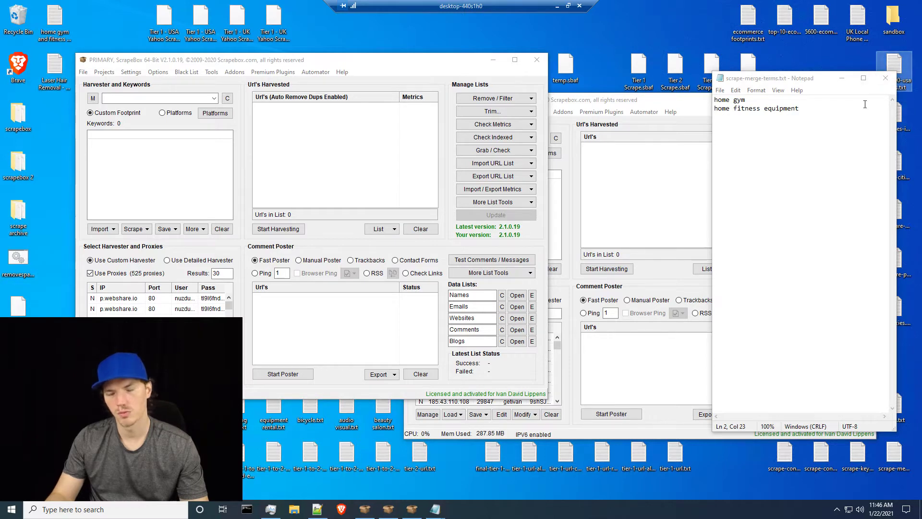
left_click(827, 138)
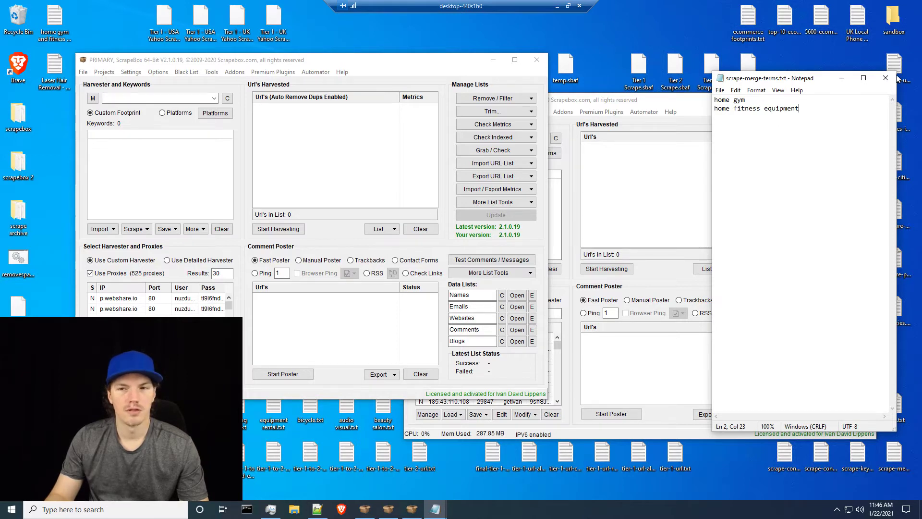
left_click(797, 152)
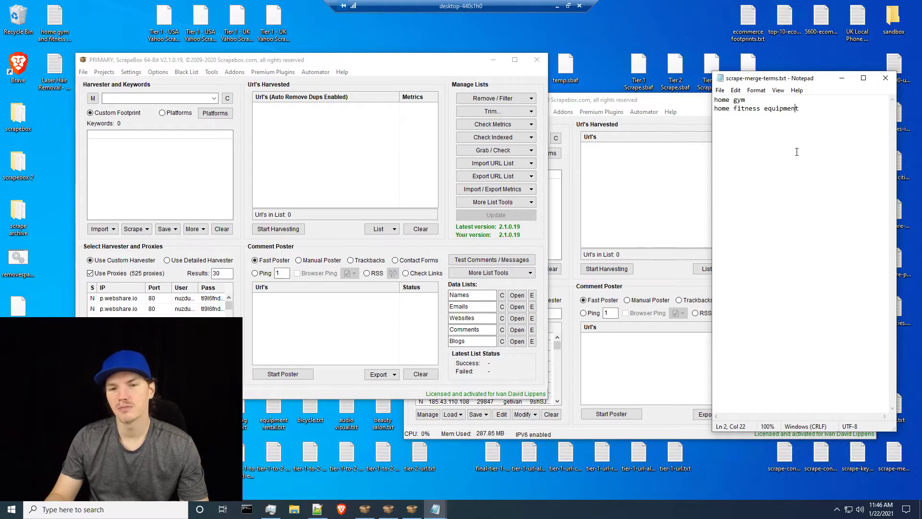
Narrow the scrape-merge-terms.txt window to uncover the city list files on the desktop, and return to the harvester's Results setting
left_click_drag(896, 100, 877, 104)
left_click(831, 116)
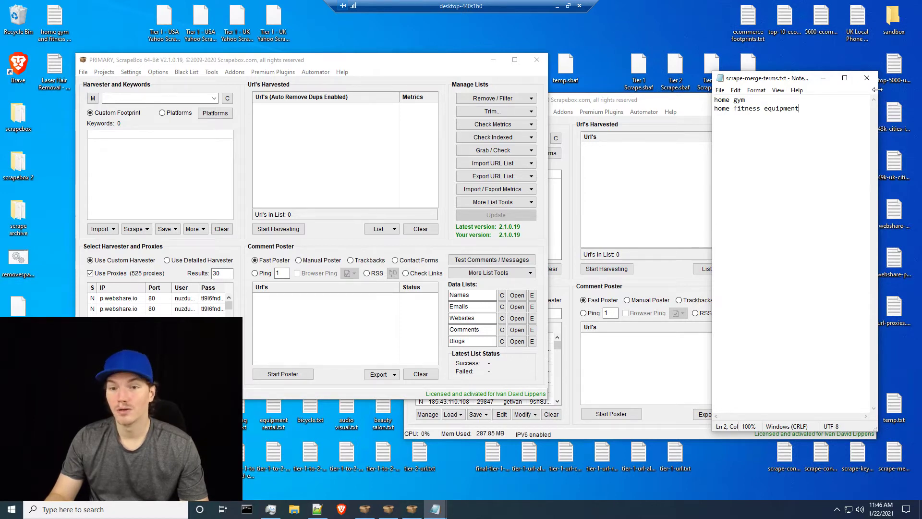
left_click_drag(877, 91, 877, 90)
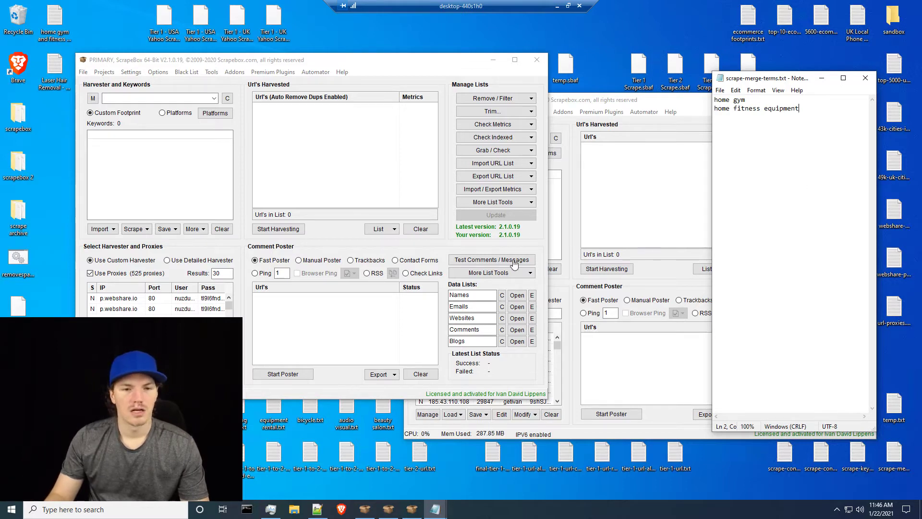
left_click(216, 273)
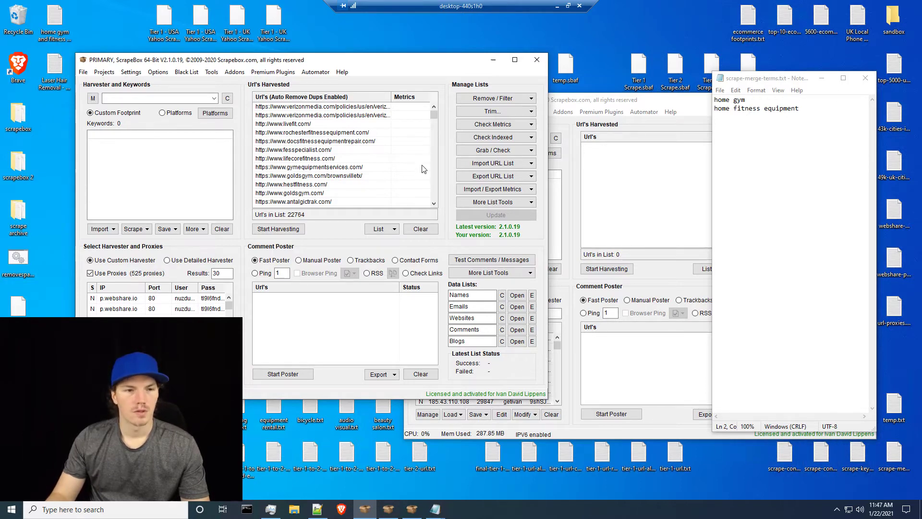
With a blank Notepad++ document open alongside, trim the harvested URLs to domain level and remove the duplicate URLs
left_click(317, 509)
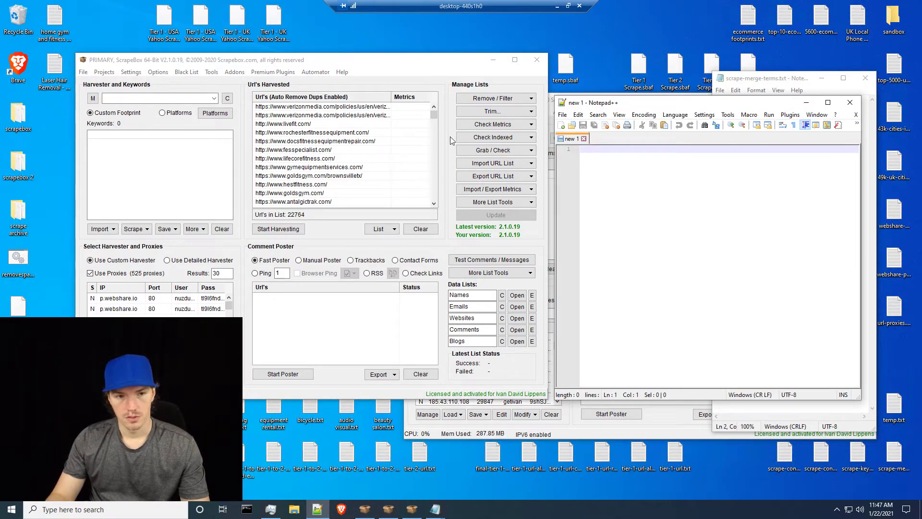
left_click(489, 111)
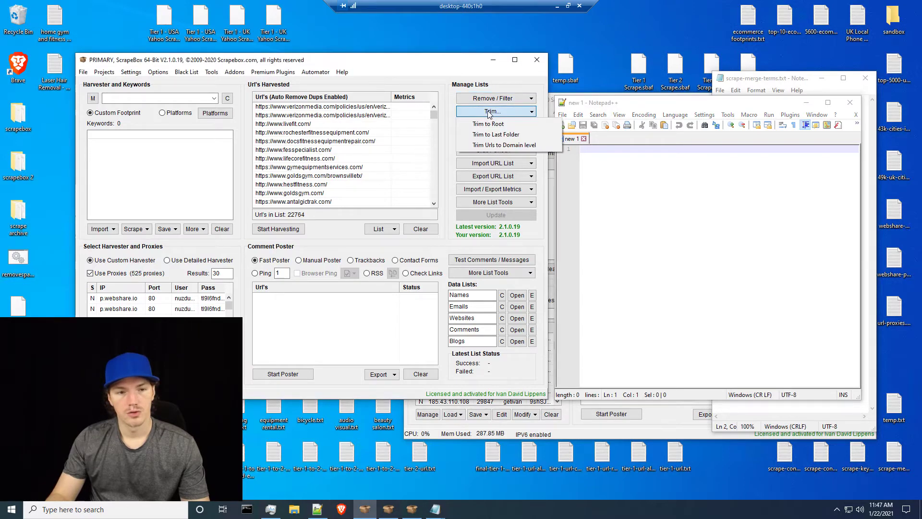
left_click(494, 145)
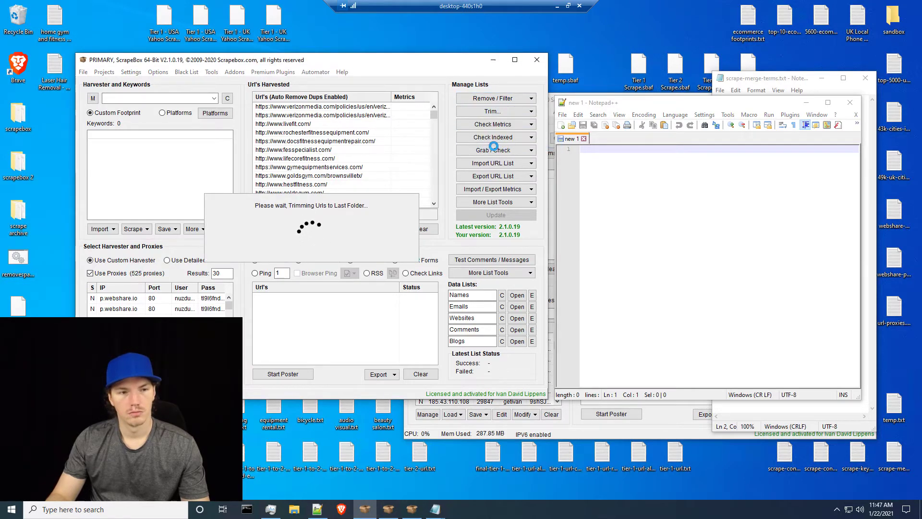
left_click(485, 98)
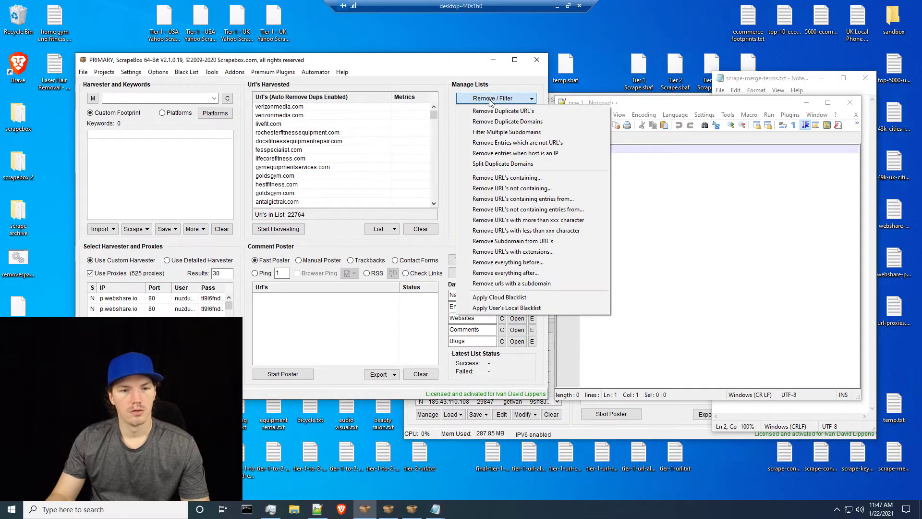
left_click(490, 112)
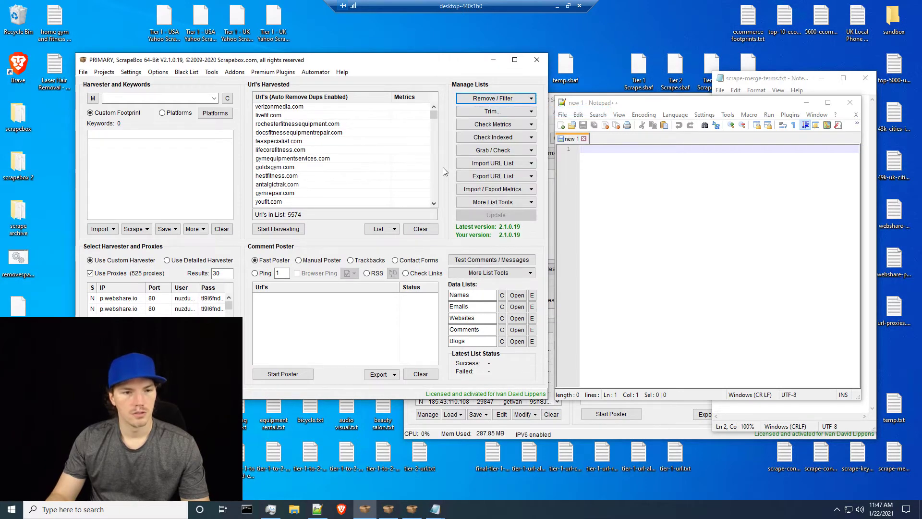
Copy all harvested domains and paste them into the blank Notepad++ document
right_click(360, 145)
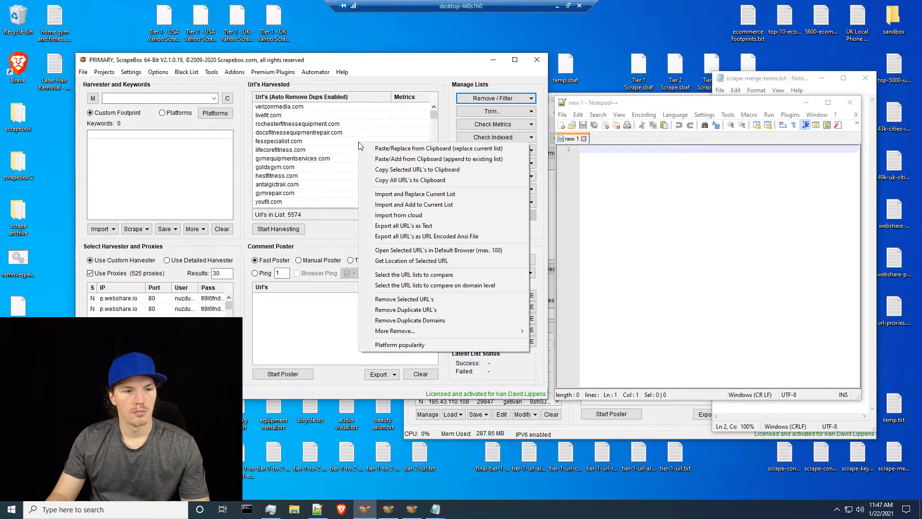
left_click(414, 180)
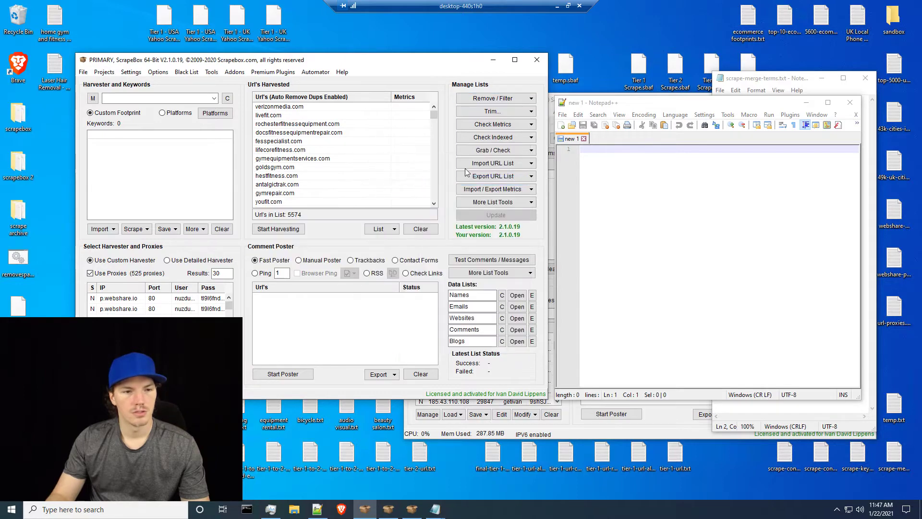
left_click(660, 210)
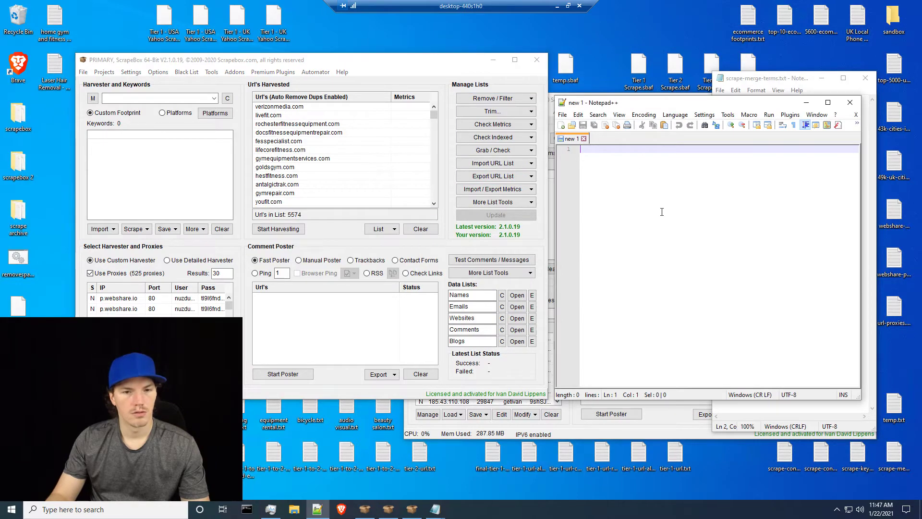
key("ctrl+v")
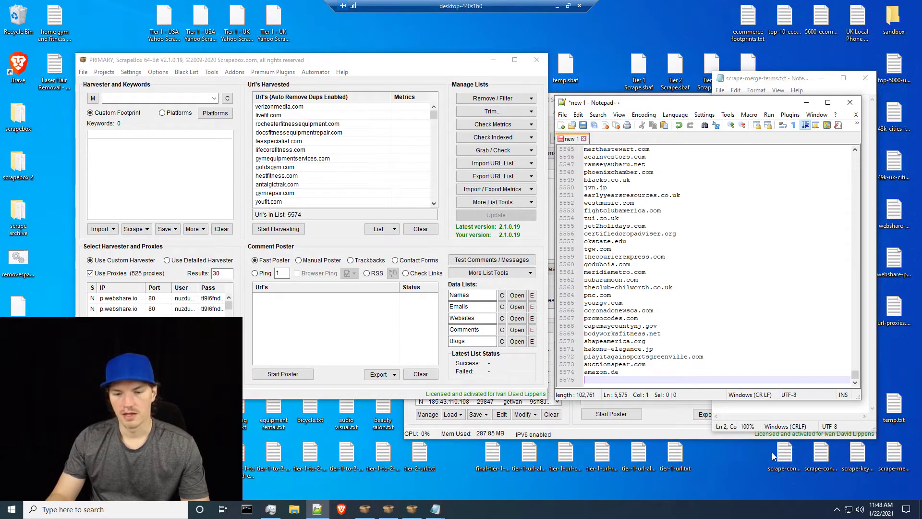
Load scrape-contact-pages.txt from the desktop into the harvester's keyword list
left_click(722, 456)
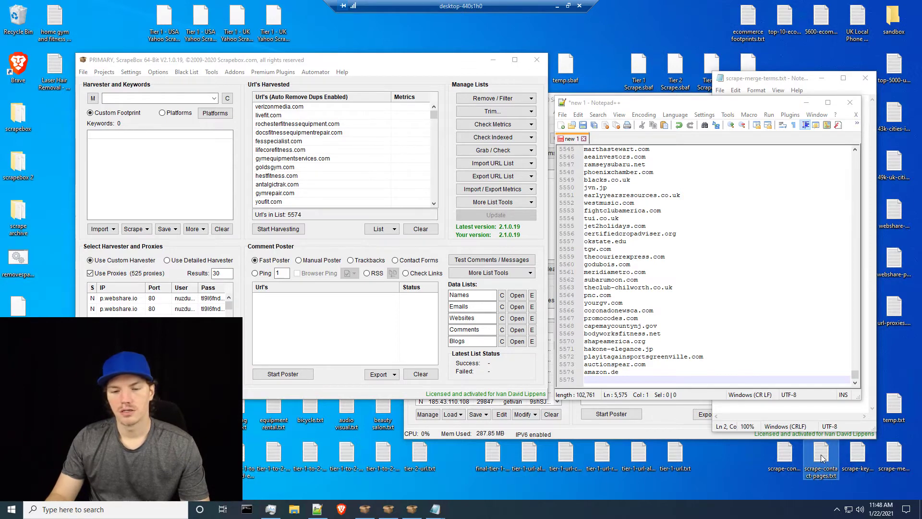
left_click_drag(820, 455, 142, 160)
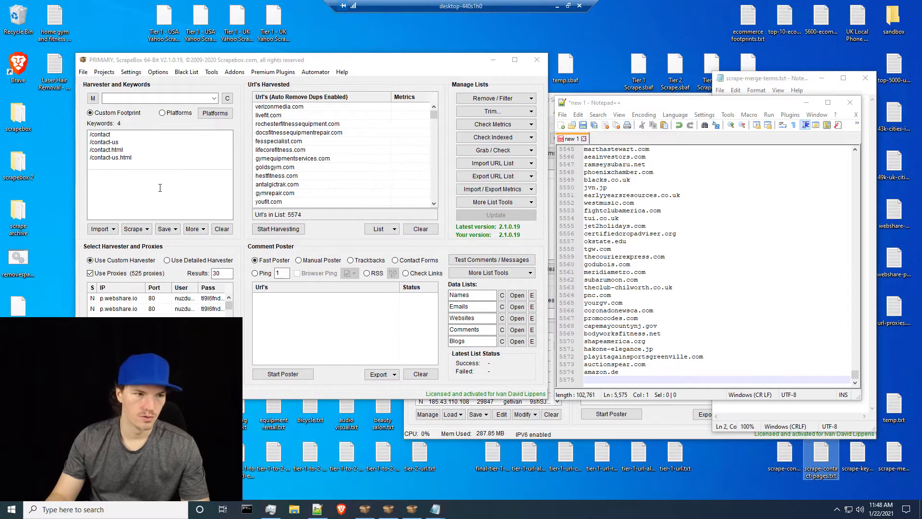
left_click(146, 165)
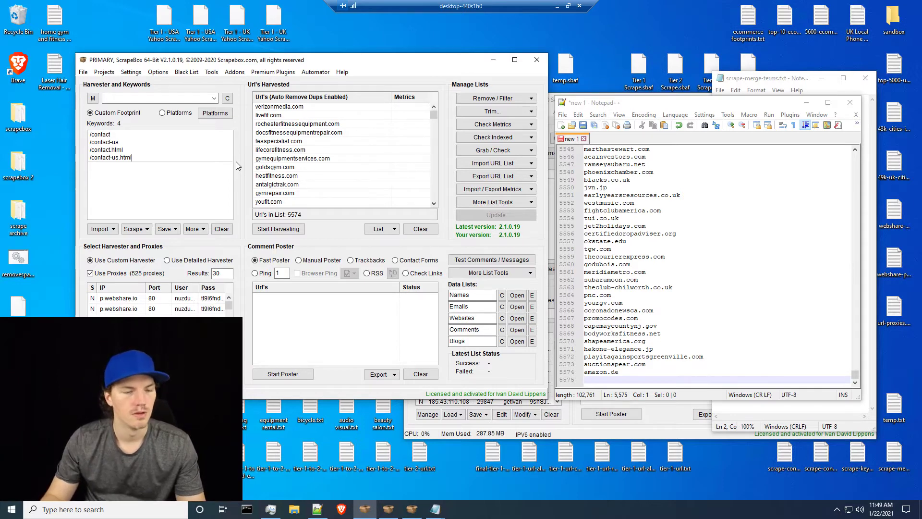
left_click(495, 111)
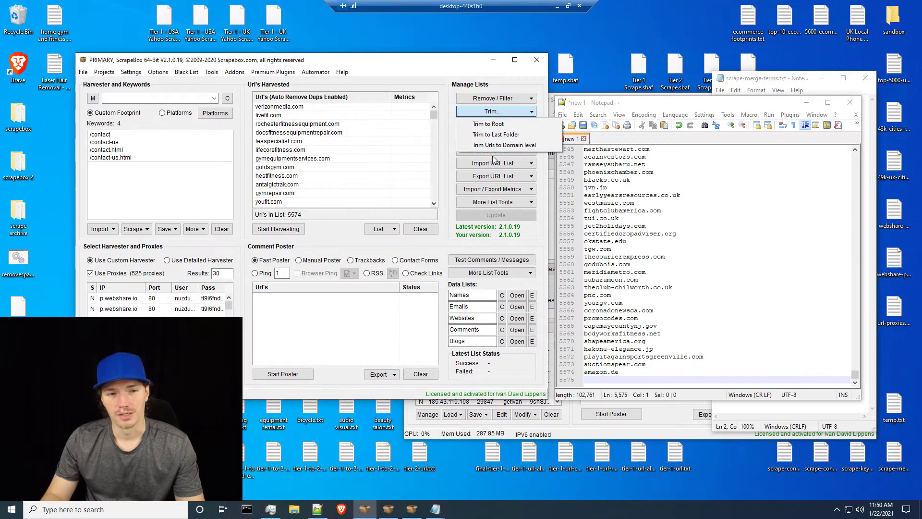
left_click(500, 99)
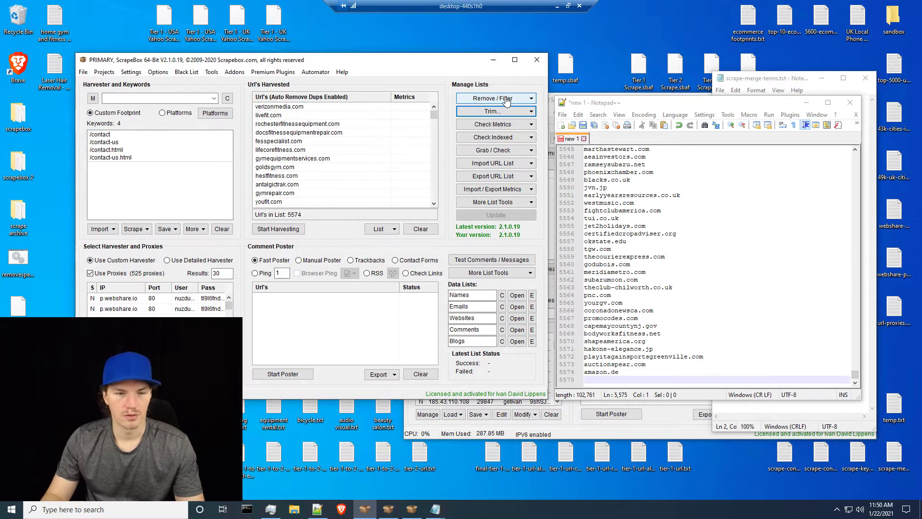
left_click(502, 100)
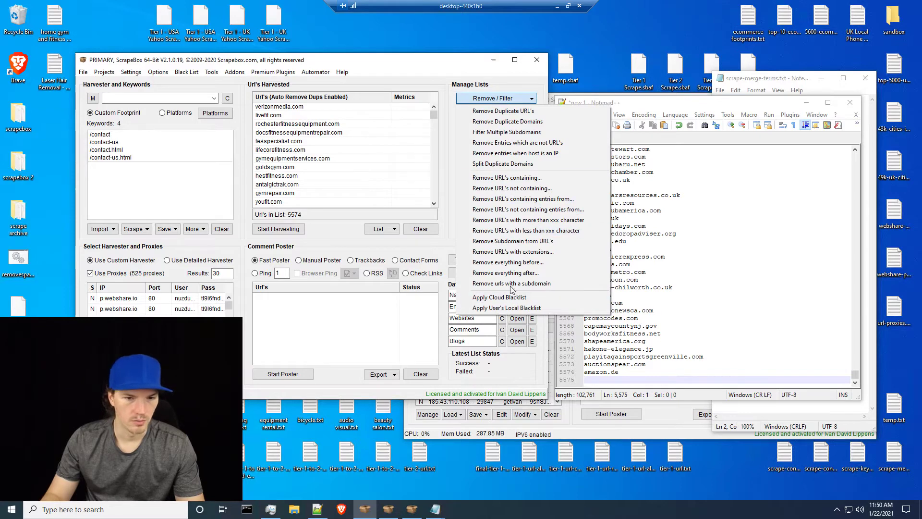
left_click(450, 117)
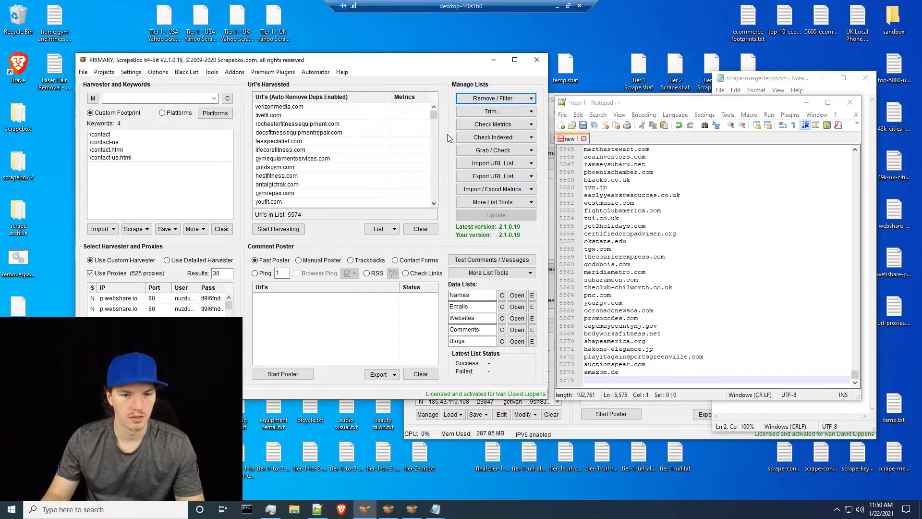
left_click(495, 113)
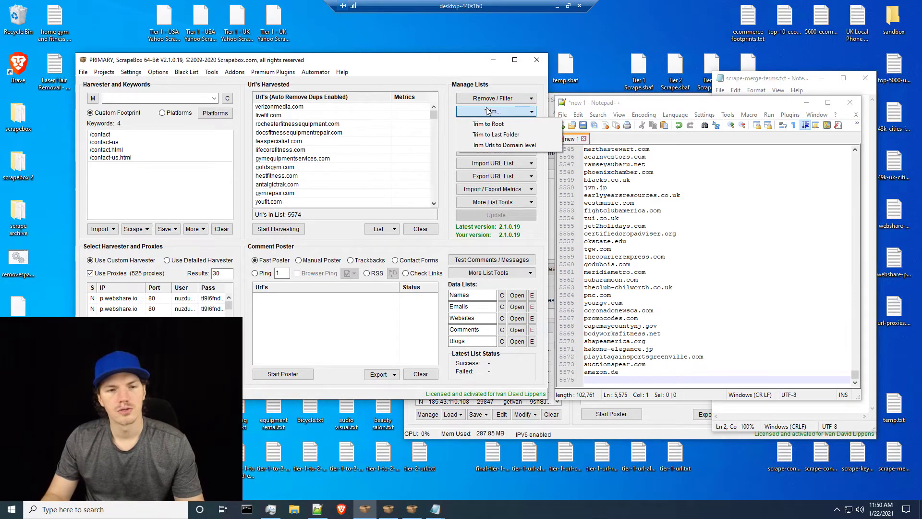
left_click(444, 122)
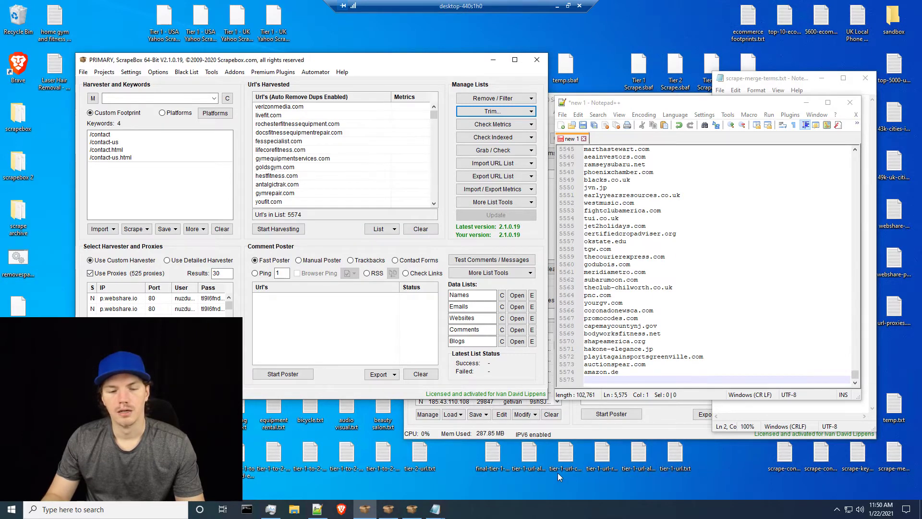
Merge the contact-page keywords with the footprint list tier-1-url-alive-and-root-and-contact-pages-alive.txt from the desktop
left_click(93, 98)
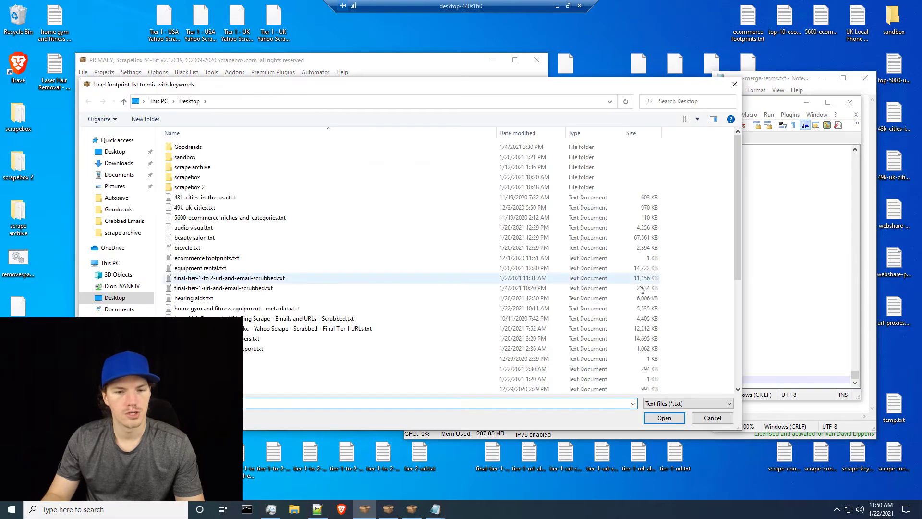
left_click_drag(456, 84, 571, 62)
left_click_drag(853, 178, 850, 342)
left_click(338, 257)
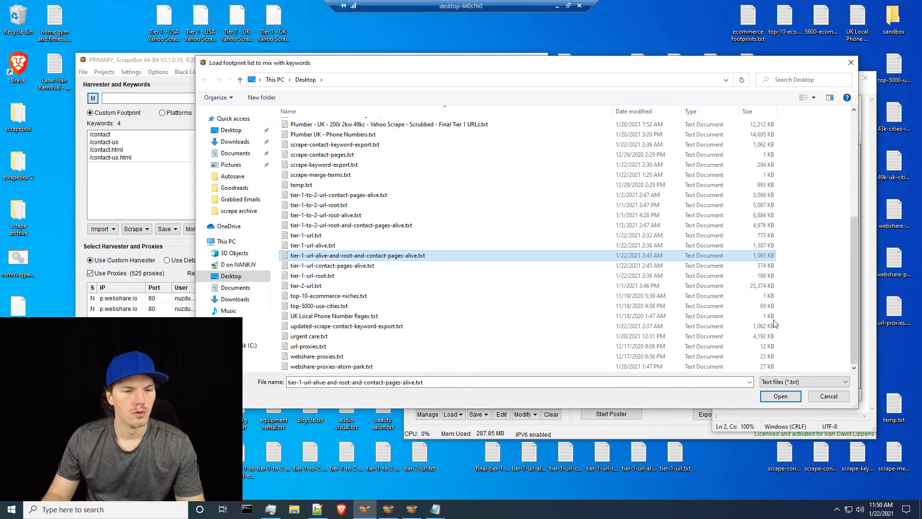
left_click(771, 395)
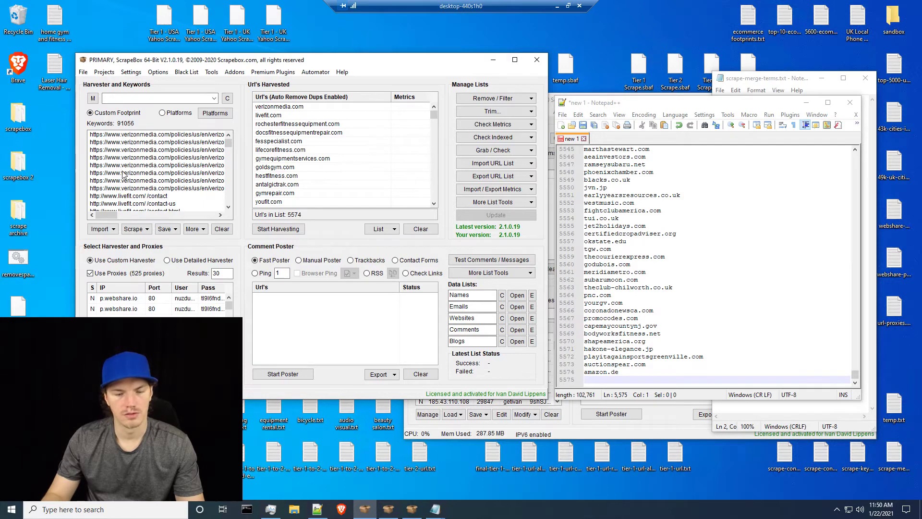
Copy the entire merged keyword list into a new Notepad++ document
left_click(145, 195)
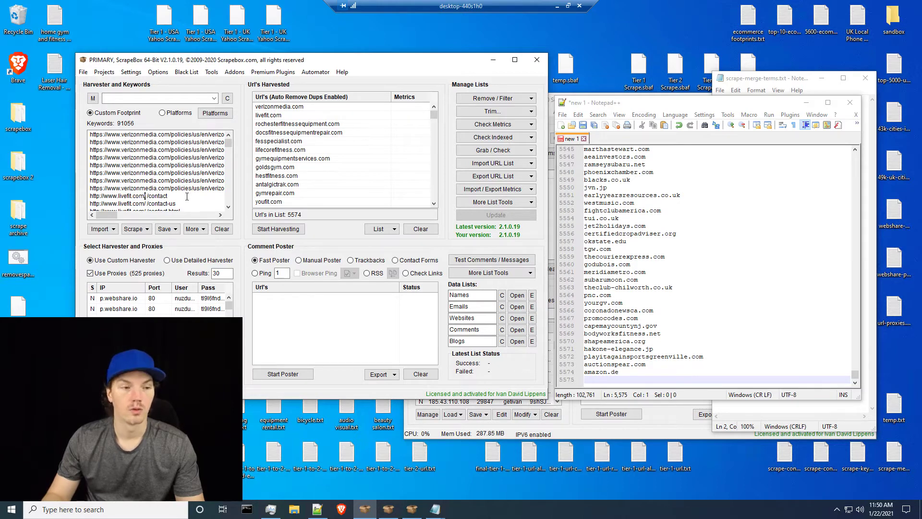
key("ctrl+a")
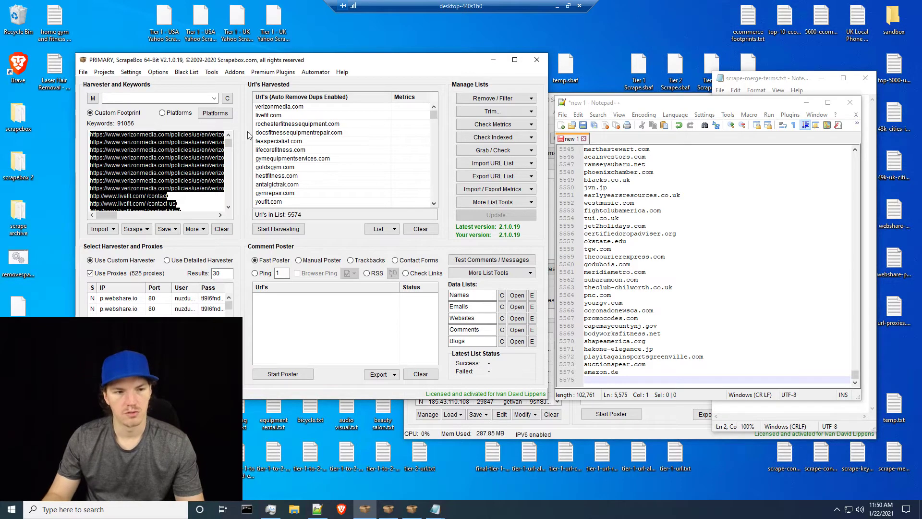
left_click(317, 509)
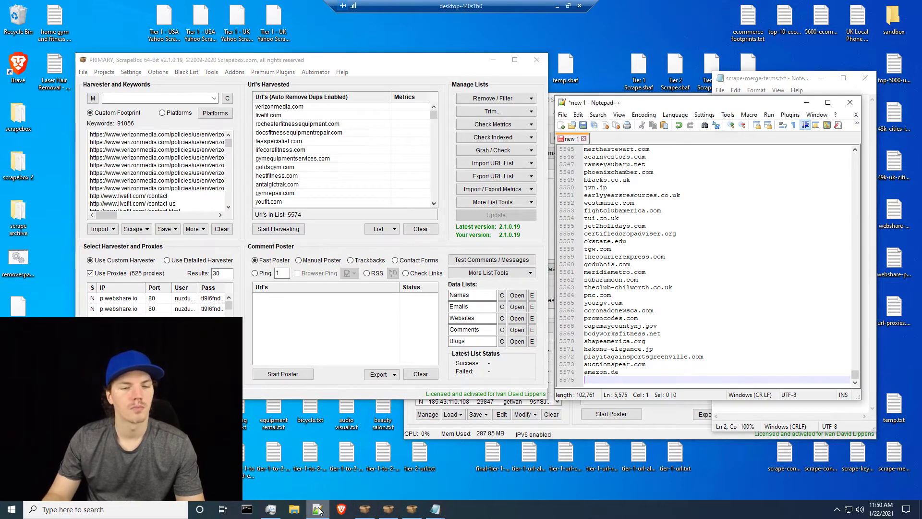
left_click(561, 124)
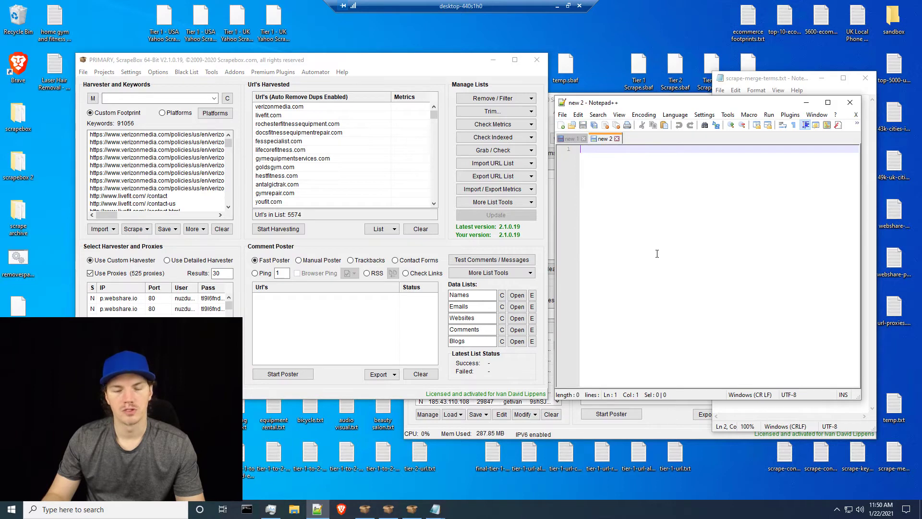
key("ctrl+v")
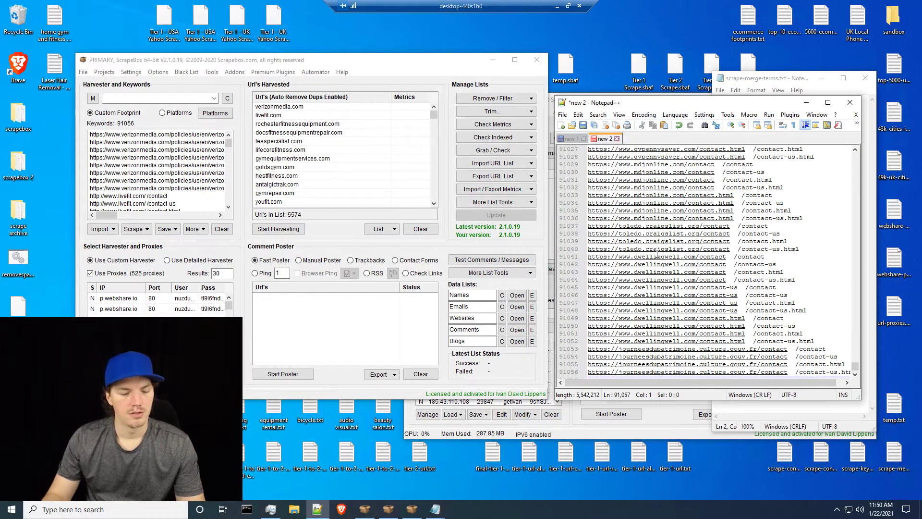
Remove every space from the merged list by replacing all spaces with nothing, and close the Replace dialog
key("ctrl+f")
left_click(168, 140)
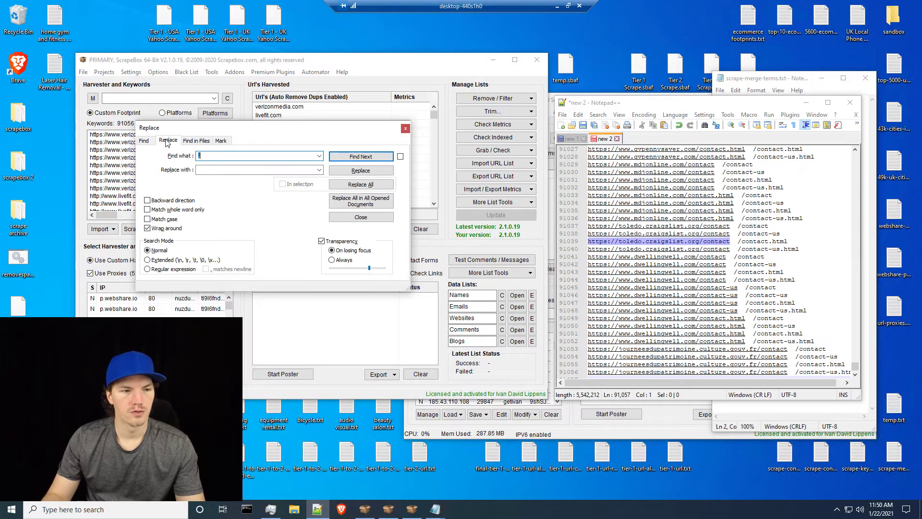
left_click(221, 169)
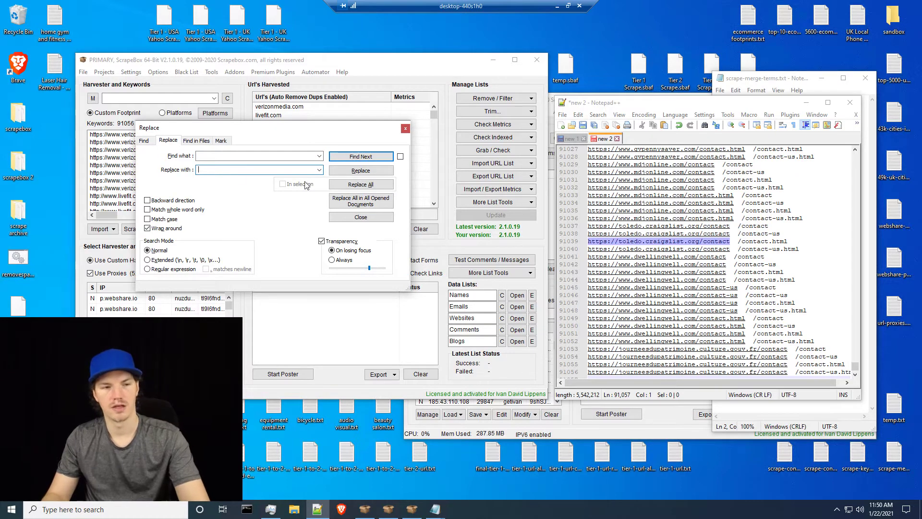
left_click(369, 185)
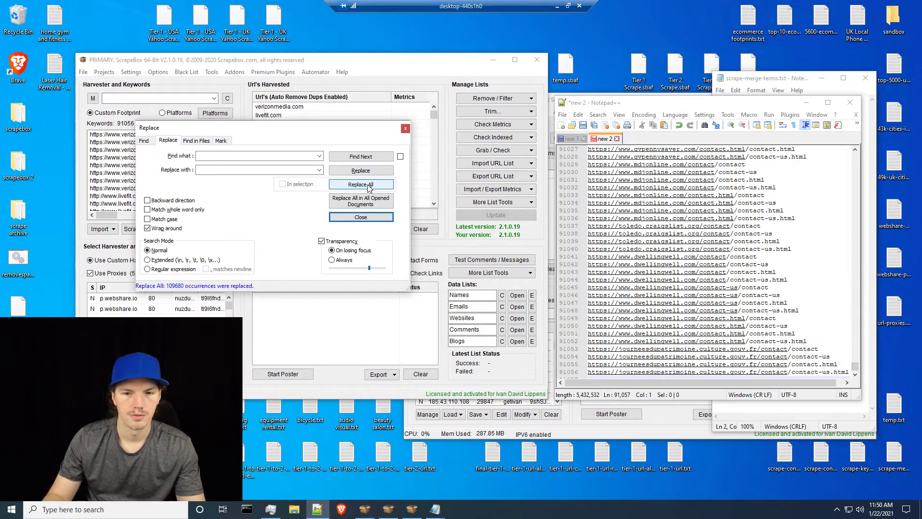
left_click(361, 217)
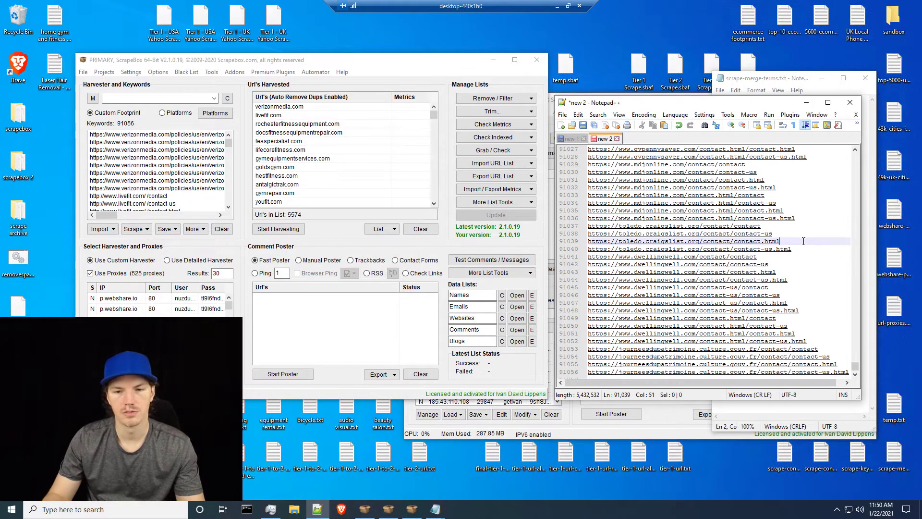
Copy the whole cleaned URL list and paste it over the current harvested URLs in ScrapeBox
key("ctrl+a")
key("ctrl+c")
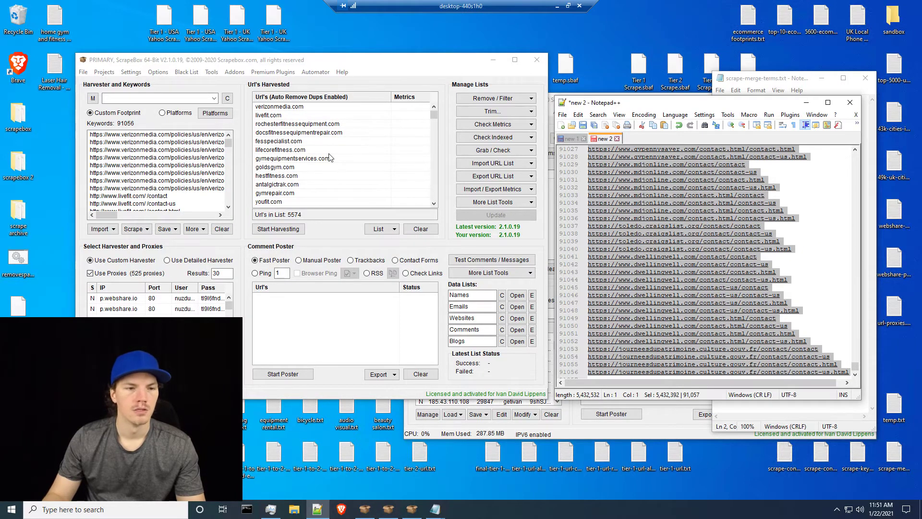
right_click(320, 145)
left_click(374, 149)
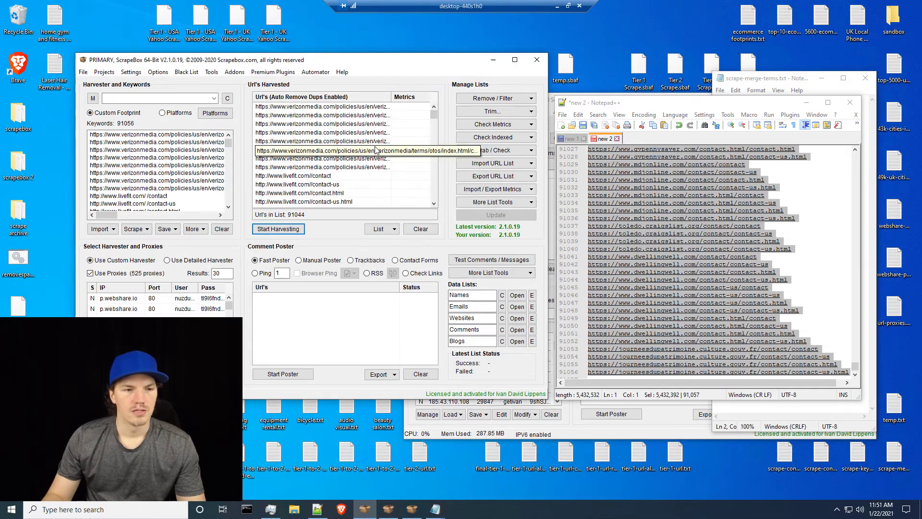
Remove duplicate URLs from the harvested contact-page list, running the filter twice
left_click(495, 98)
left_click(496, 111)
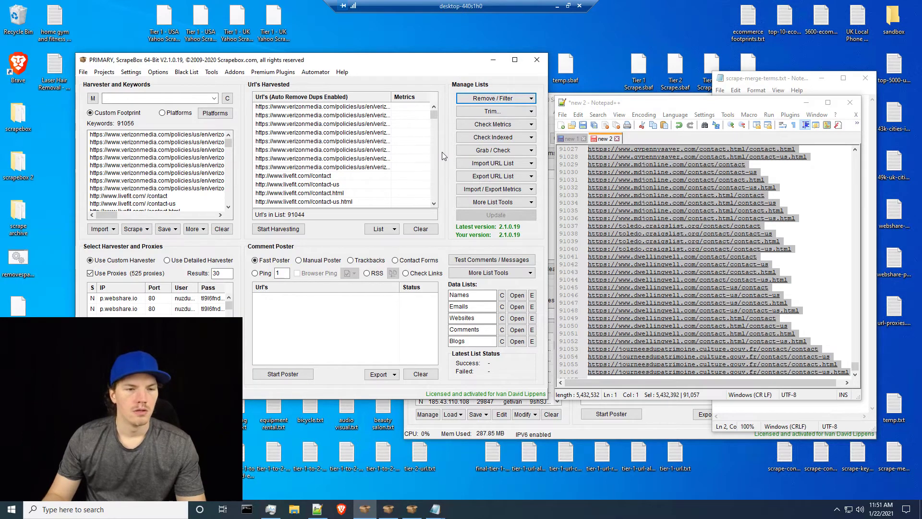
left_click(495, 98)
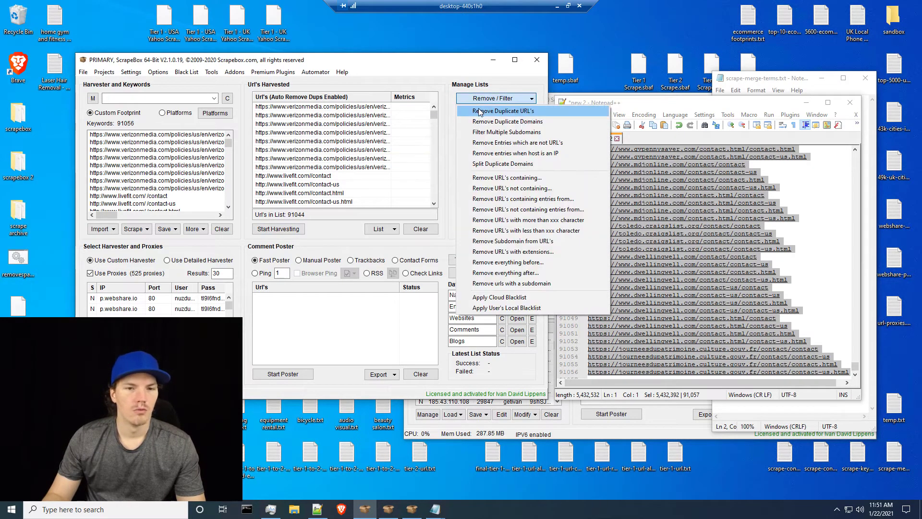
left_click(499, 110)
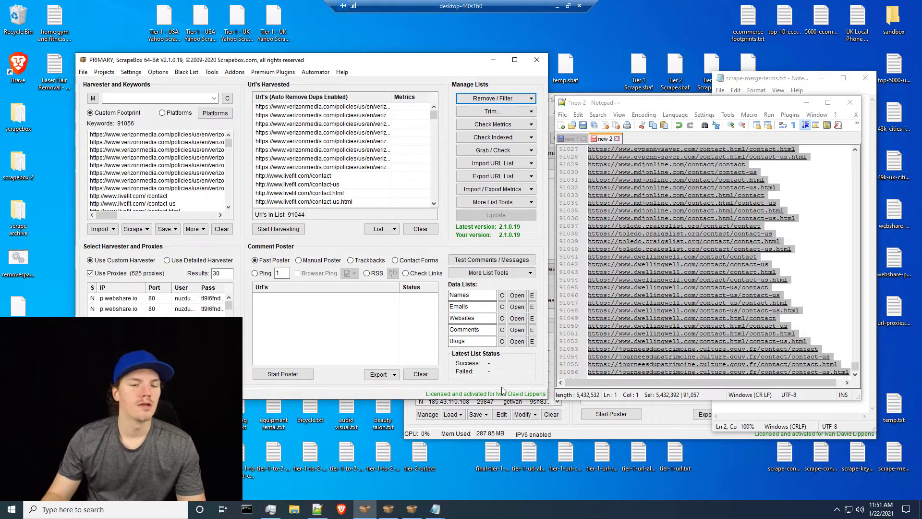
Clear the harvested URLs and load tier-1-url-alive-and-root-and-contact-pages-alive.txt from the desktop into the list
left_click(535, 448)
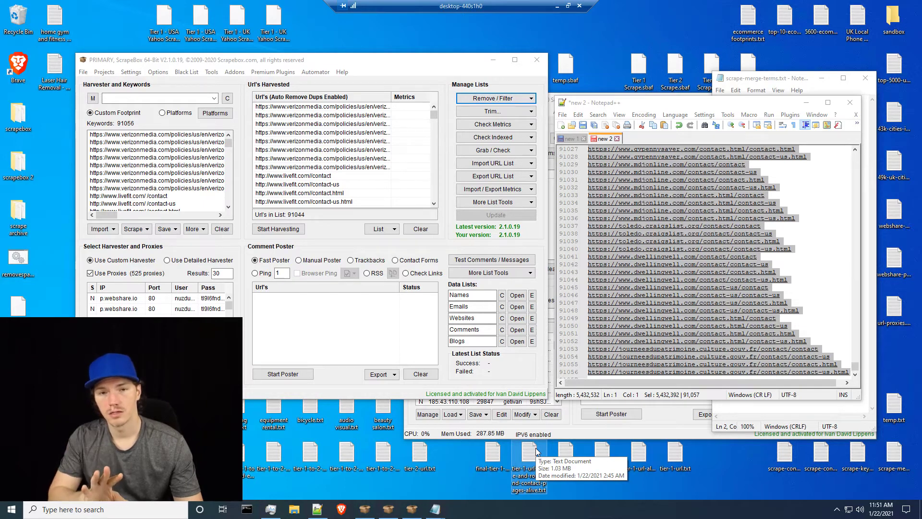
right_click(371, 158)
left_click(412, 182)
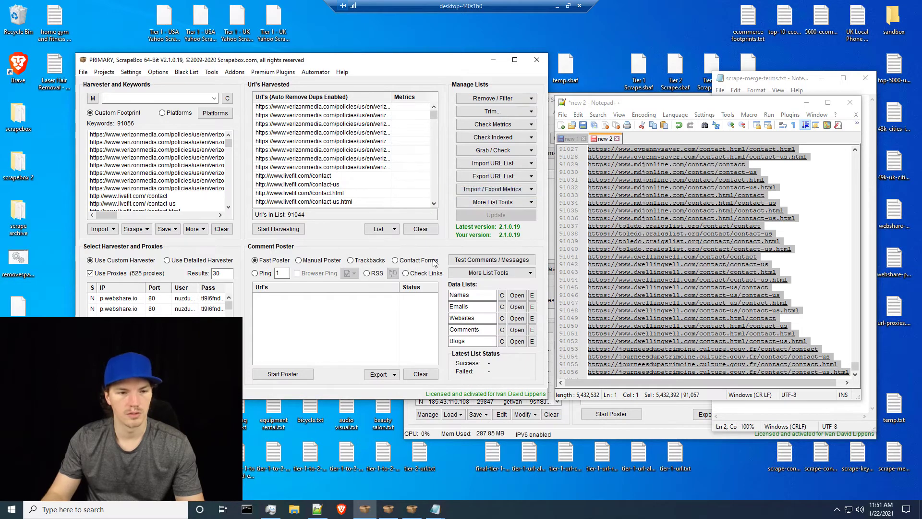
left_click(421, 229)
left_click(523, 439)
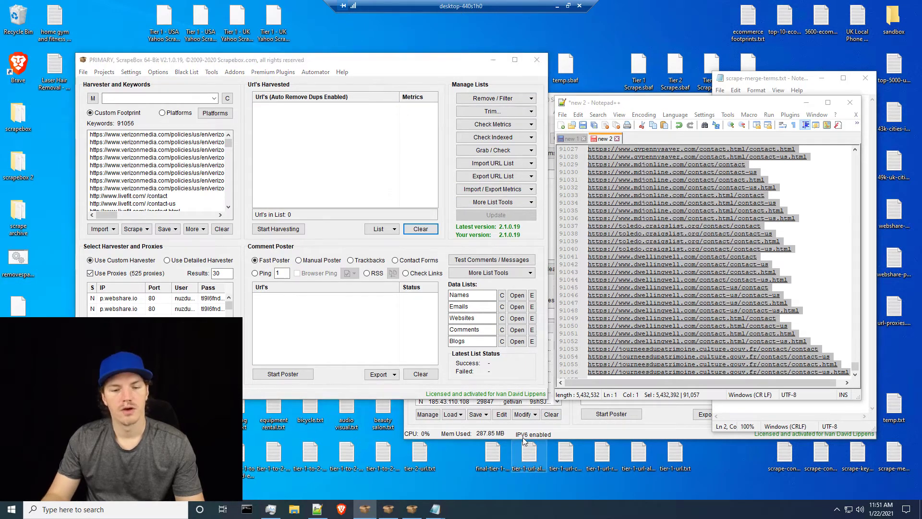
left_click_drag(523, 439, 350, 188)
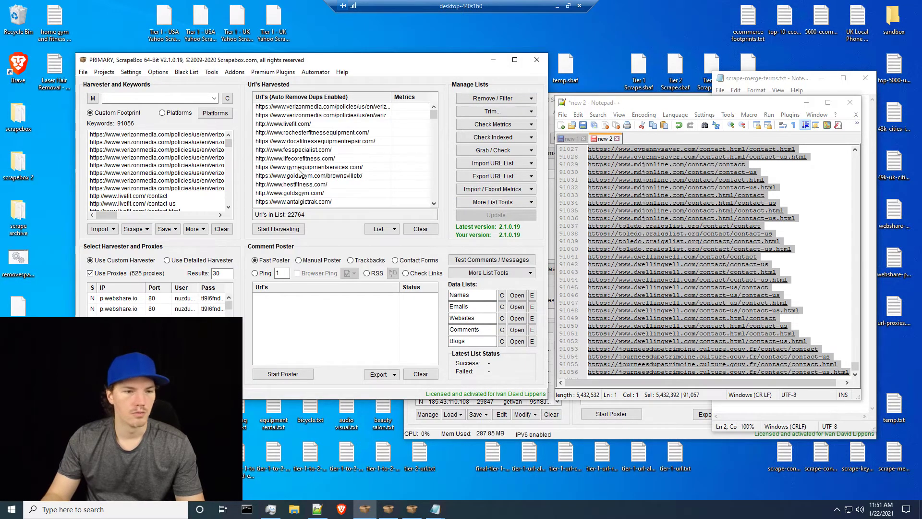
Remove duplicate URLs from the loaded alive, root and contact-page list, and review its entries through to the end
left_click(489, 98)
left_click(491, 110)
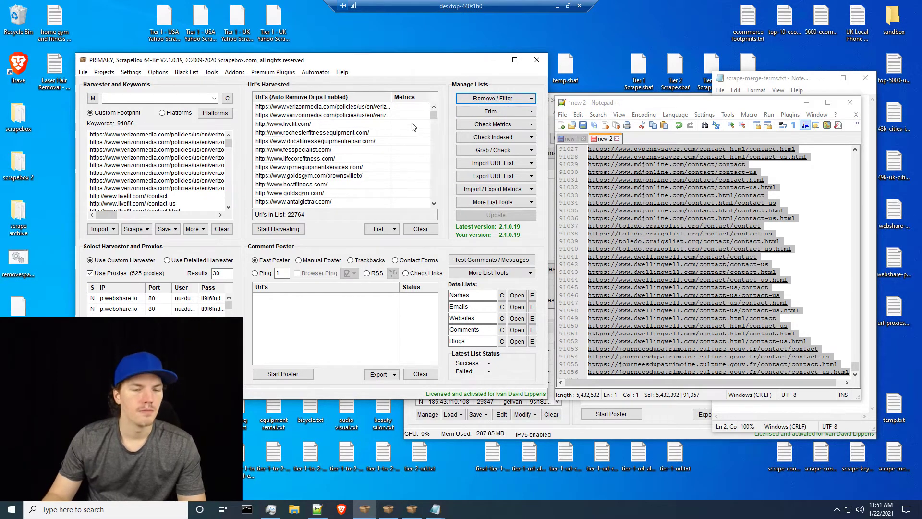
left_click_drag(433, 116, 434, 202)
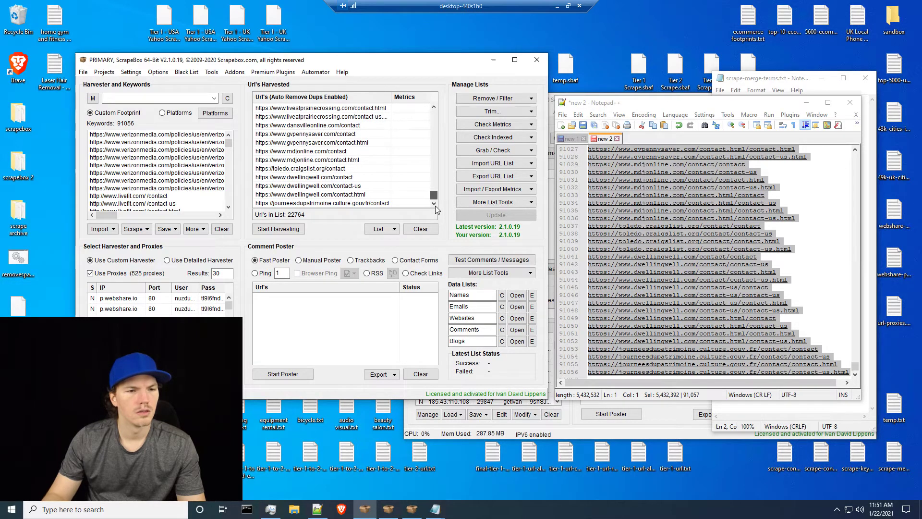
left_click_drag(435, 205, 439, 137)
left_click(522, 463)
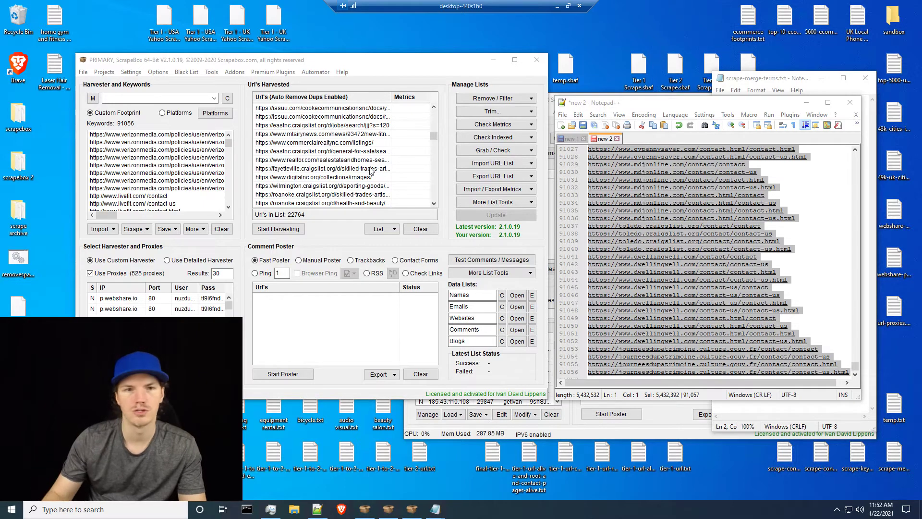
Trim all harvested URLs to their root and check the trimmed entries down to the end of the list
left_click(471, 99)
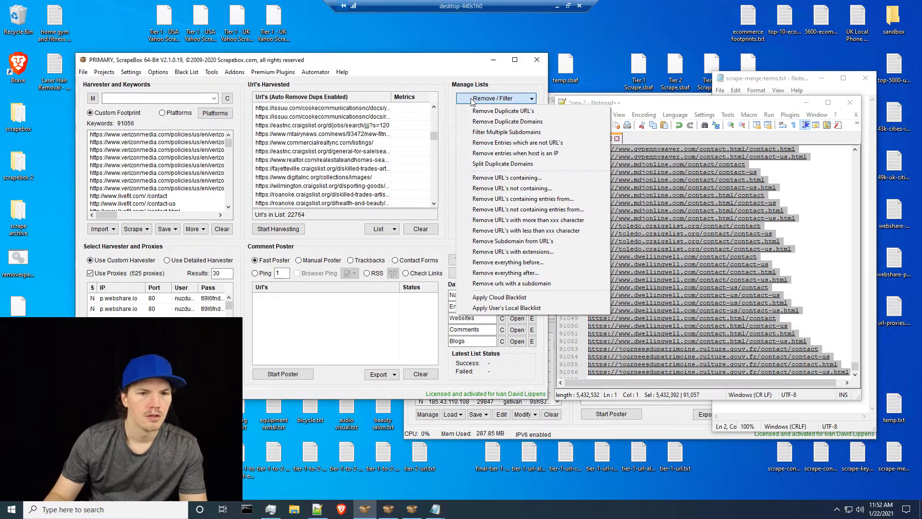
left_click(480, 111)
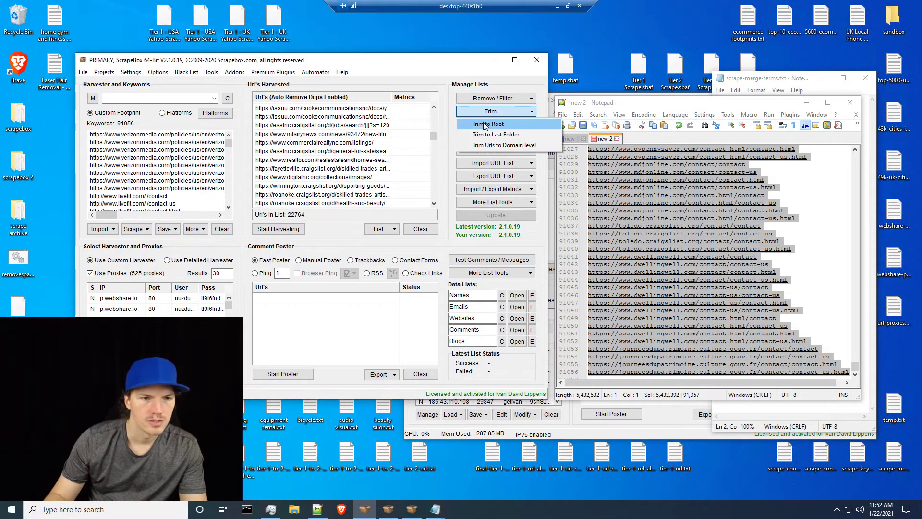
left_click(484, 125)
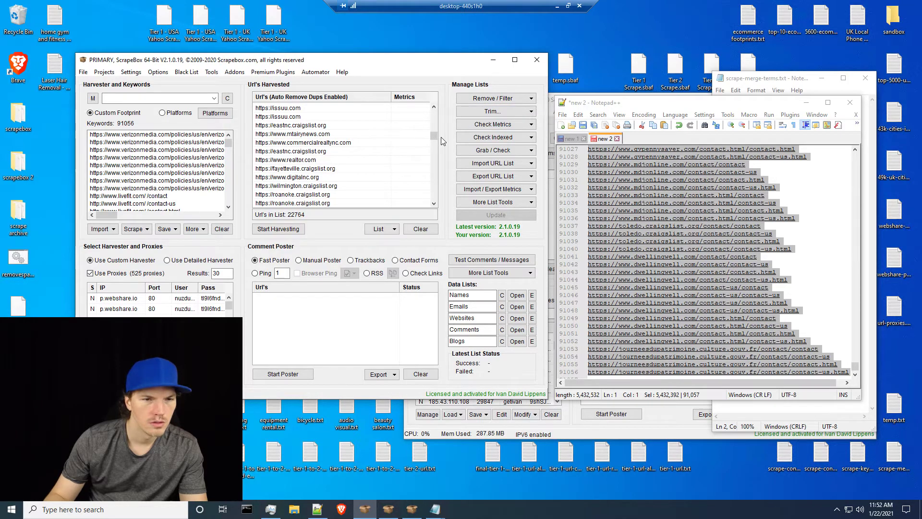
left_click_drag(433, 136, 434, 216)
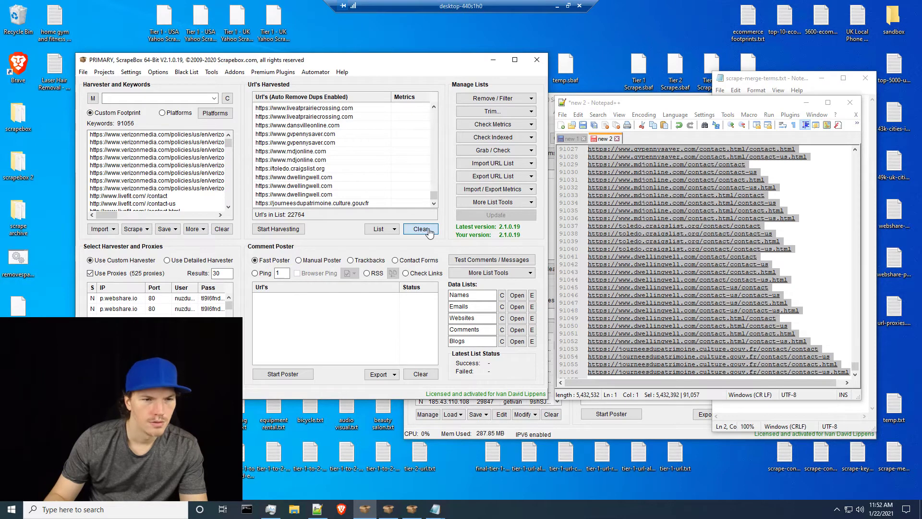
Discard the trimmed URLs and reload tier-1-url-alive-and-root-and-contact-pages-alive.txt into the emptied harvested list
left_click(430, 233)
right_click(323, 149)
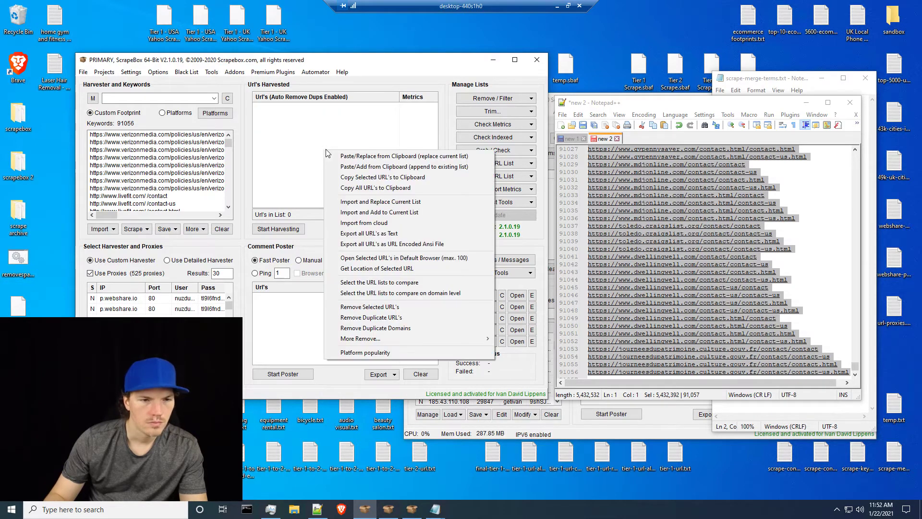
left_click(759, 482)
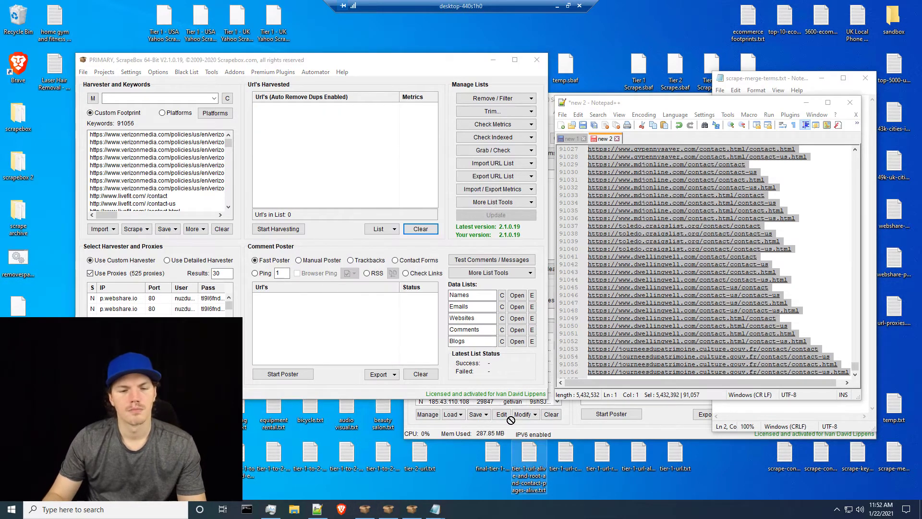
left_click_drag(529, 456, 319, 150)
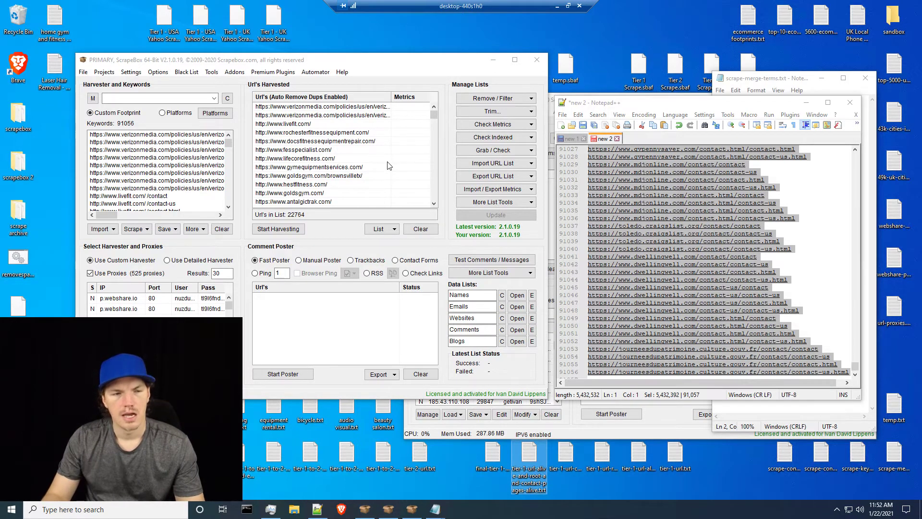
Append the contact-page URLs from the clipboard to the existing harvested list and remove duplicate URLs
right_click(372, 151)
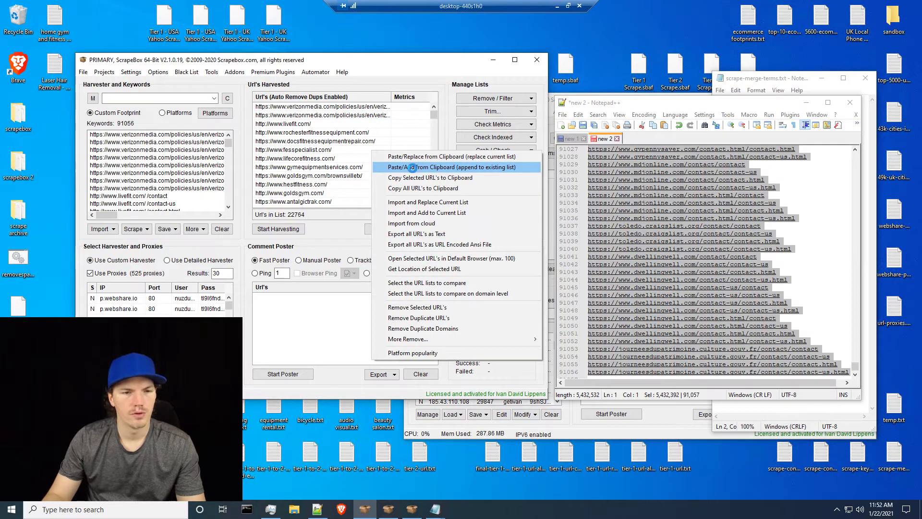
left_click(413, 167)
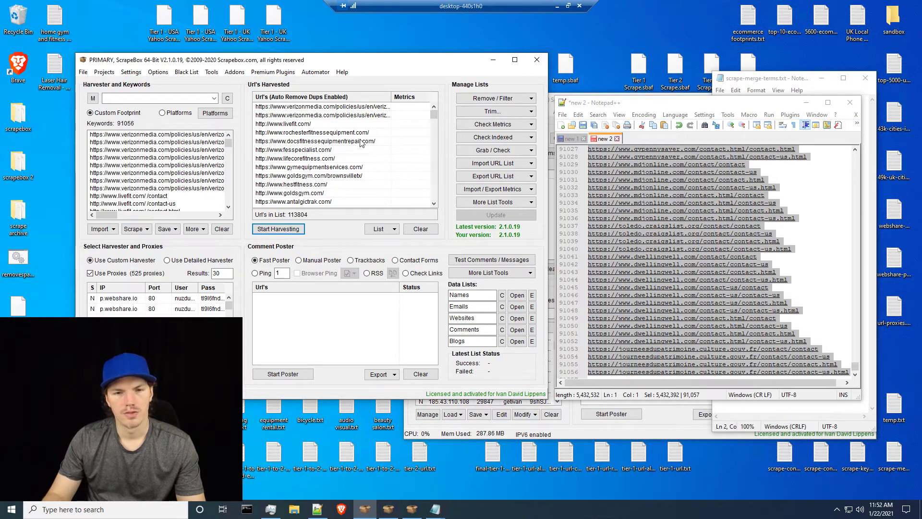
left_click(491, 98)
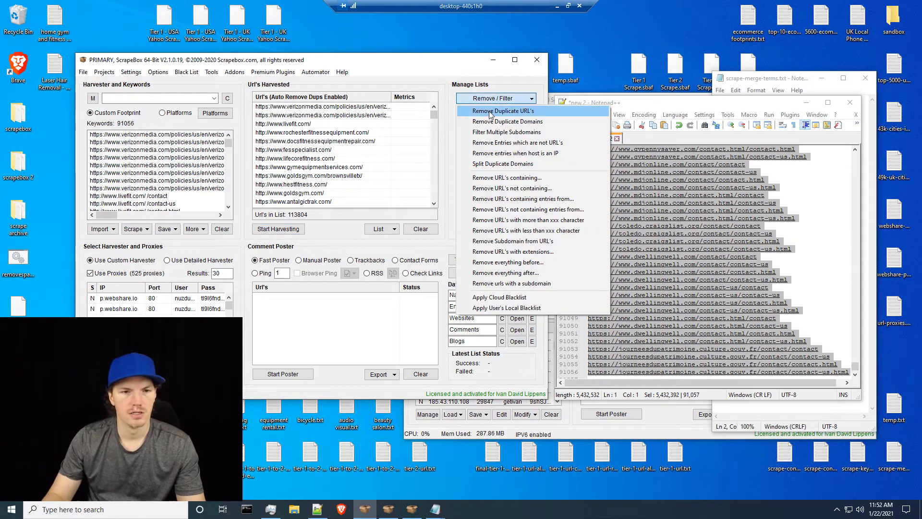
left_click(489, 113)
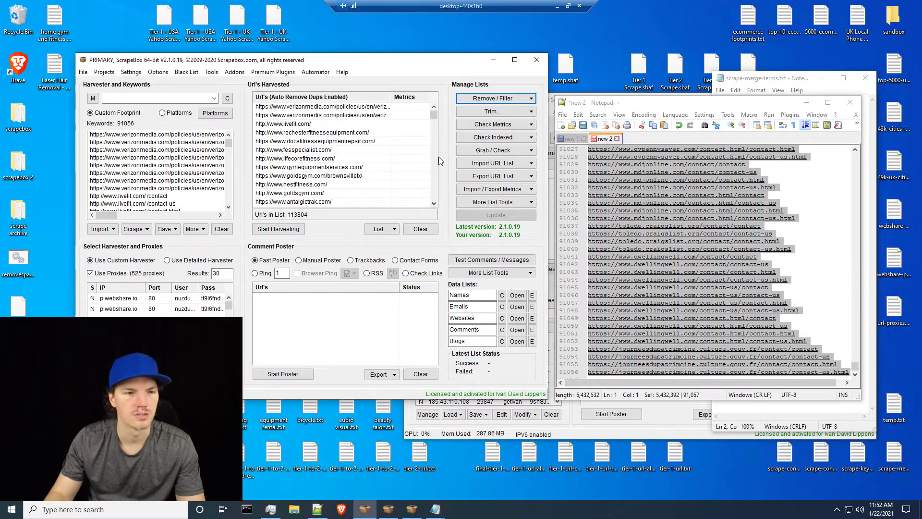
Look through the available ScrapeBox add-ons for the Alive Check that tests harvested URLs
left_click(235, 72)
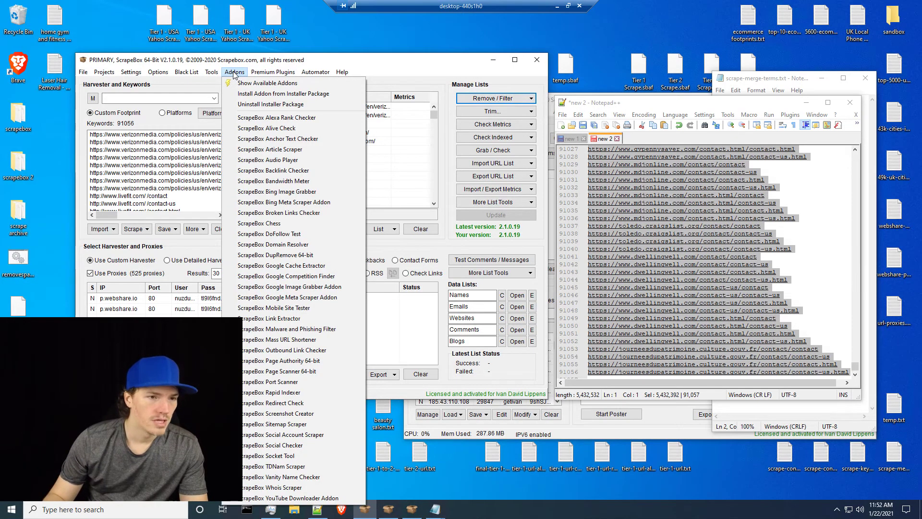
left_click(262, 129)
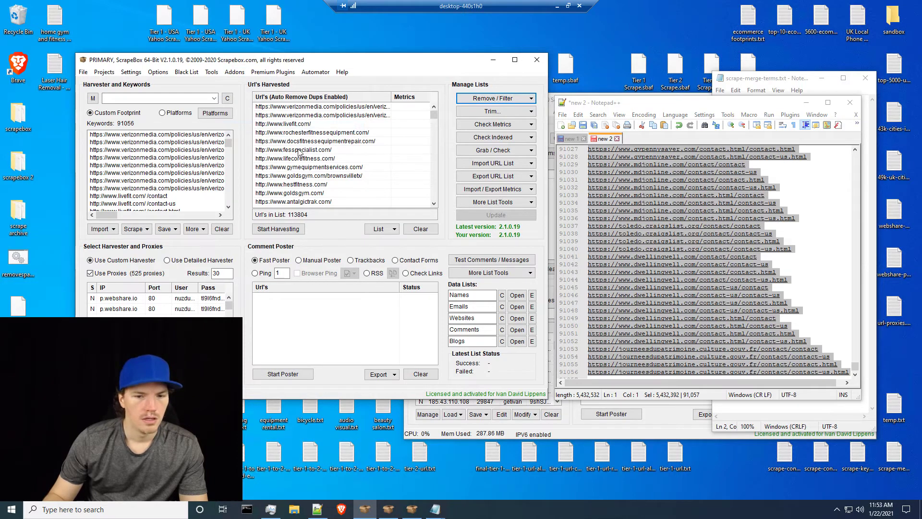
left_click(649, 390)
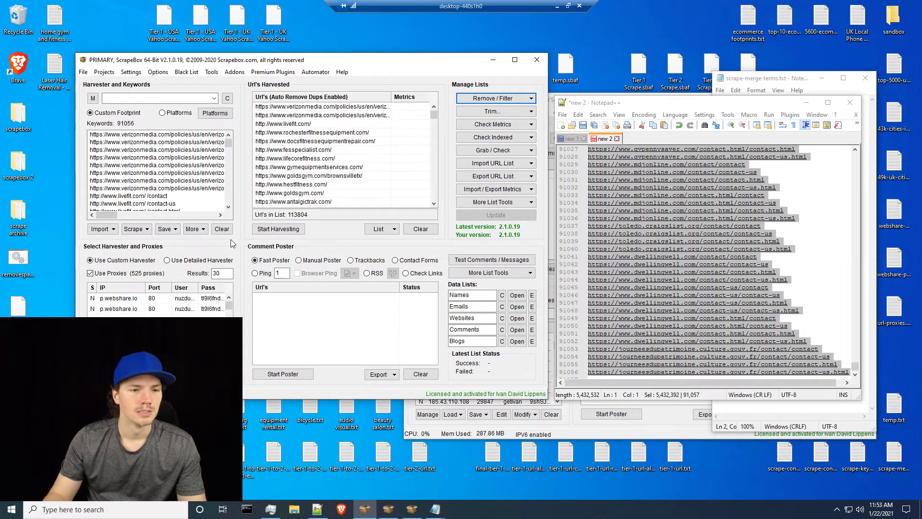
left_click(236, 72)
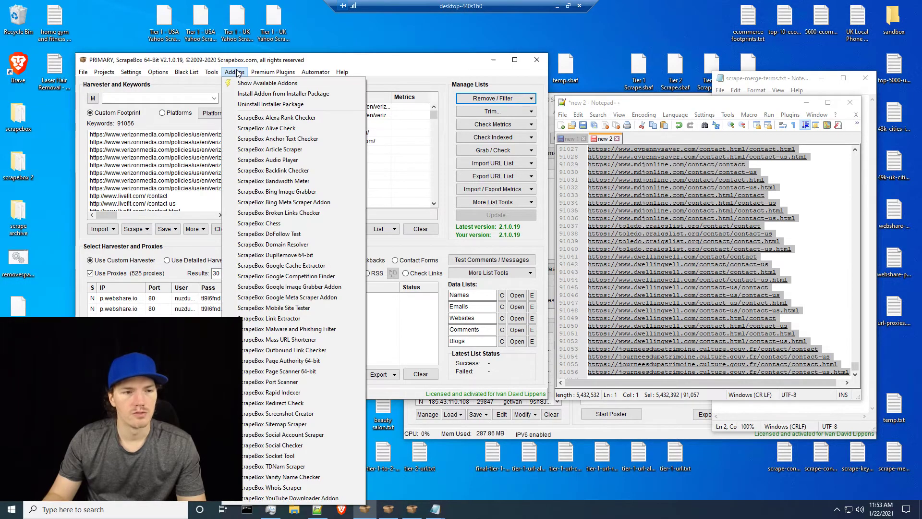
left_click(235, 72)
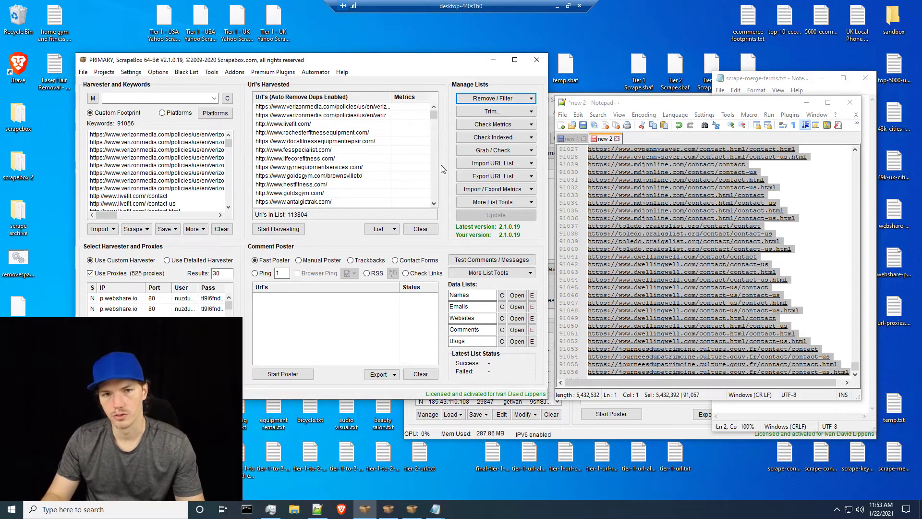
left_click(234, 72)
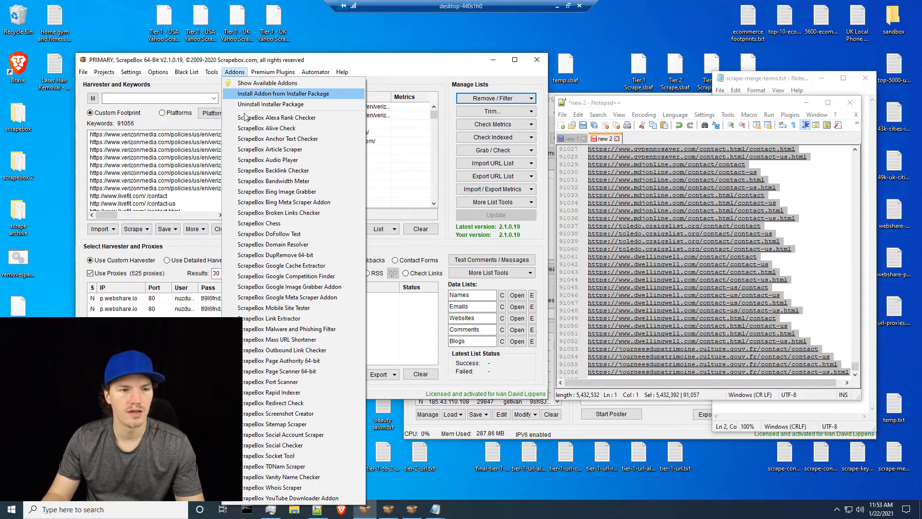
left_click(444, 154)
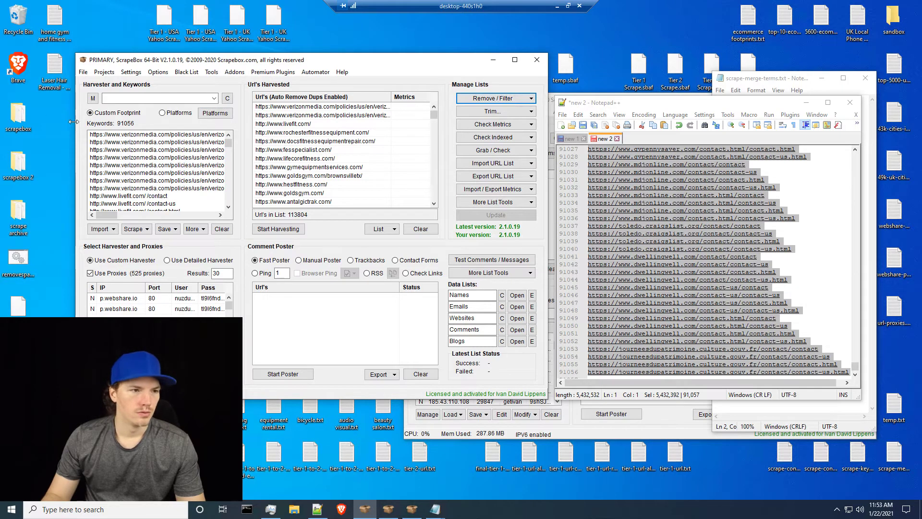
Clear the combined harvested list and load tier-1-url-alive.txt from the desktop in its place
left_click(420, 229)
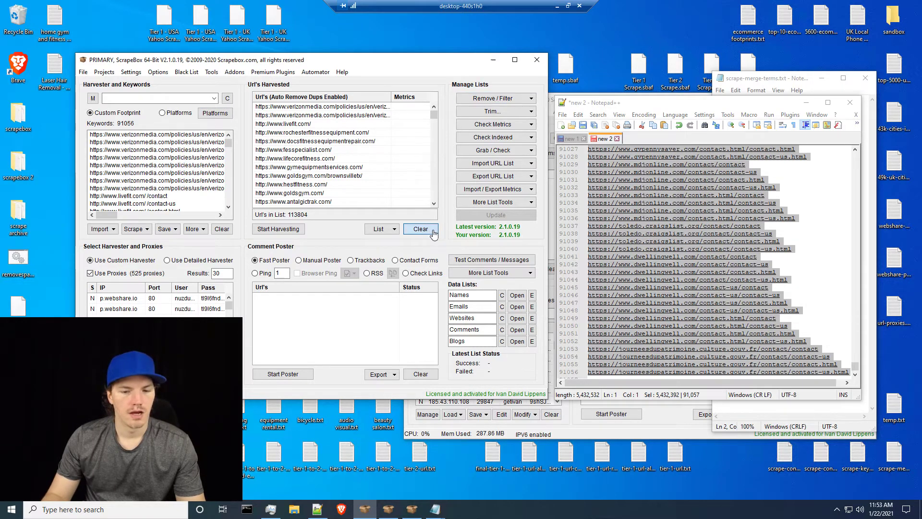
left_click(638, 458)
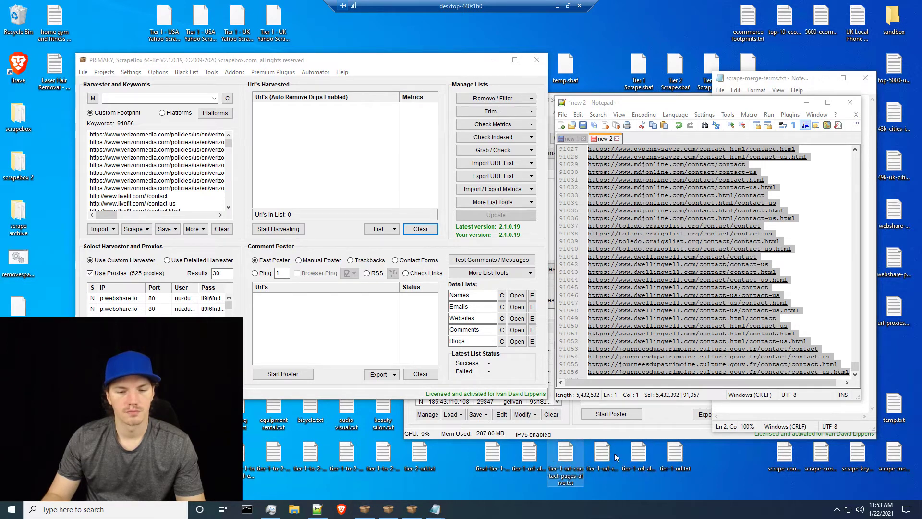
left_click(644, 461)
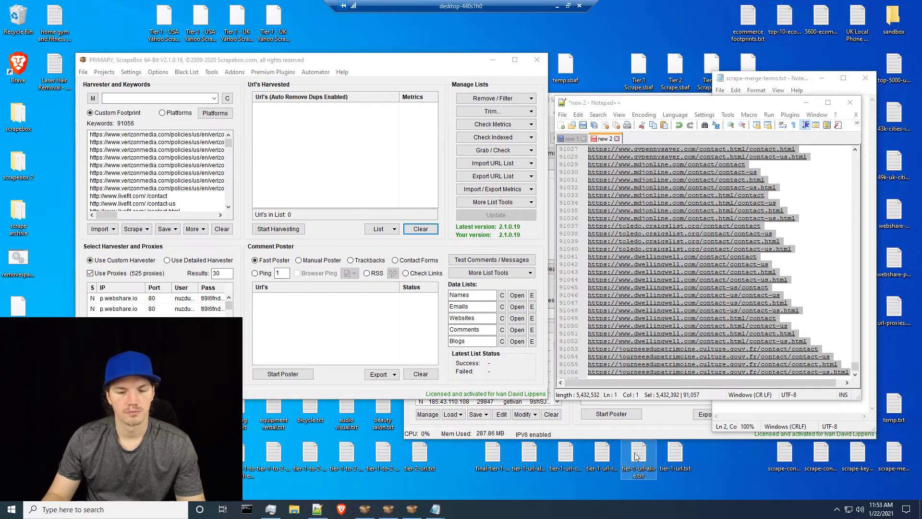
left_click_drag(646, 464, 330, 185)
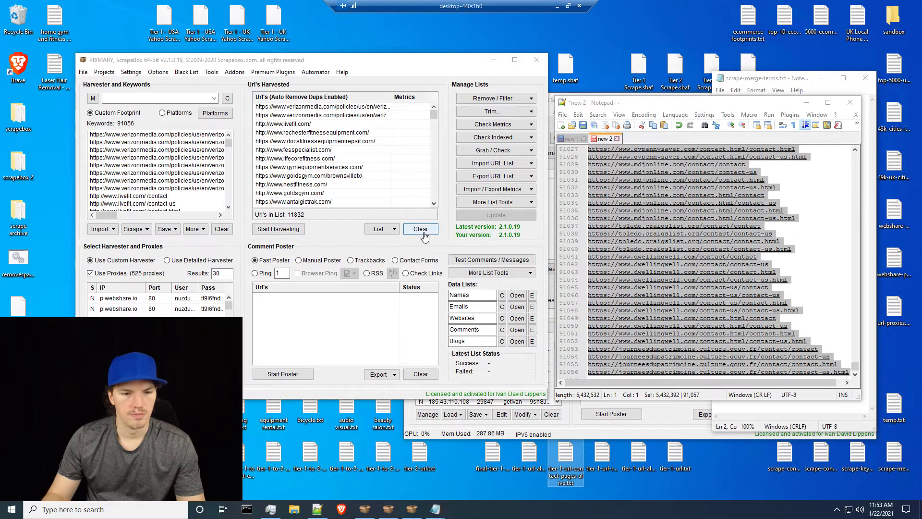
Replace the alive URLs with the contents of tier-1-url-alive-and-root-and-contact-pages-alive.txt for comparison
left_click(417, 230)
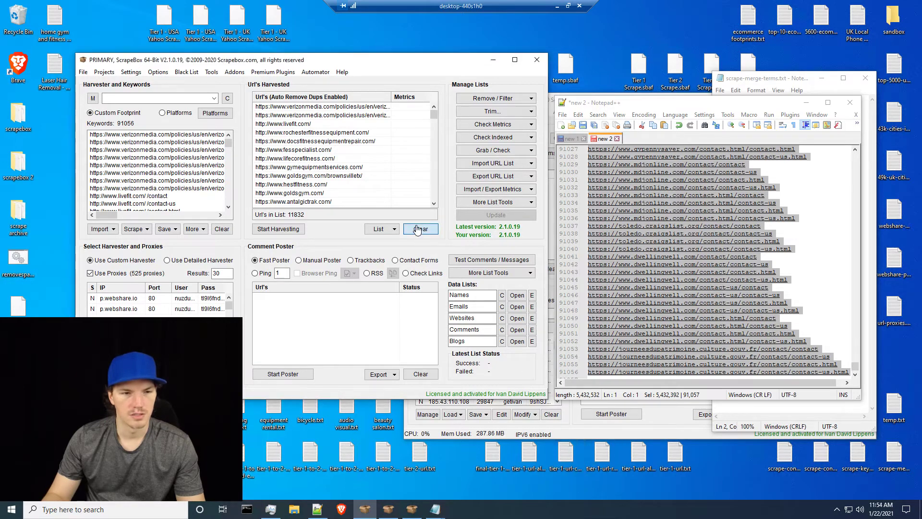
left_click(530, 464)
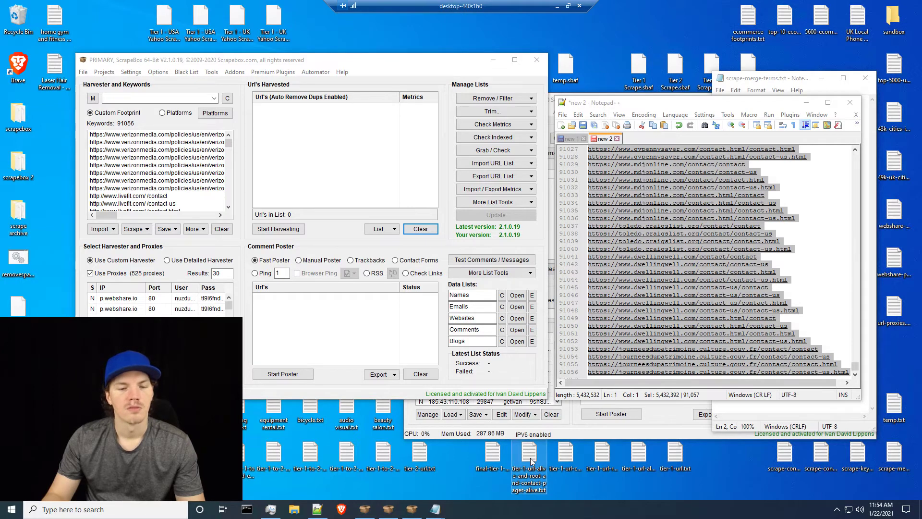
left_click_drag(530, 461, 369, 150)
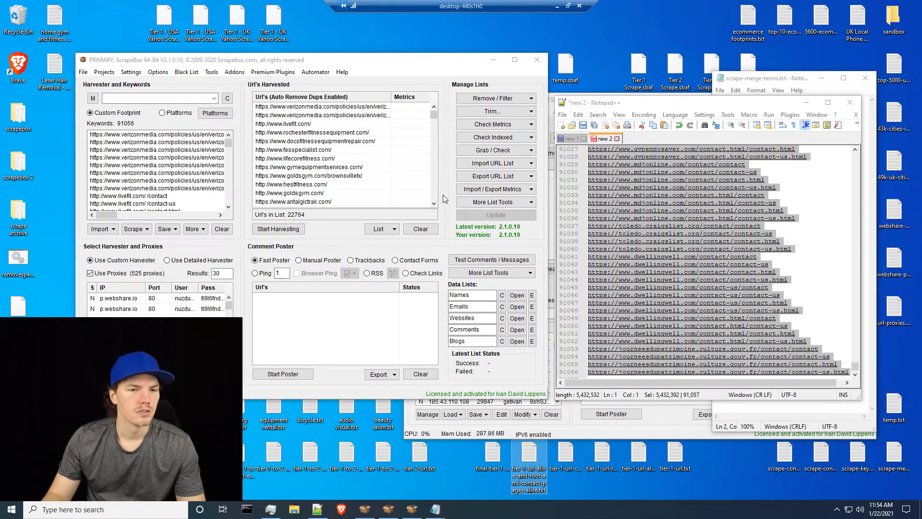
Swap the harvested URLs for another tier 1 URL file for comparison, and leave the harvested list cleared
left_click(421, 228)
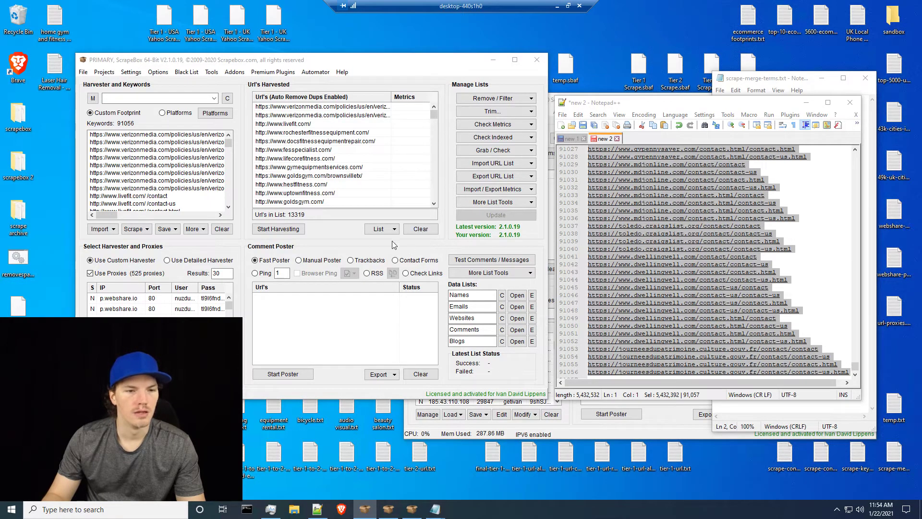
left_click(598, 457)
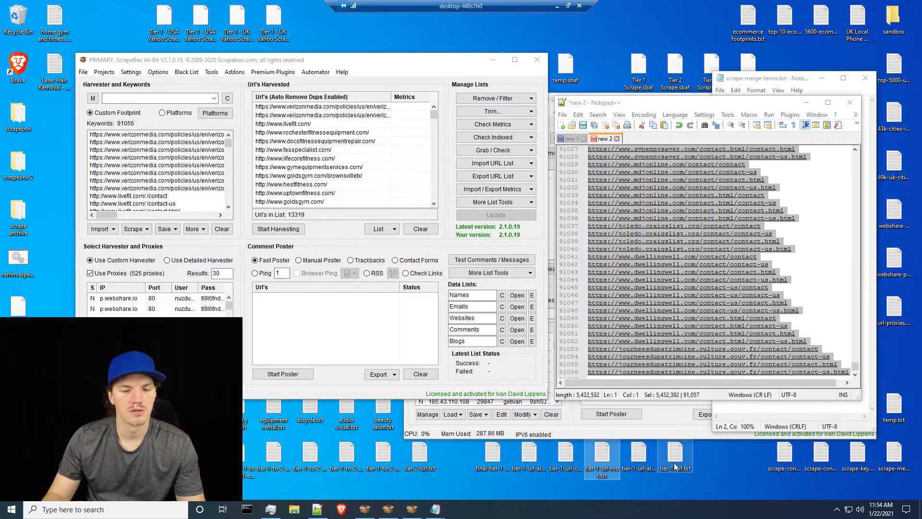
left_click(421, 228)
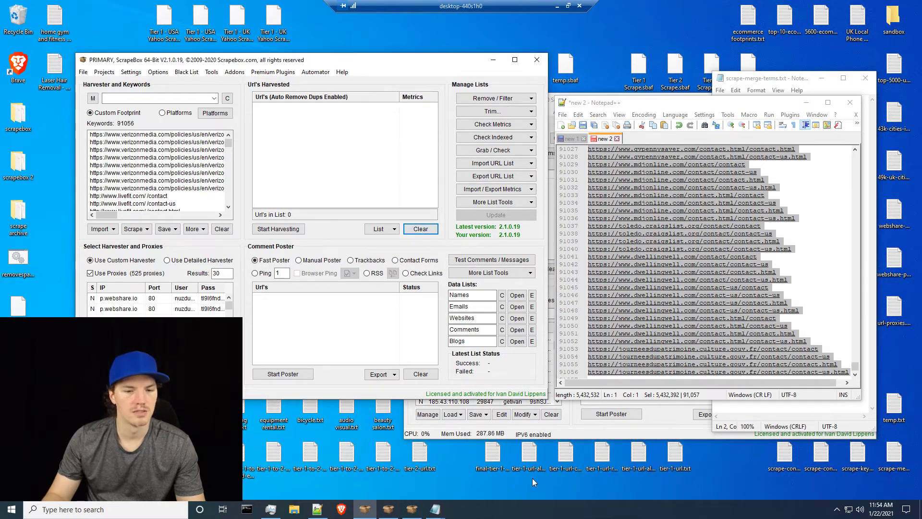
Load a tier 1 alive URL file from the desktop into the harvested list and open it in the META info grabber
left_click_drag(528, 458, 418, 202)
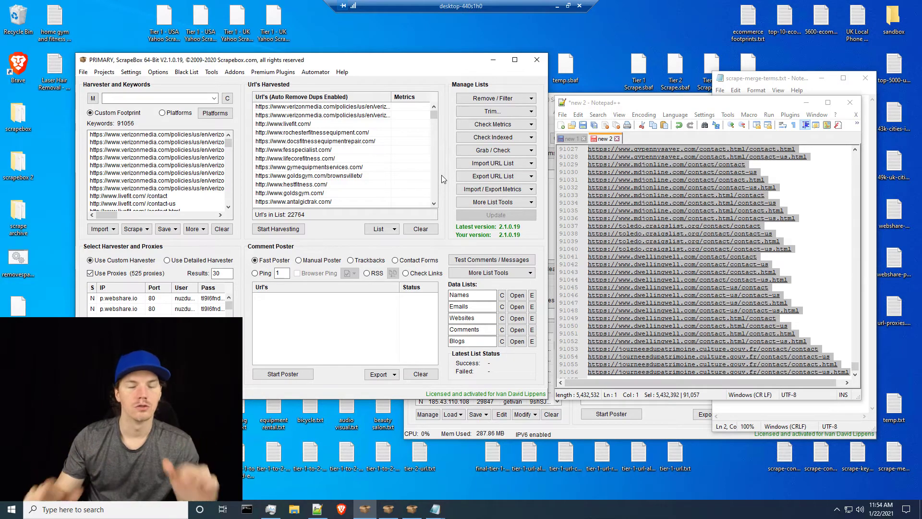
left_click(496, 151)
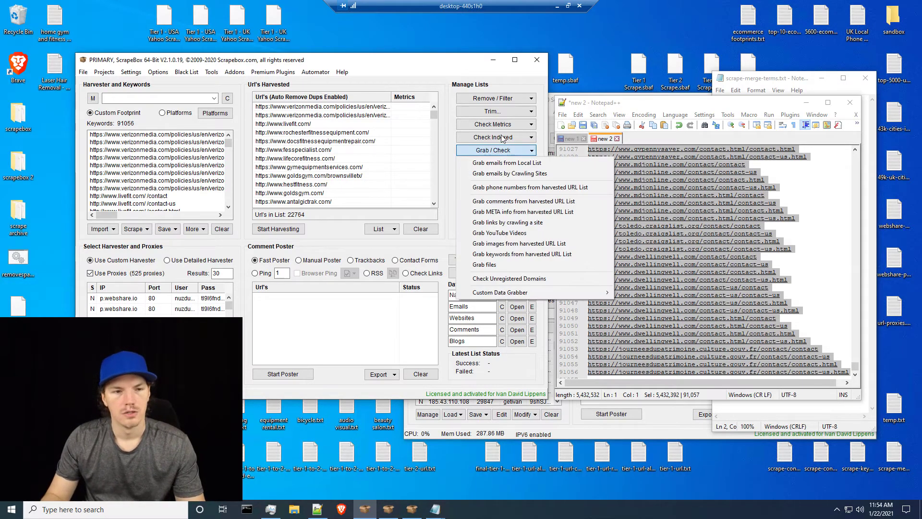
left_click(488, 214)
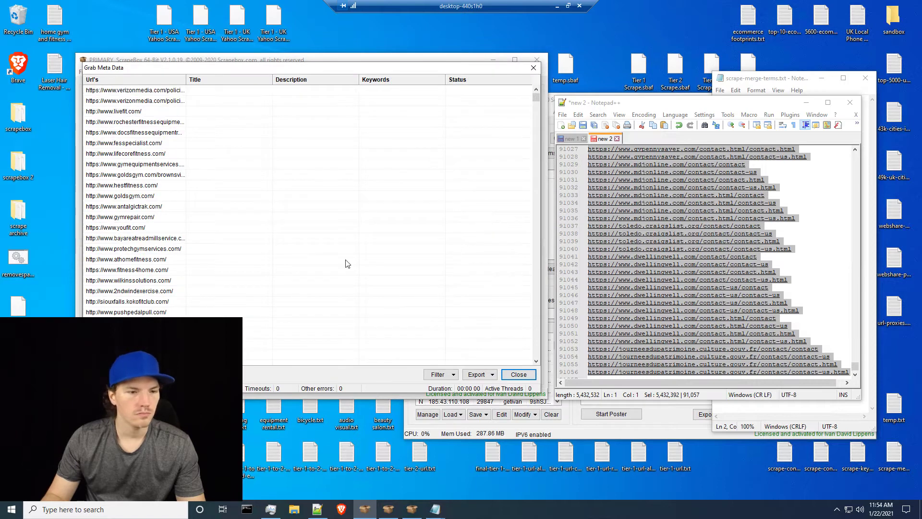
left_click_drag(371, 70, 529, 38)
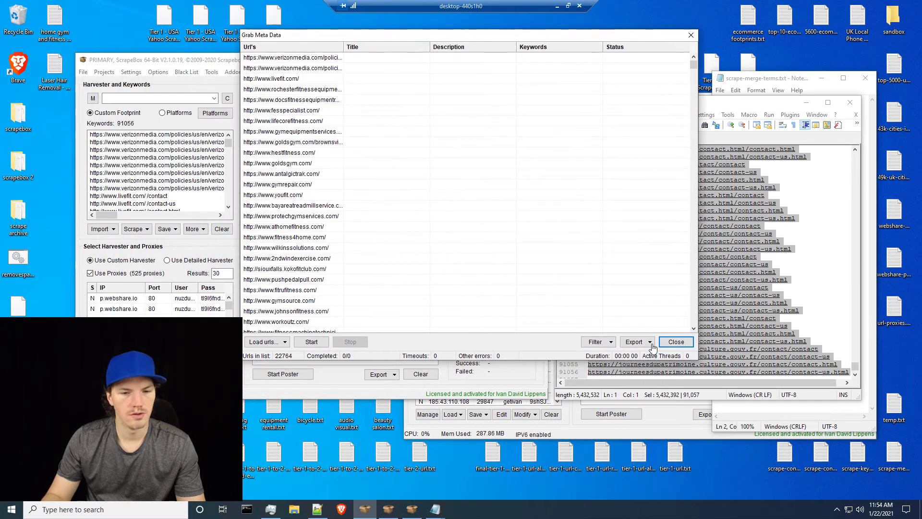
Look through the META info grabber's filter and export options, including CSV export, and close the grabber
left_click(597, 342)
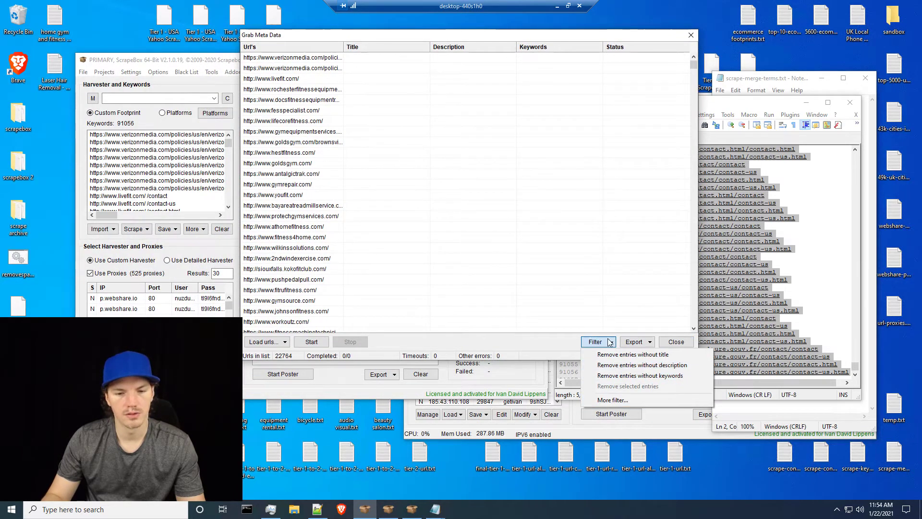
left_click(562, 359)
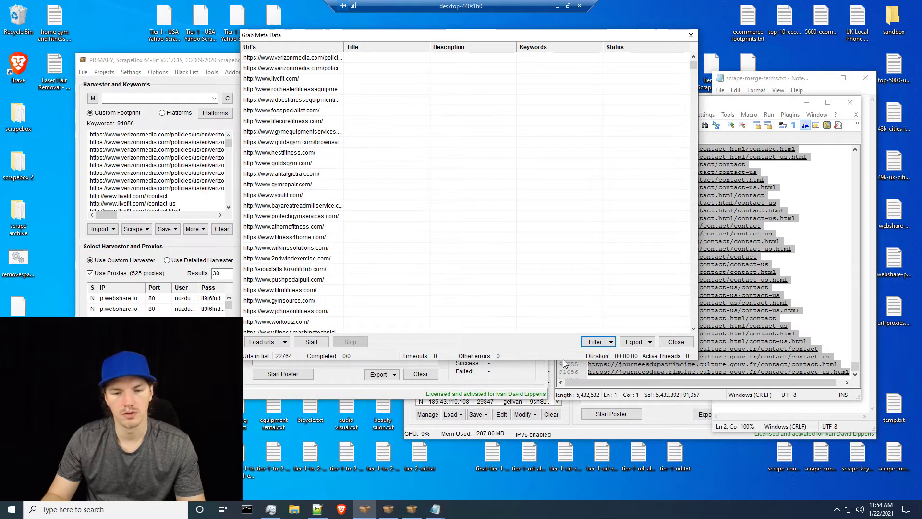
left_click(635, 342)
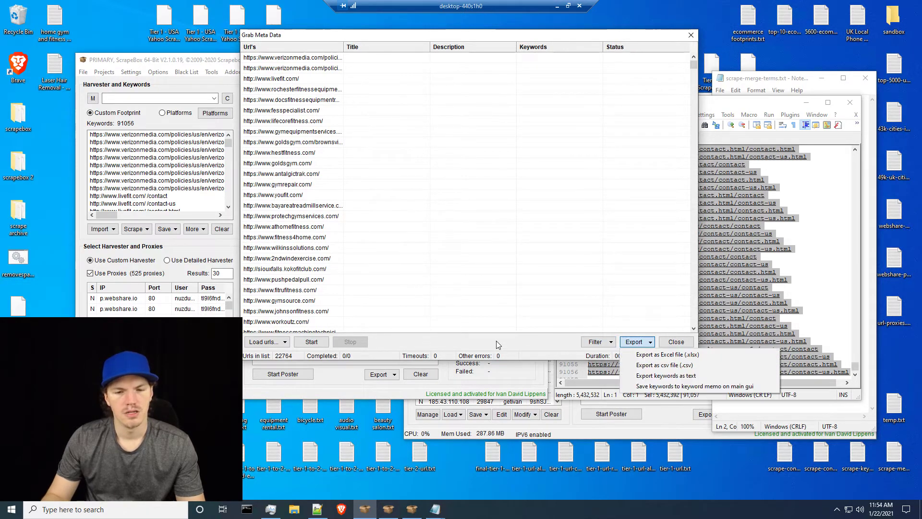
left_click(540, 341)
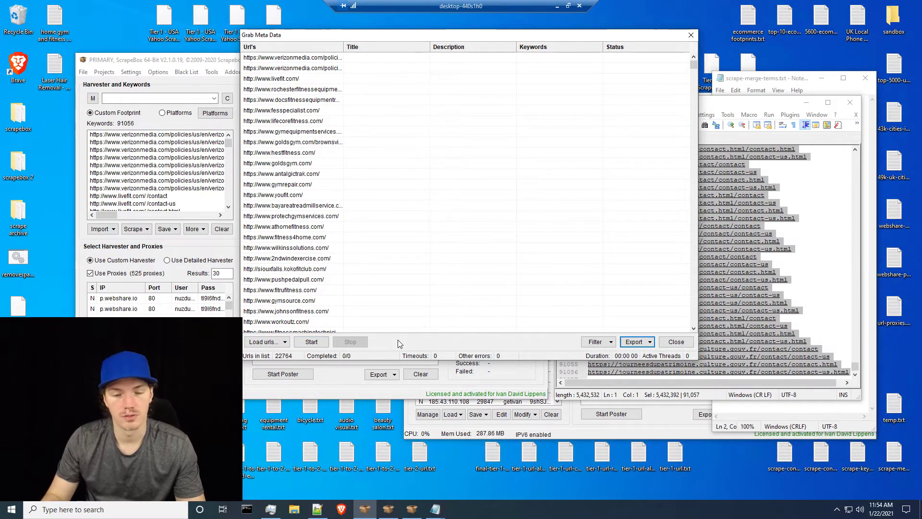
left_click(643, 346)
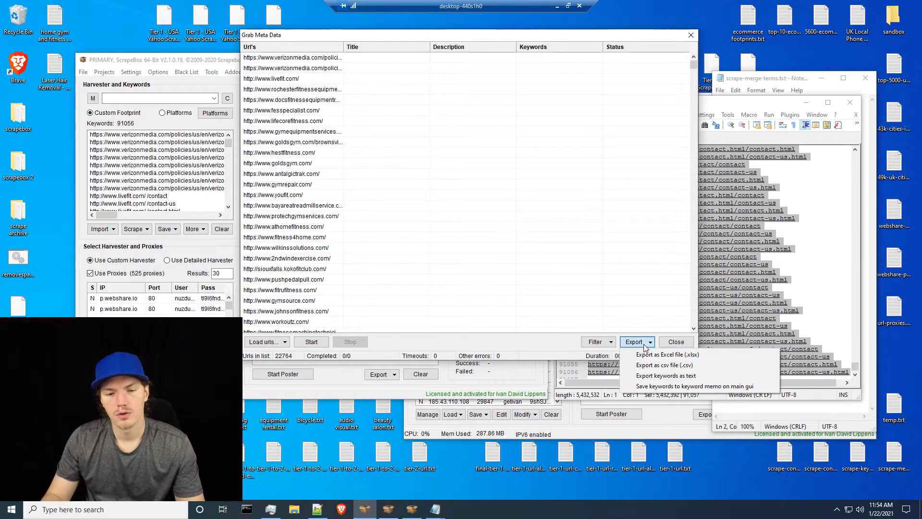
left_click(670, 365)
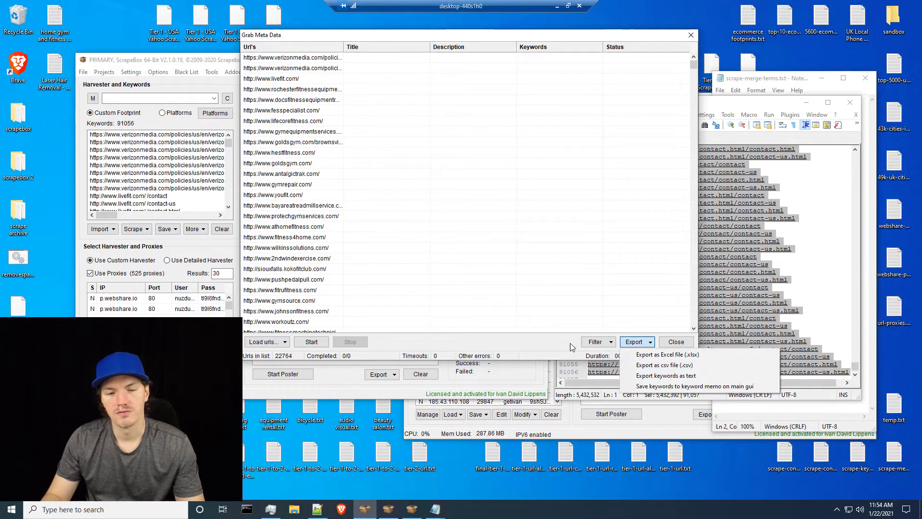
left_click(672, 341)
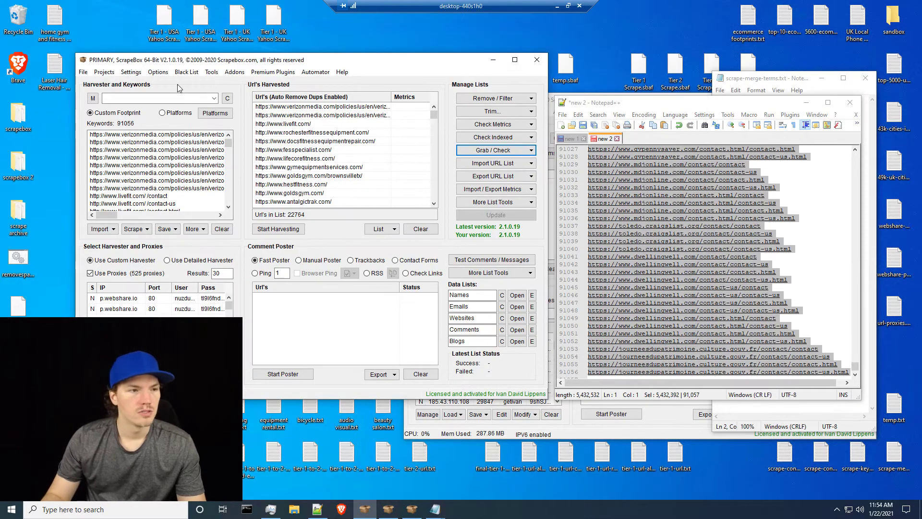
Check the file extension of the home gym meta data file and the File name extensions option in File Explorer
left_click(66, 52)
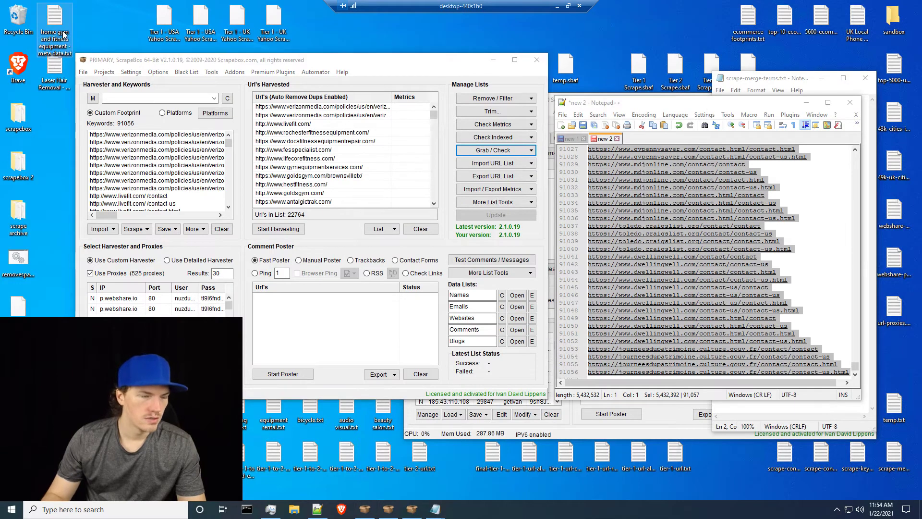
left_click(298, 514)
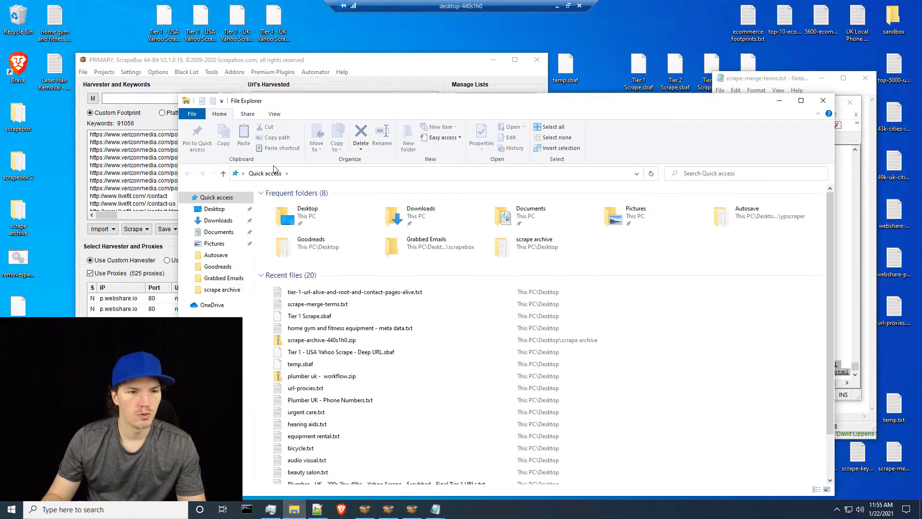
left_click(275, 114)
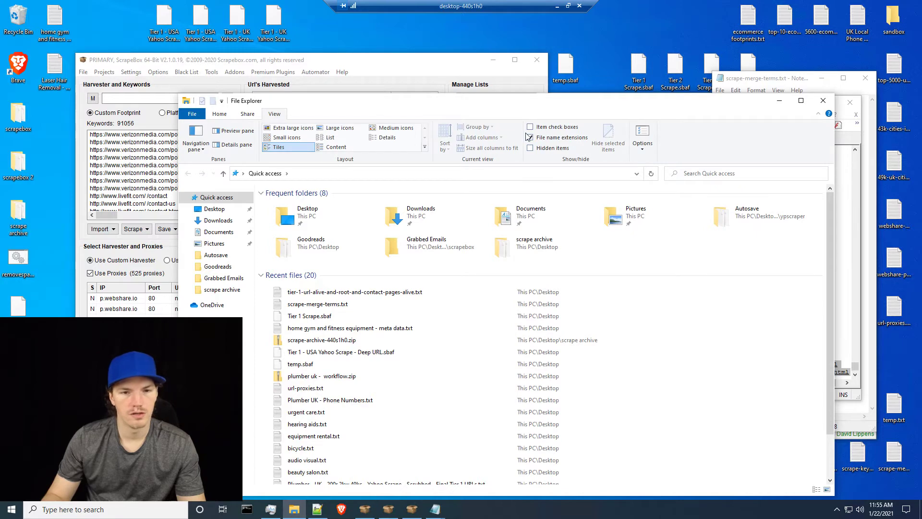
left_click(823, 100)
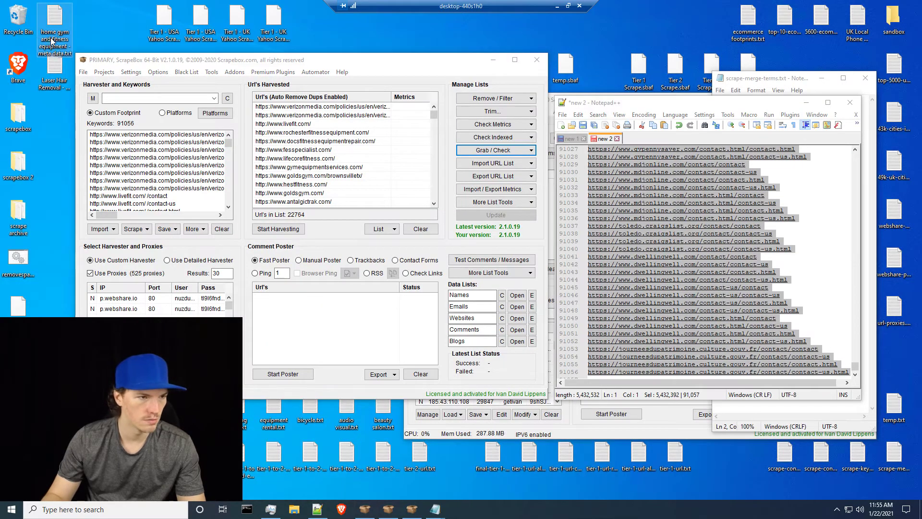
left_click(67, 54)
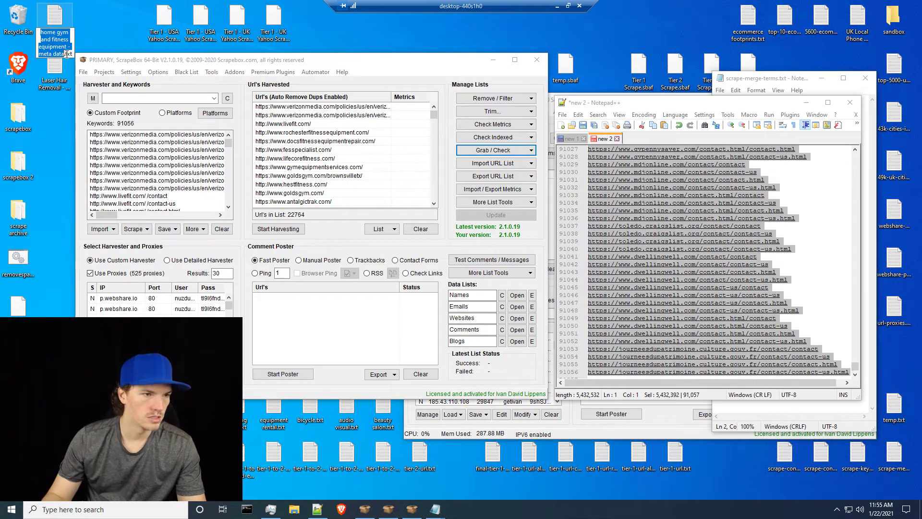
left_click(50, 140)
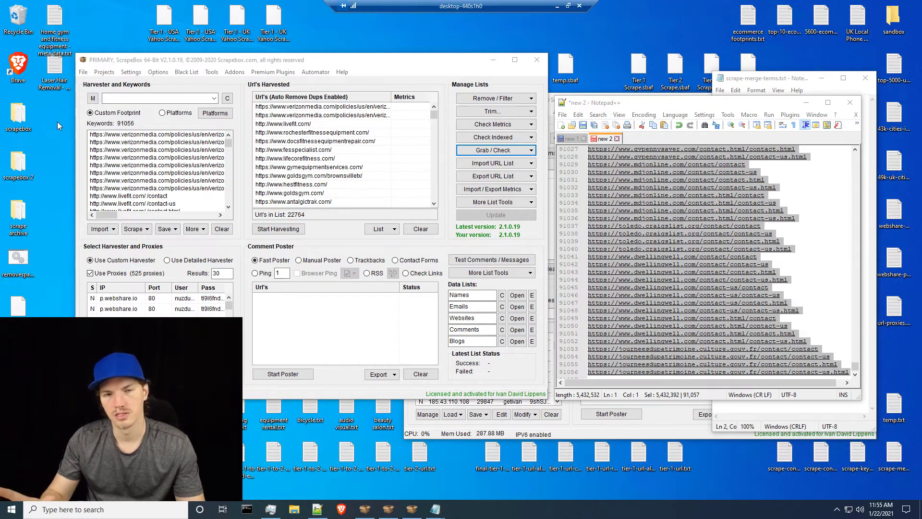
Replace the harvested URLs with the contents of home gym and fitness equipment - meta data.txt from the desktop
left_click(421, 231)
left_click(421, 230)
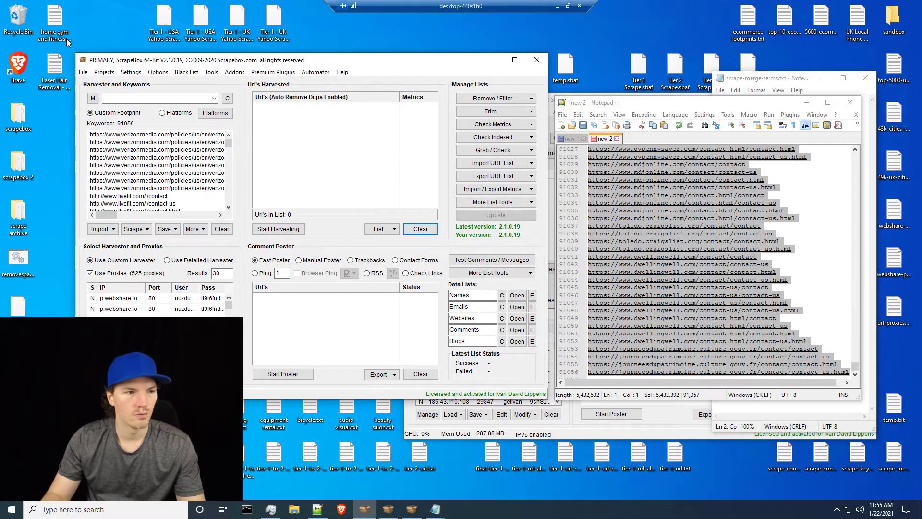
left_click_drag(56, 21, 326, 153)
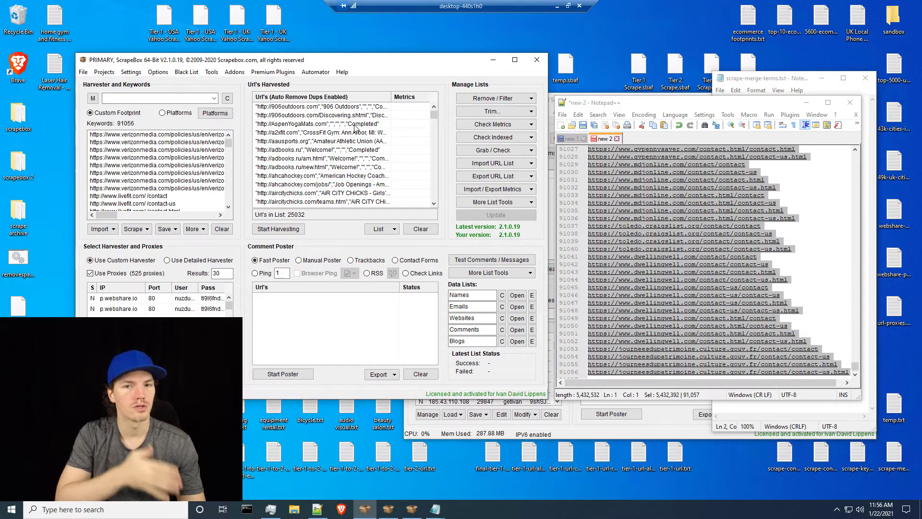
Close both unsaved Notepad++ documents, discarding their changes, so a blank document remains
left_click(617, 139)
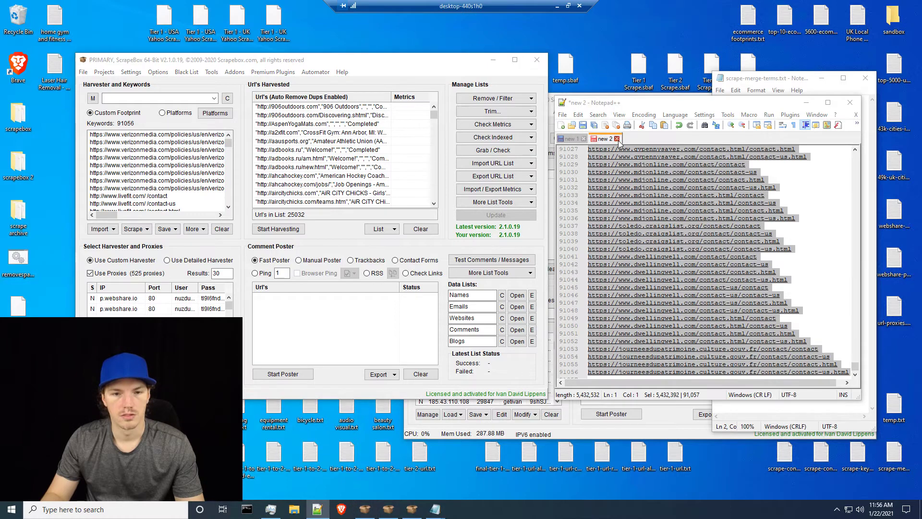
left_click(464, 288)
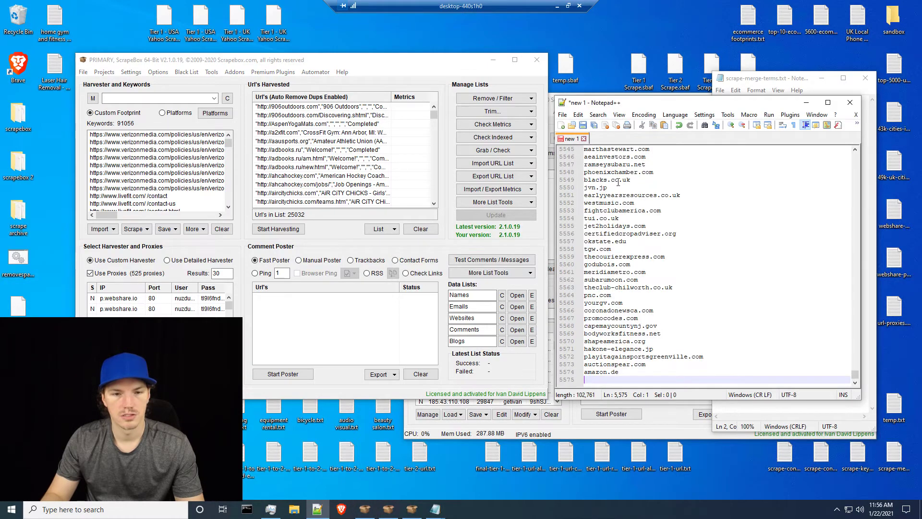
left_click(583, 139)
left_click(459, 288)
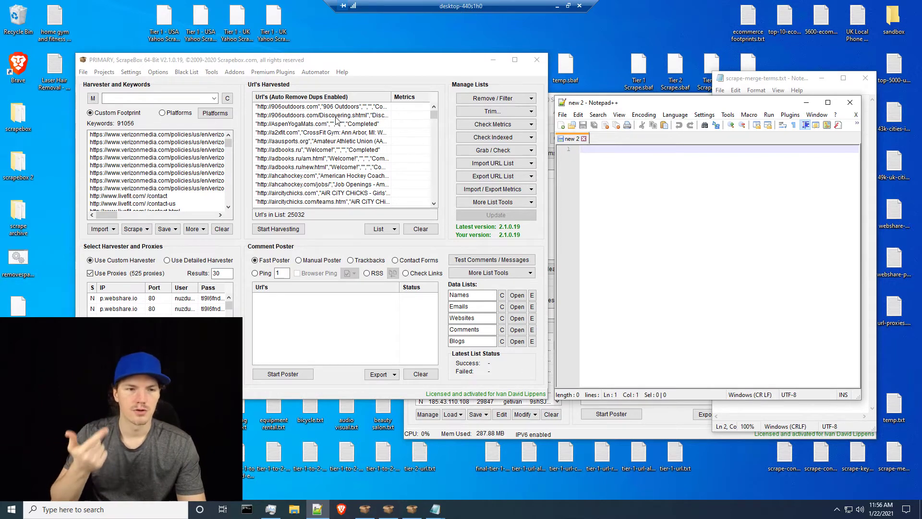
Filter the harvested meta data in ScrapeBox by removing every entry that does not contain "gym"
left_click(449, 138)
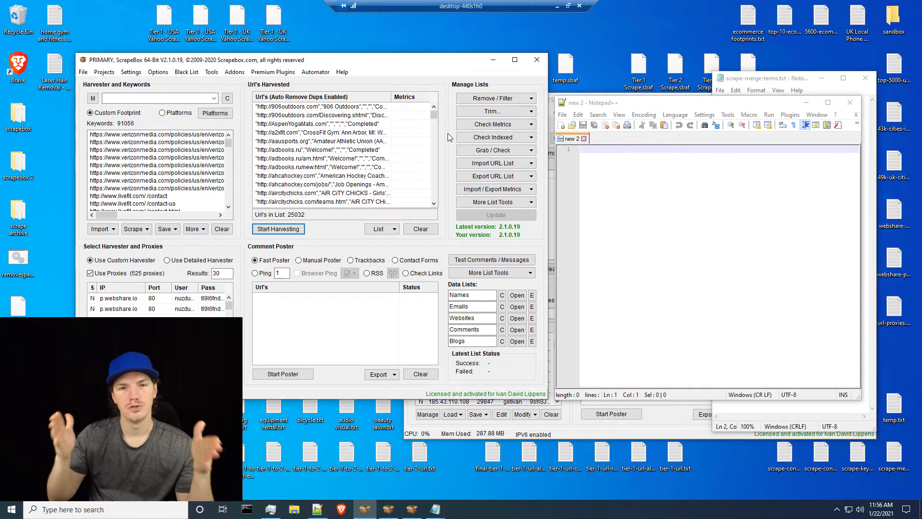
left_click(485, 100)
left_click(494, 188)
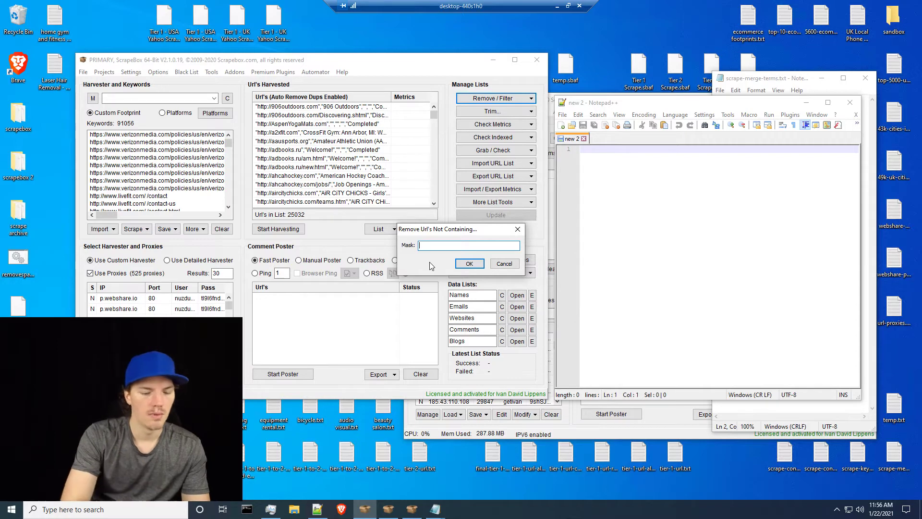
type("gym")
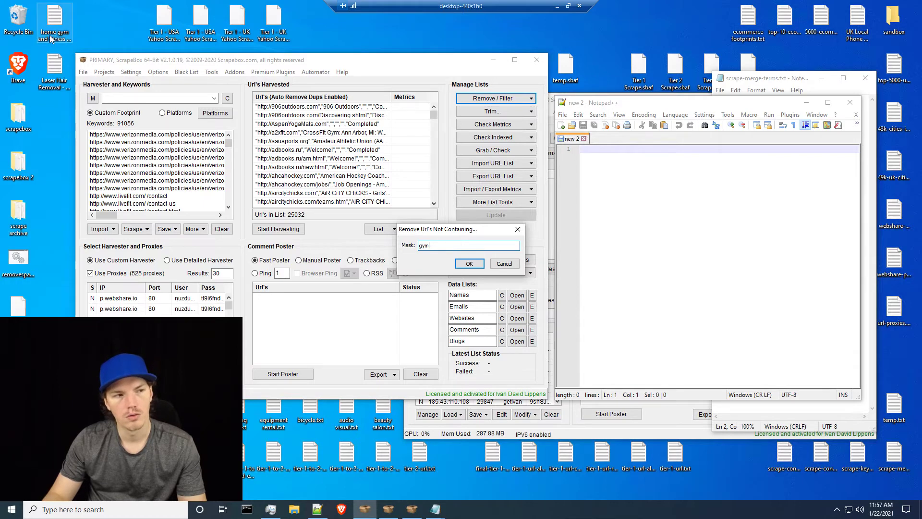
left_click(469, 264)
Copy all filtered gym entries from the harvested list and paste them into the blank Notepad++ document
left_click(379, 228)
left_click(335, 178)
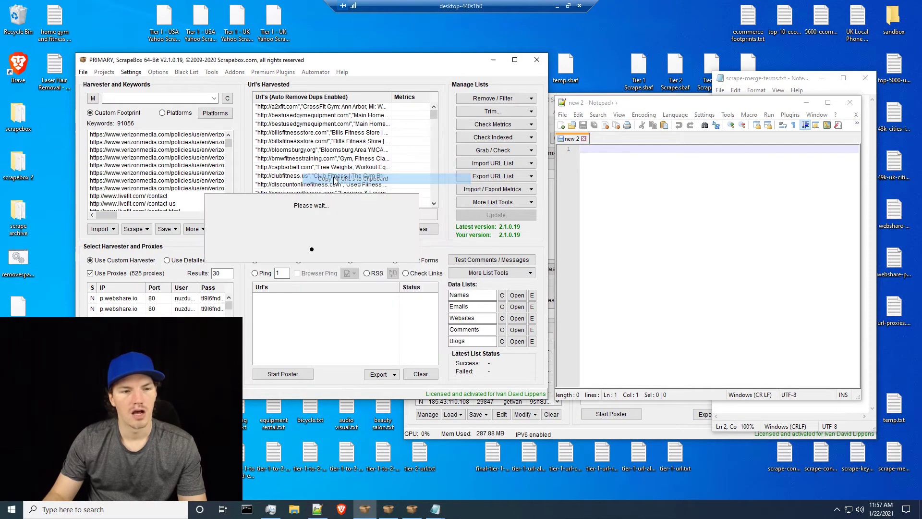
left_click(675, 312)
key("ctrl+v")
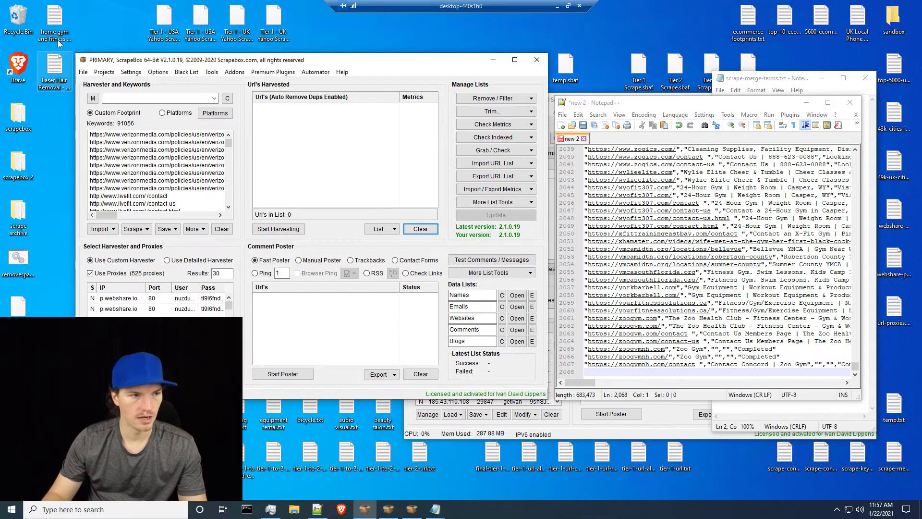
Load the home gym meta data file into the harvested list again and remove every entry not containing "fitness"
left_click_drag(55, 28, 350, 151)
left_click(486, 100)
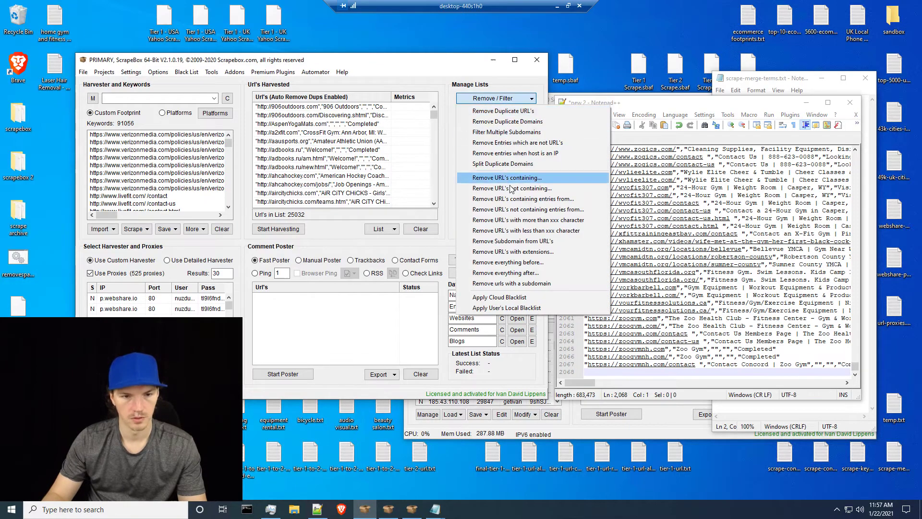
left_click(507, 187)
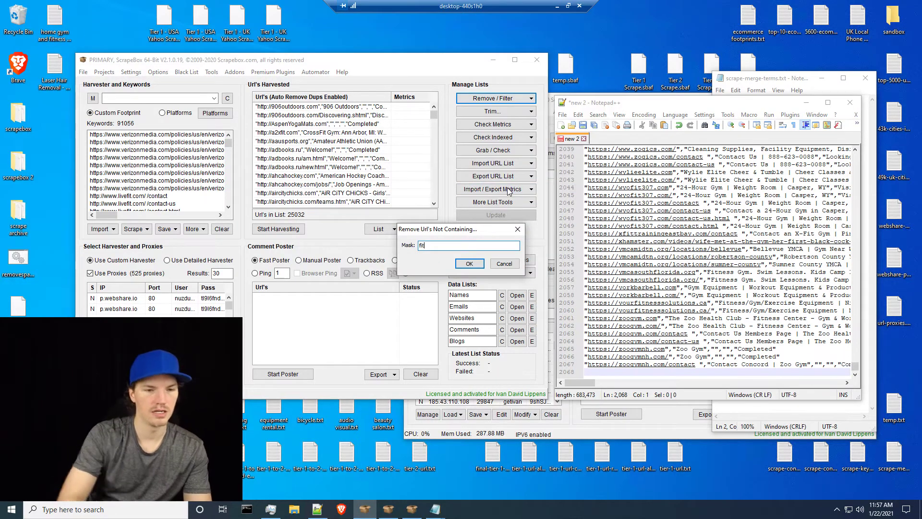
type("fitness")
left_click(469, 263)
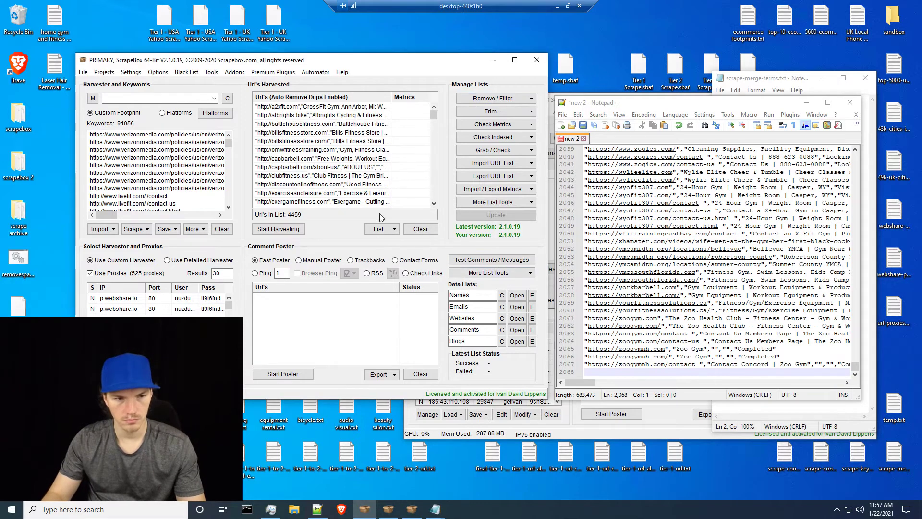
Copy the filtered fitness entries and append them below the gym entries in the Notepad++ document
right_click(335, 162)
left_click(372, 200)
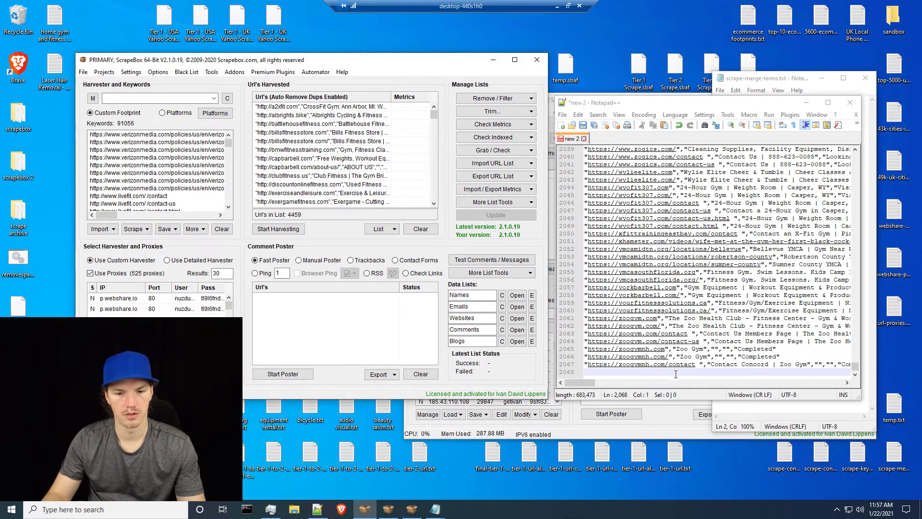
key("ctrl+v")
Load the home gym meta data into the emptied harvested list again and remove every entry not containing "equip"
left_click(413, 229)
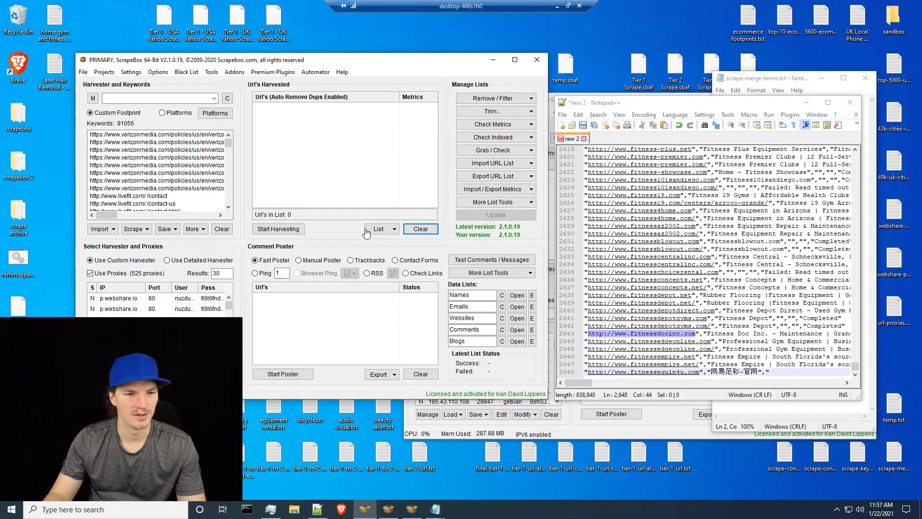
key("ctrl+v")
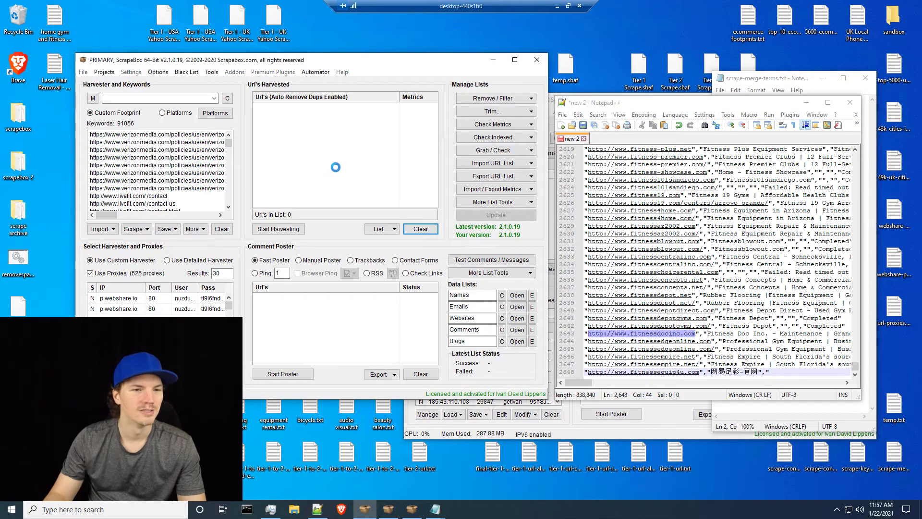
left_click(497, 99)
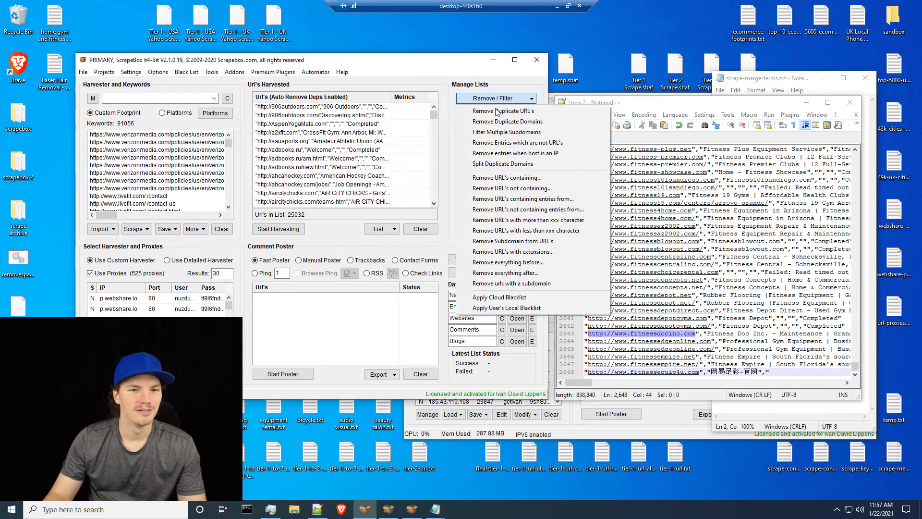
left_click(505, 189)
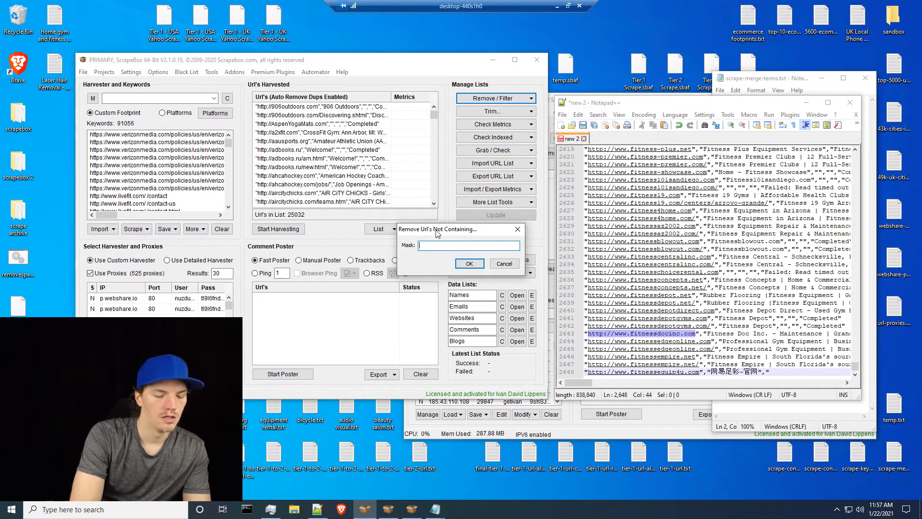
type("equip")
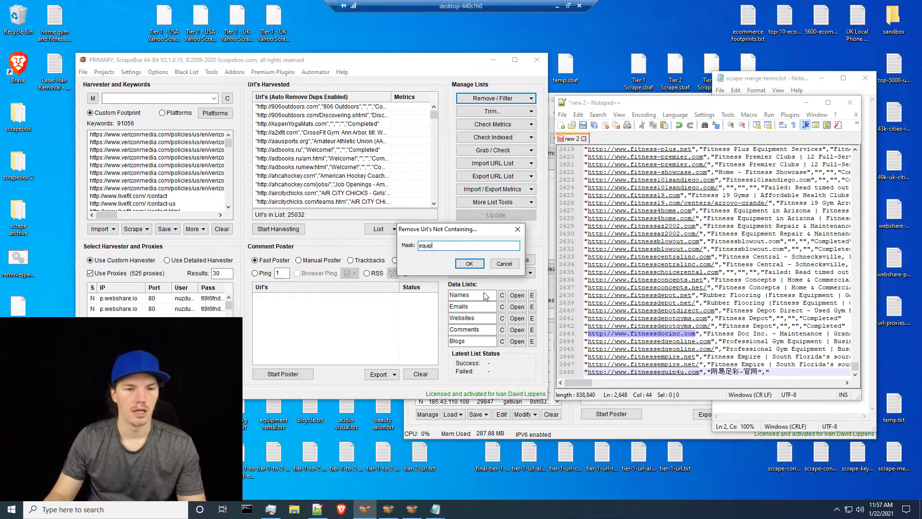
left_click(467, 264)
left_click(466, 272)
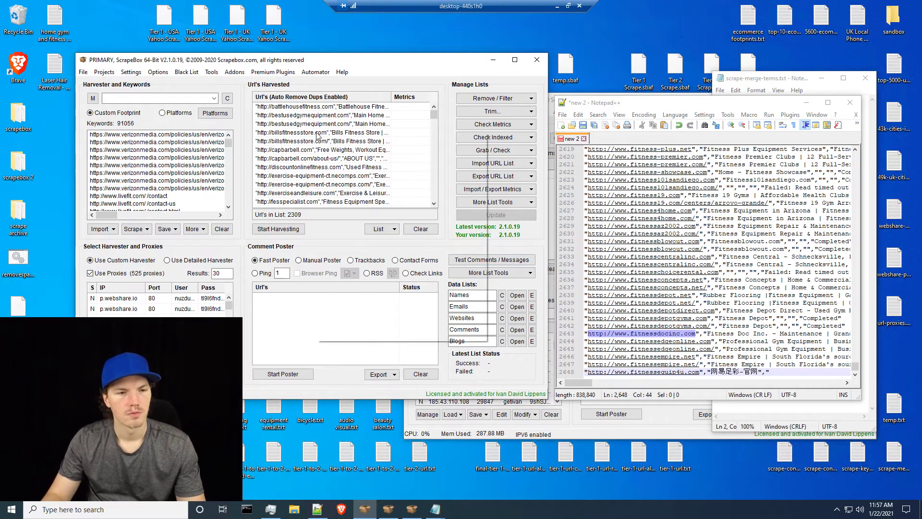
Copy the filtered "equip" entries and append them below the fitness entries in the Notepad++ document
left_click(472, 169)
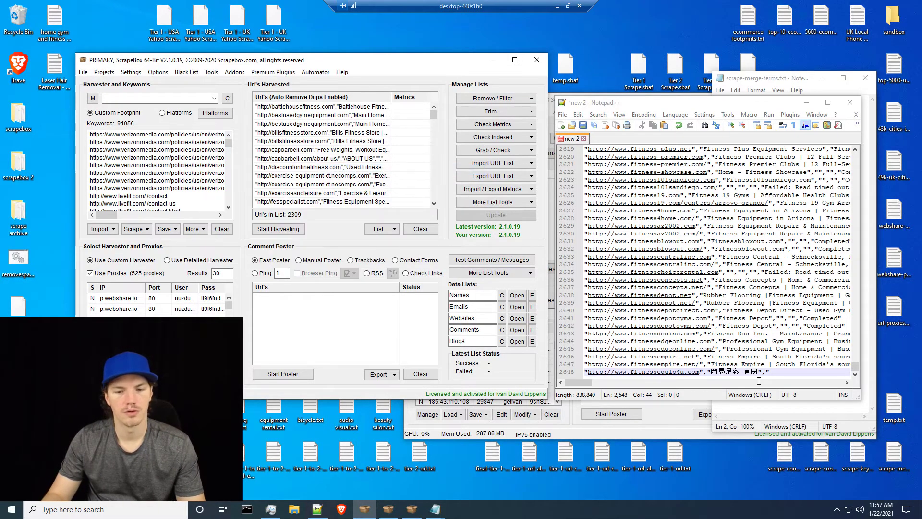
left_click(802, 373)
key("Return")
key("ctrl+v")
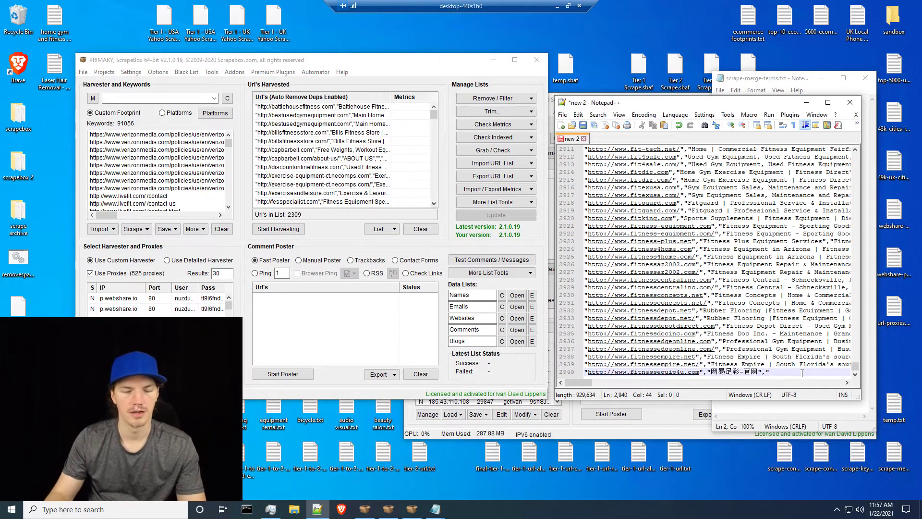
Replace the ScrapeBox harvested list with the full combined gym, fitness and equipment list from the Notepad++ document
left_click(434, 231)
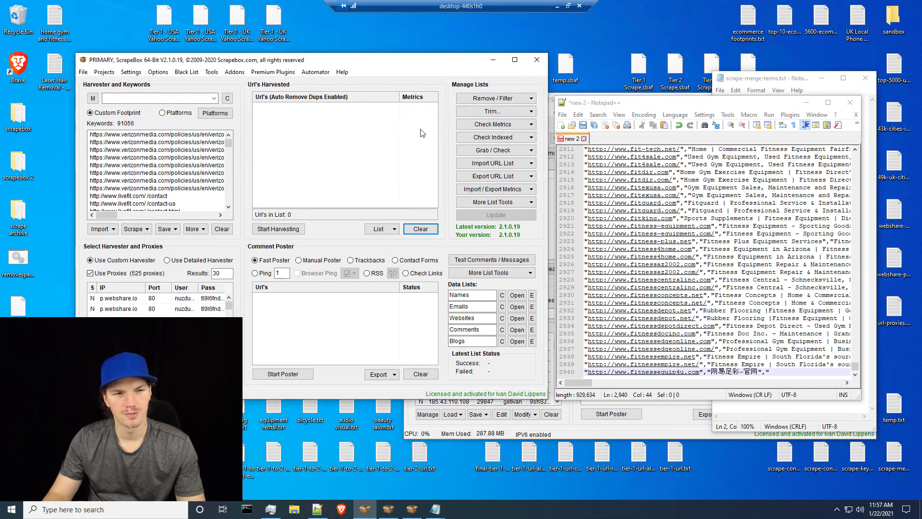
left_click(776, 260)
key("ctrl+a")
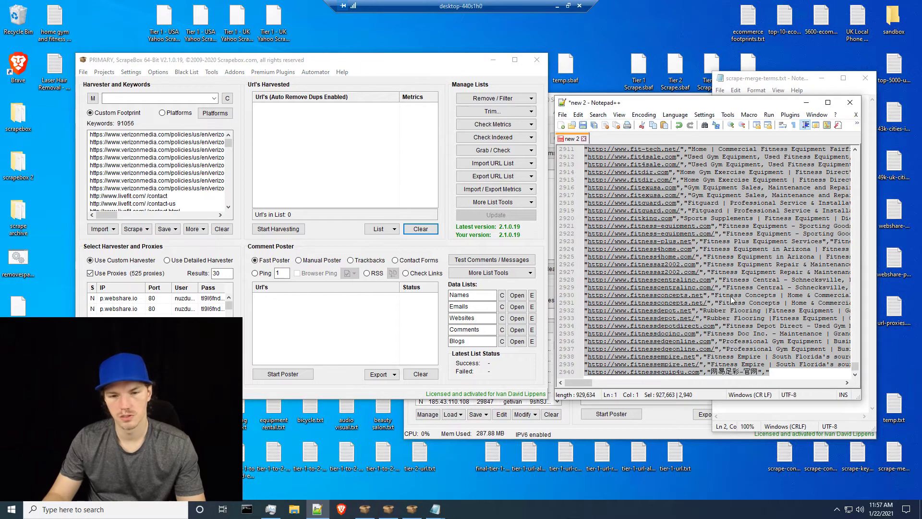
right_click(341, 123)
left_click(385, 144)
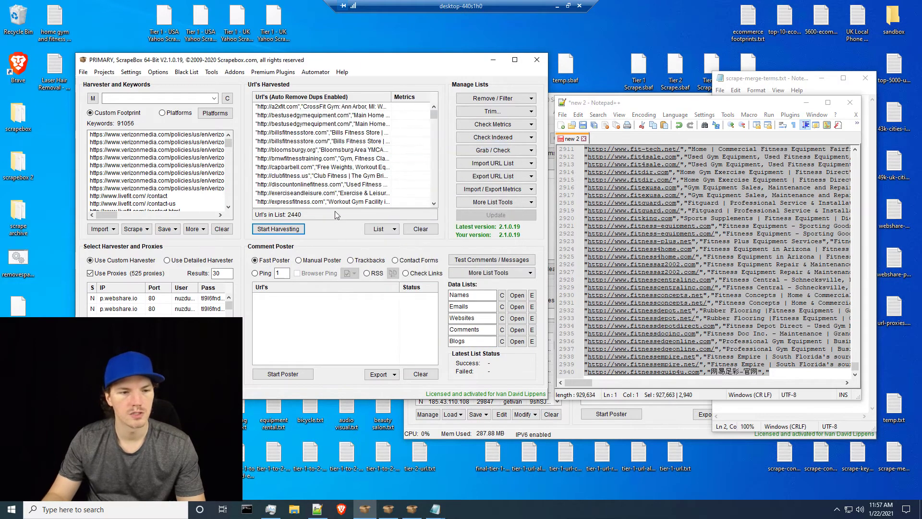
Remove the duplicate URLs from the combined harvested list
left_click(495, 98)
left_click(490, 112)
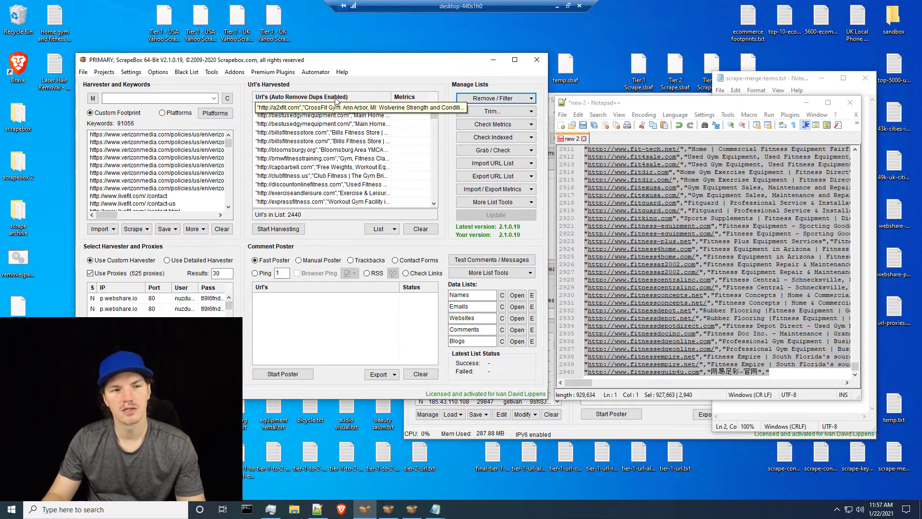
left_click(471, 99)
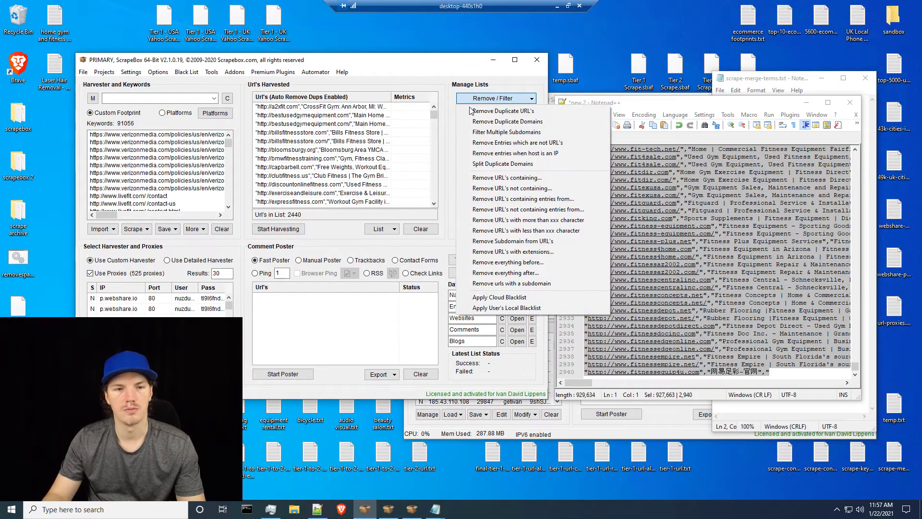
left_click(493, 111)
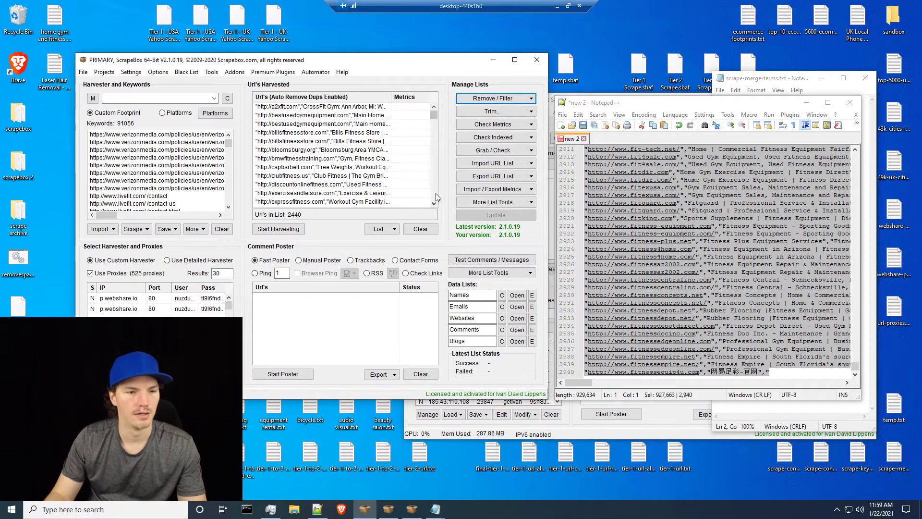
Strip the meta data from the harvested entries by removing everything after the value ", (quotation mark and comma)
right_click(327, 160)
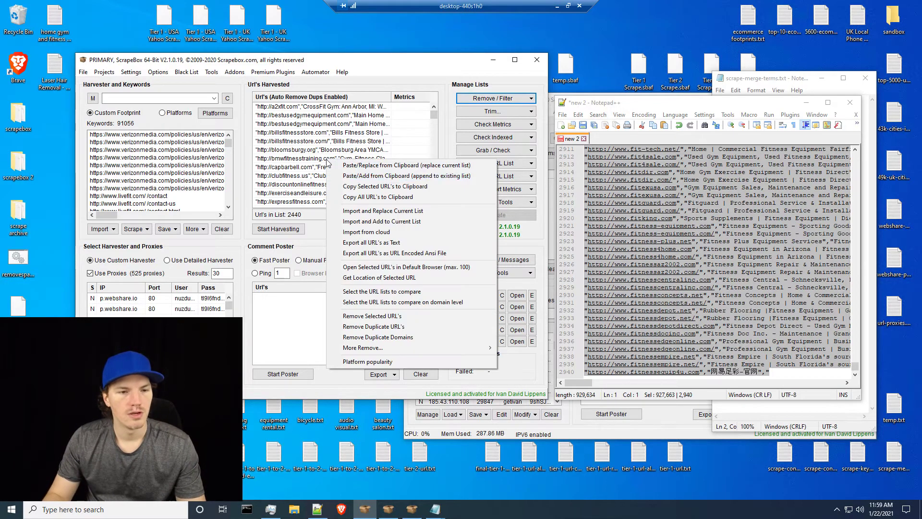
scroll(423, 148, "down", 4)
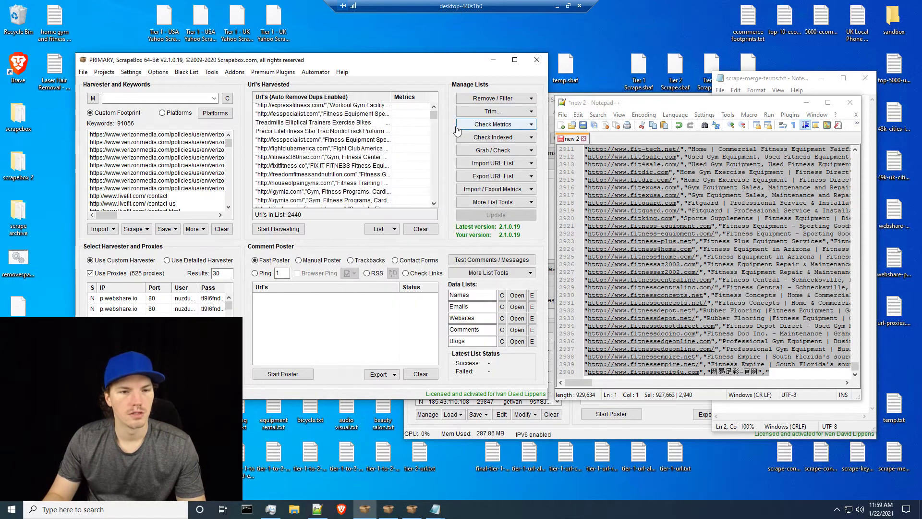
left_click(494, 98)
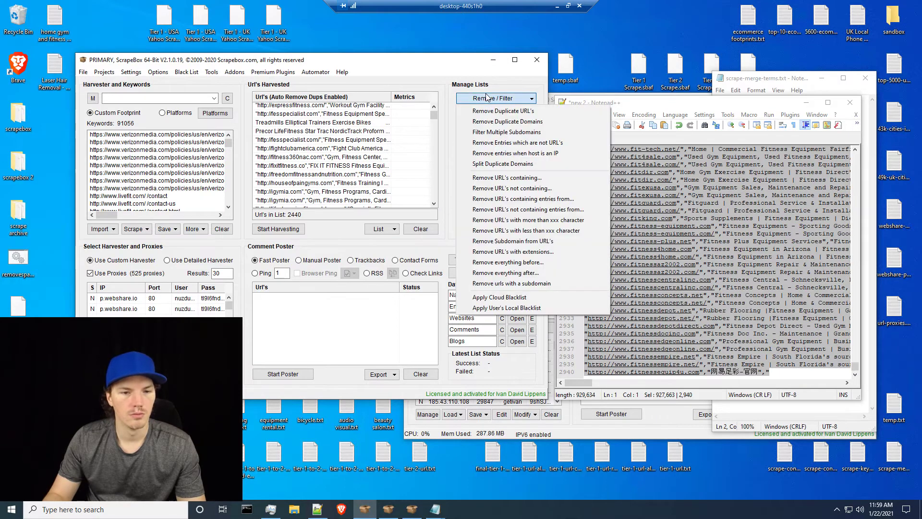
left_click(503, 272)
type("\",")
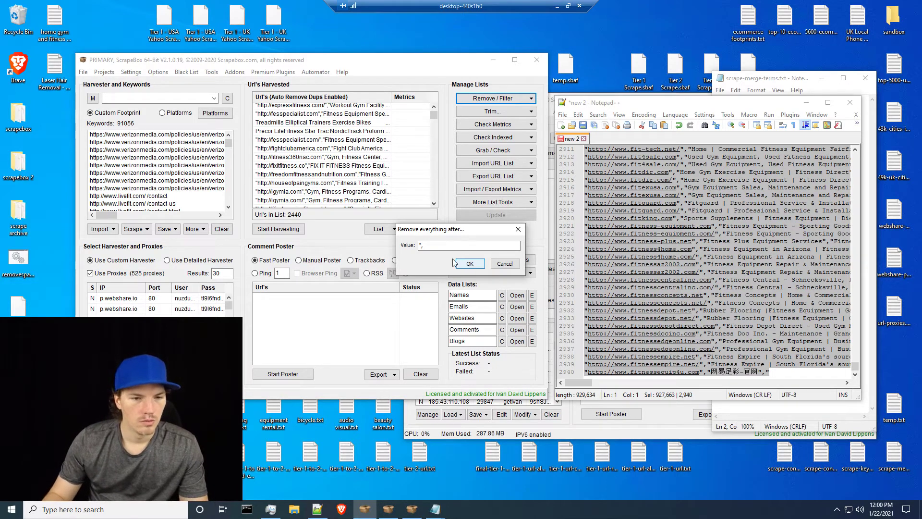
left_click(469, 264)
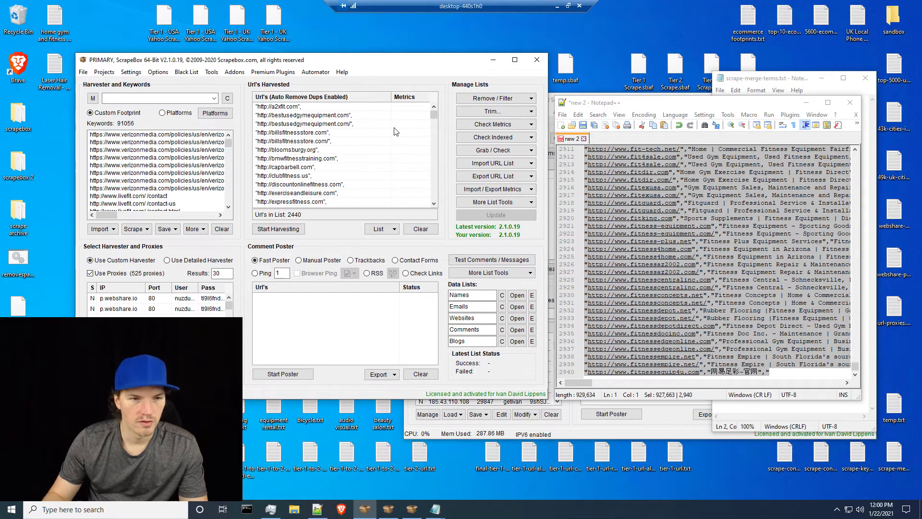
Copy all trimmed URLs from the harvested list and paste them into a new blank Notepad++ document
right_click(328, 159)
left_click(370, 199)
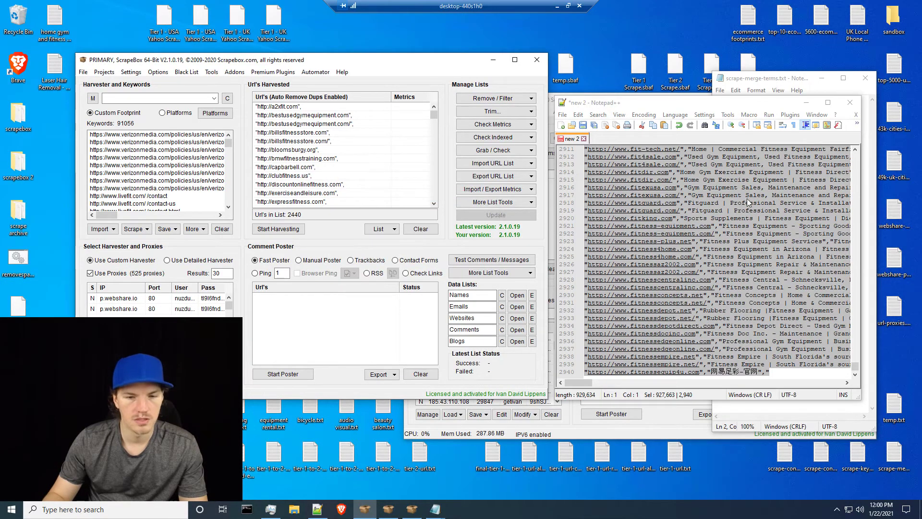
double_click(592, 138)
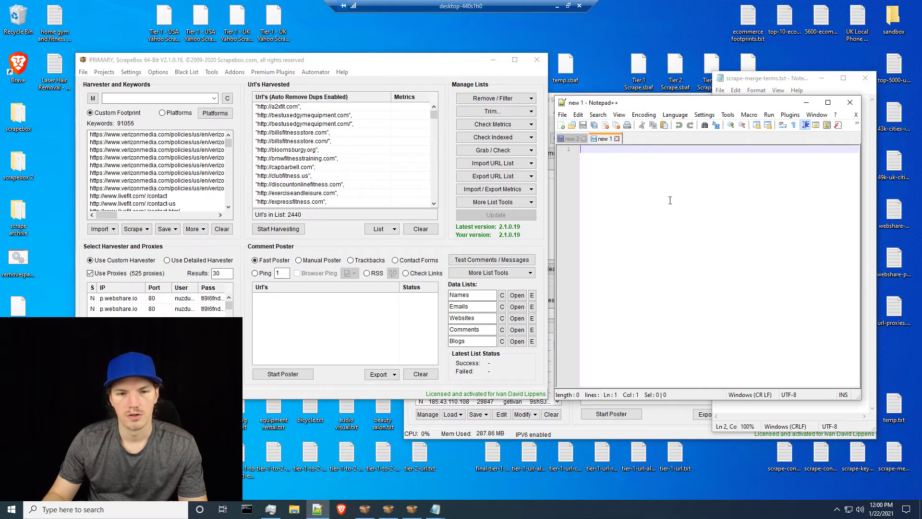
key("ctrl+v")
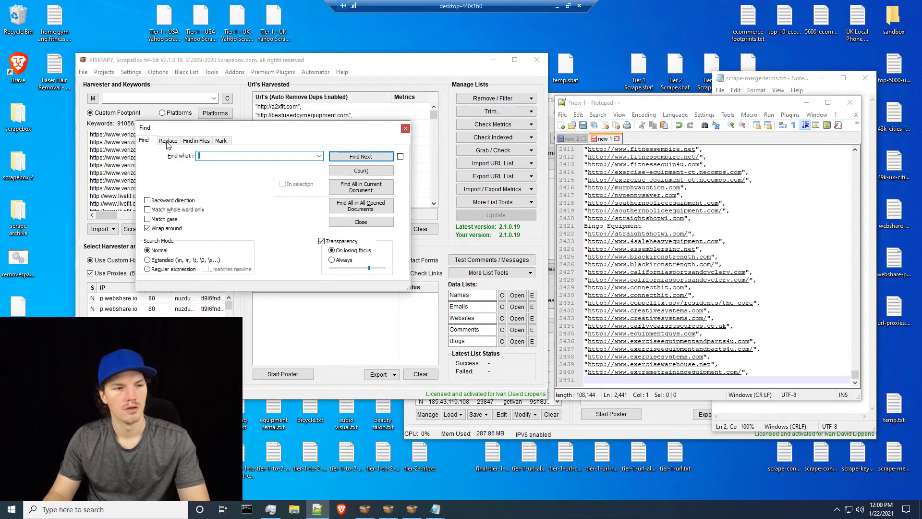
Replace all quotation marks and all commas in the pasted URL list with nothing
key("ctrl+h")
left_click(247, 171)
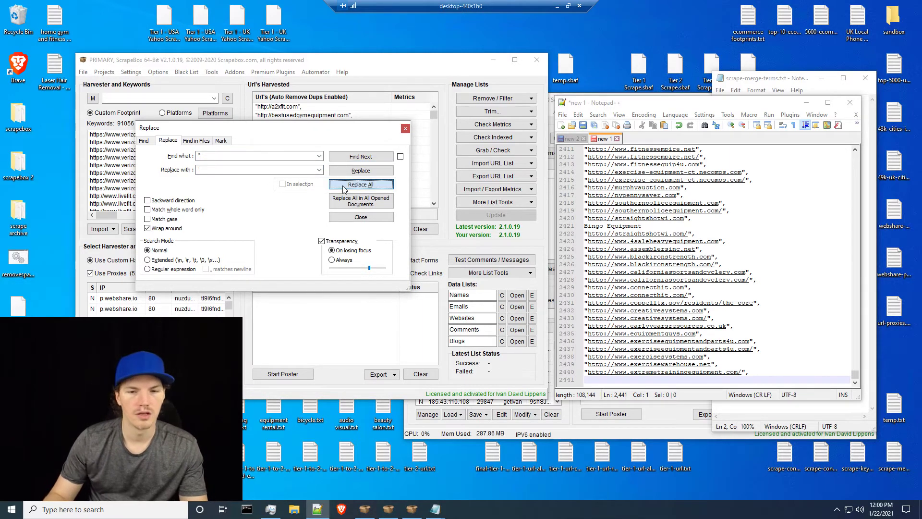
left_click(360, 184)
double_click(213, 156)
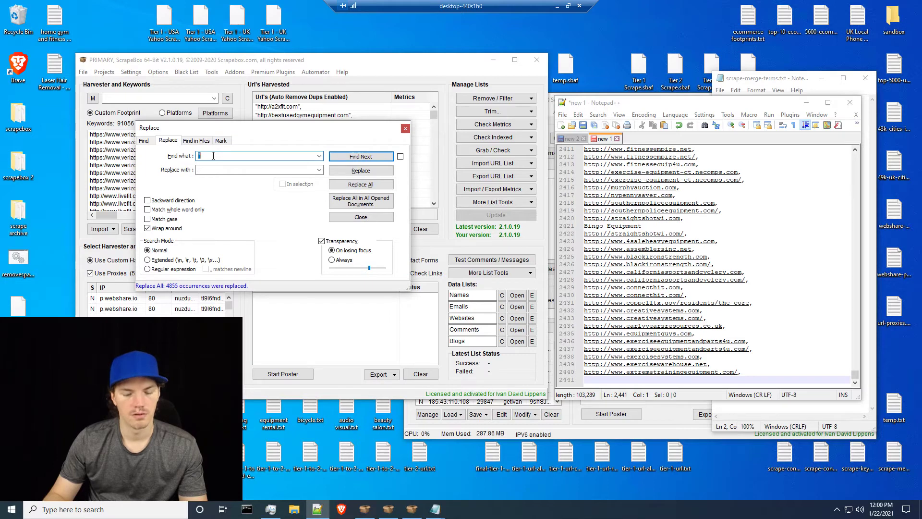
type(",")
left_click(360, 185)
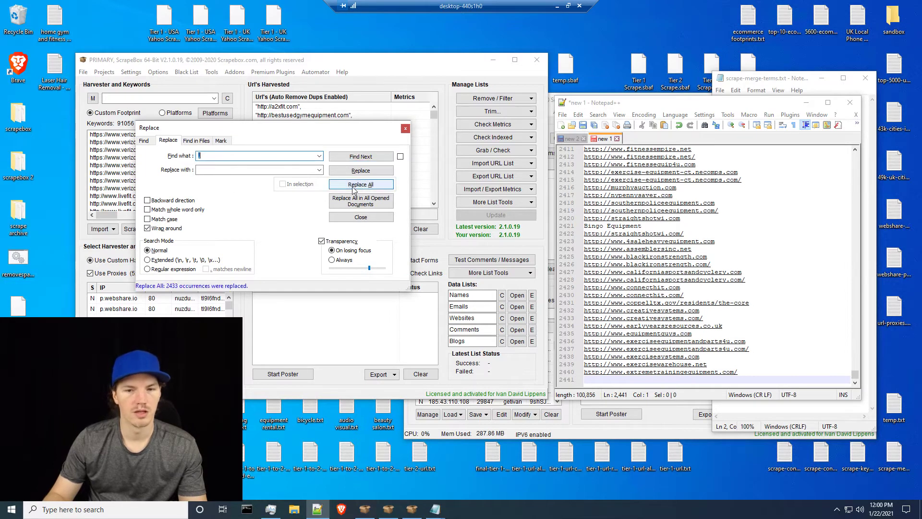
left_click(360, 217)
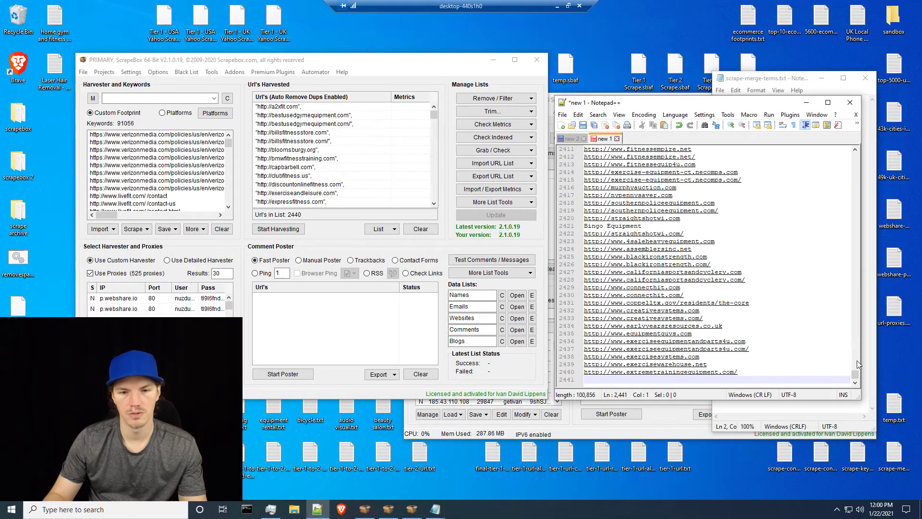
Count the occurrences of "contact" in the cleaned URL list
left_click_drag(854, 377, 847, 145)
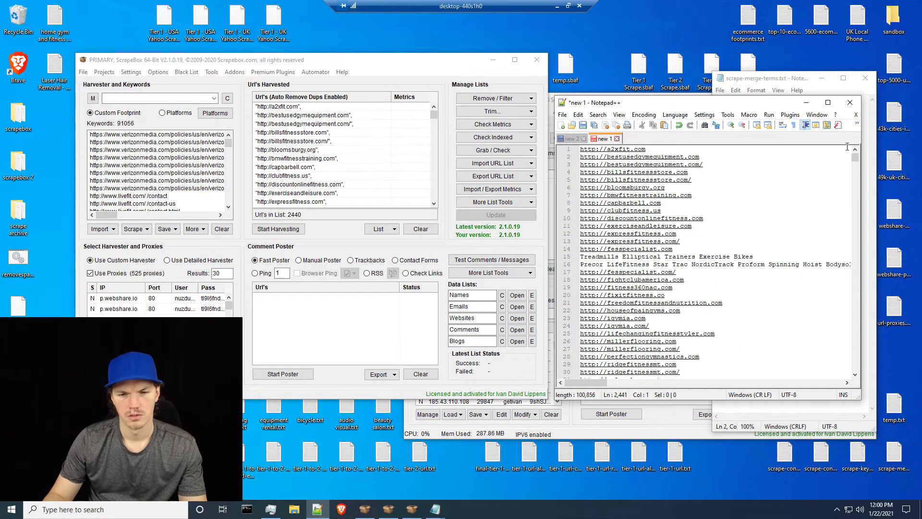
key("ctrl+f")
type("contact")
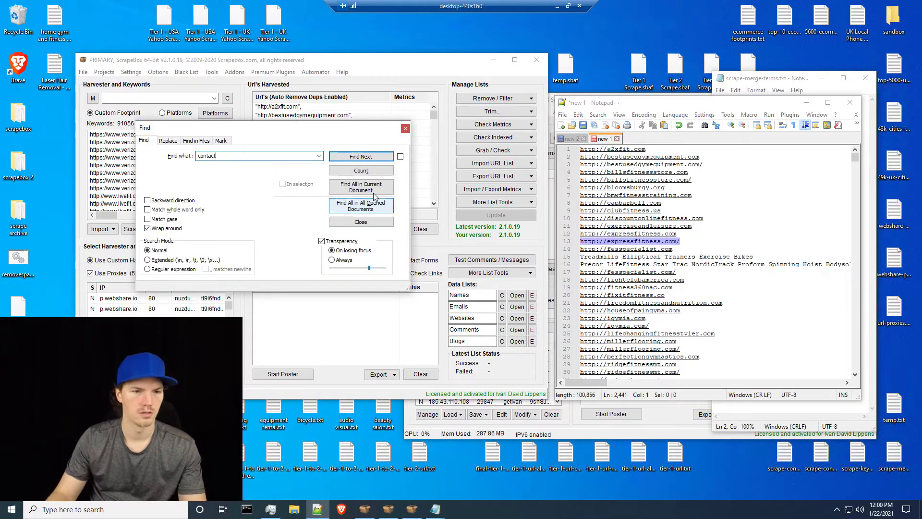
left_click(362, 171)
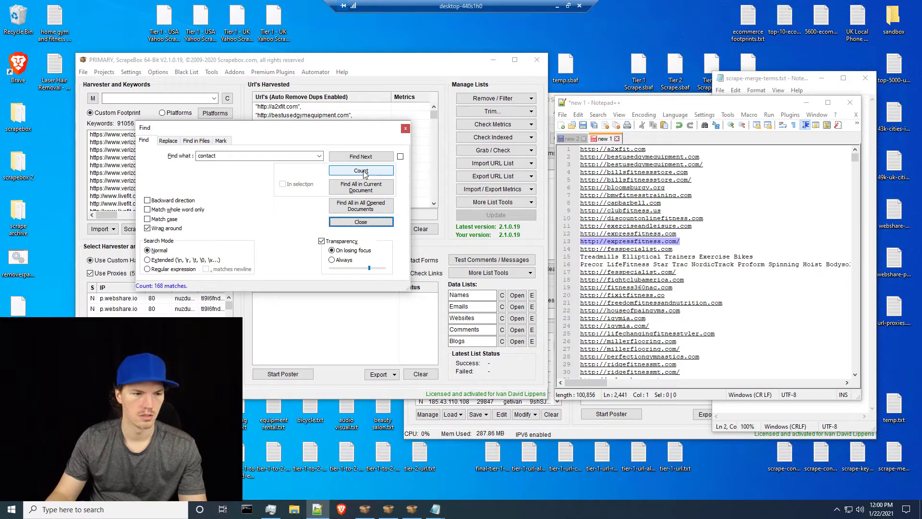
left_click(361, 221)
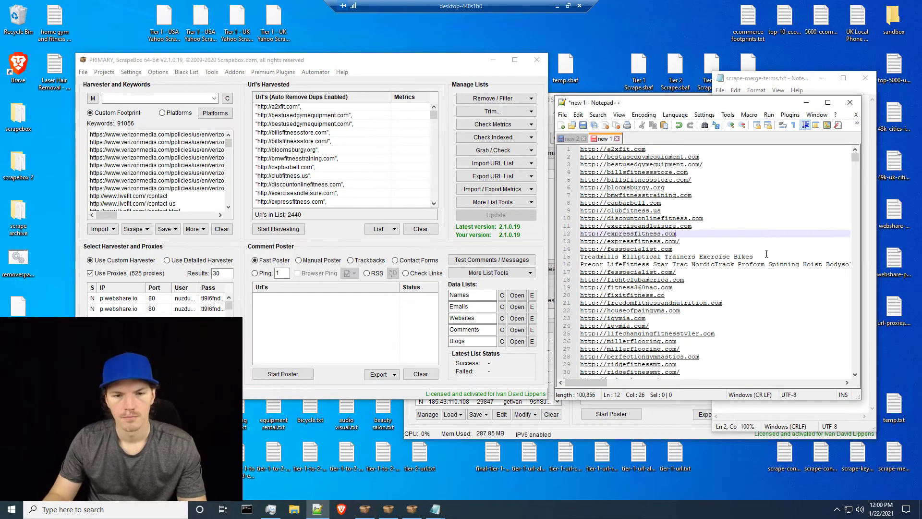
Select the entire cleaned URL list and look through its entries from the end back to the first line
key("ctrl+a")
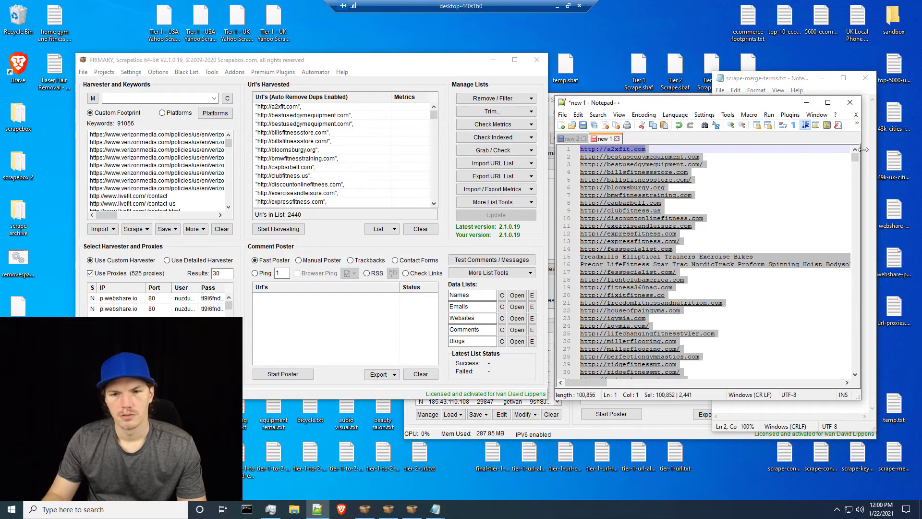
left_click_drag(855, 156, 847, 385)
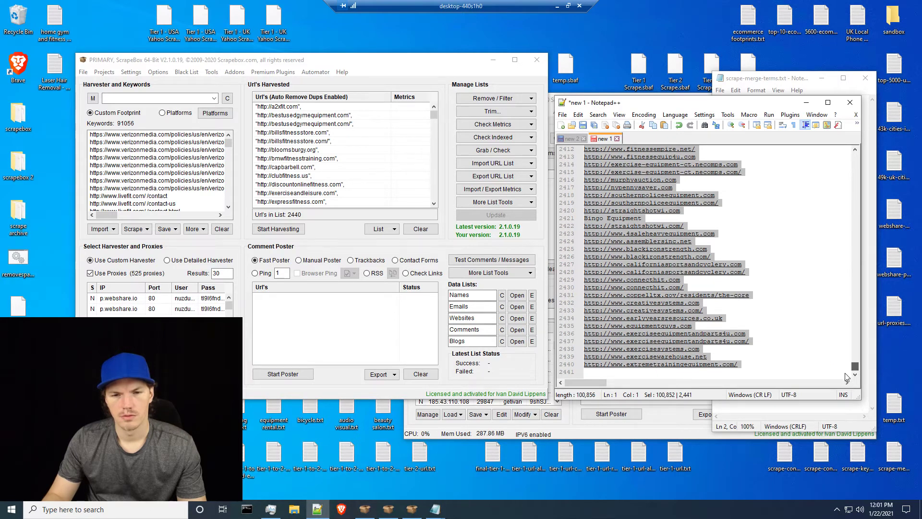
scroll(845, 375, "up", 20)
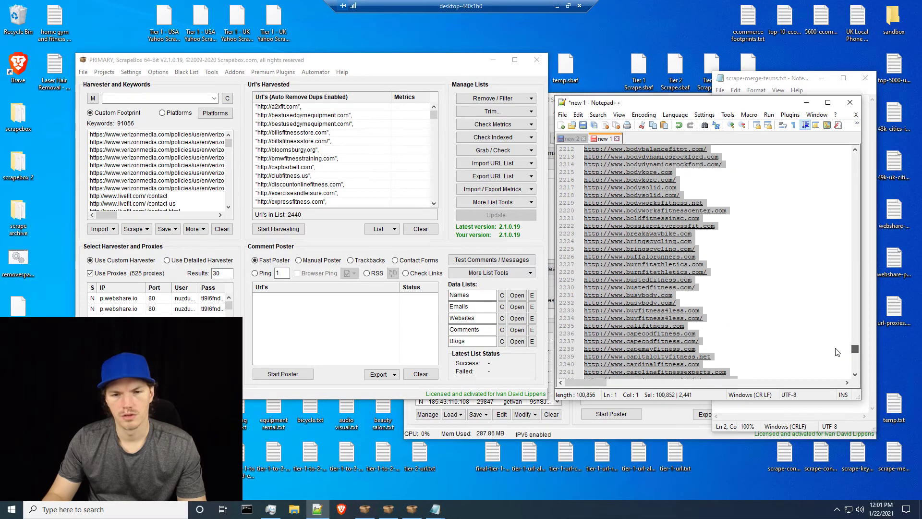
scroll(836, 349, "up", 20)
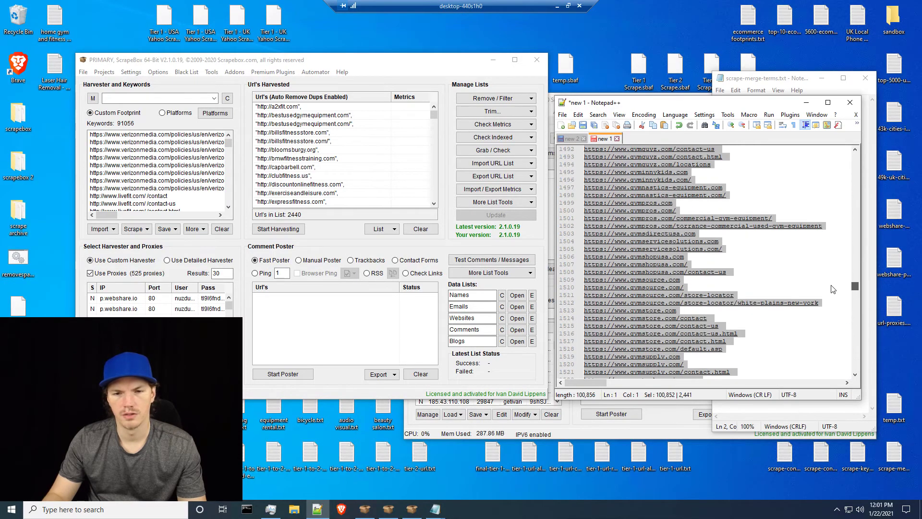
scroll(833, 286, "up", 2)
left_click_drag(855, 282, 850, 151)
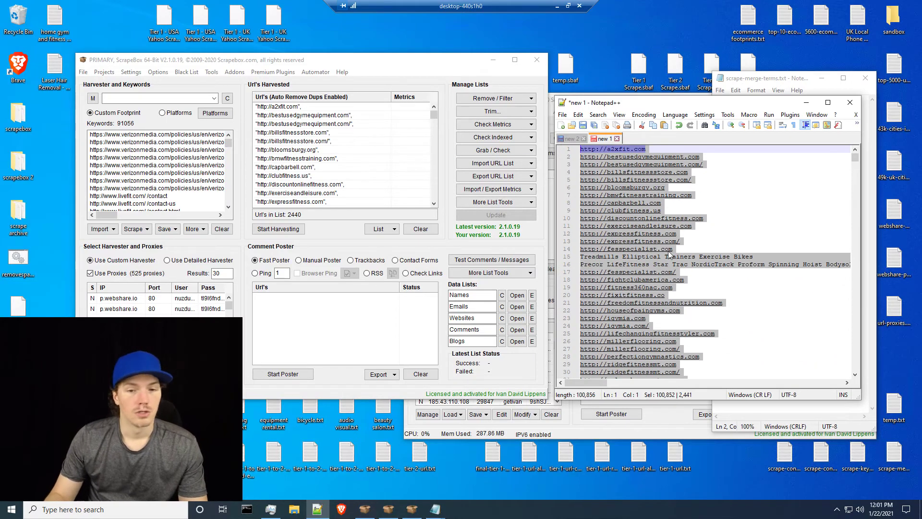
Replace the harvested list in ScrapeBox with the cleaned URL list copied from Notepad++
left_click(360, 95)
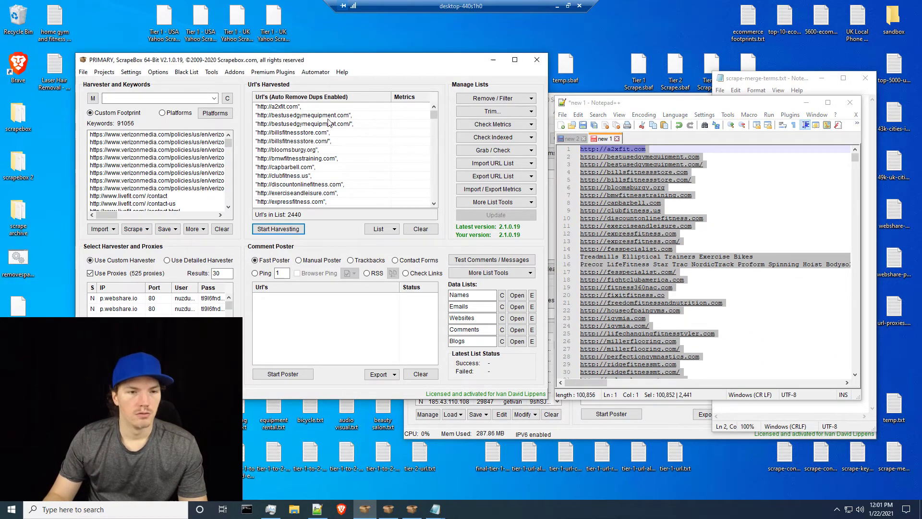
right_click(331, 123)
left_click(361, 127)
Remove duplicate URLs and all entries that are not URLs from the harvested list
left_click(511, 98)
left_click(510, 110)
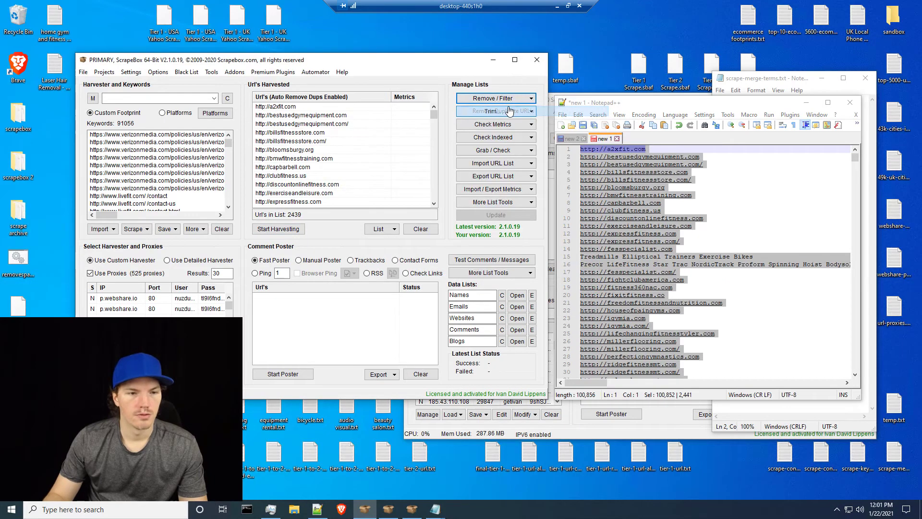
left_click(495, 98)
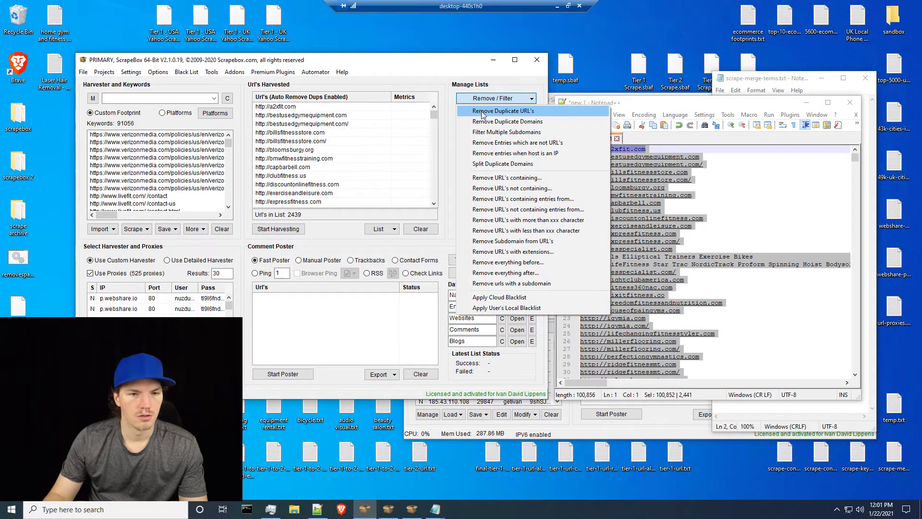
left_click(500, 144)
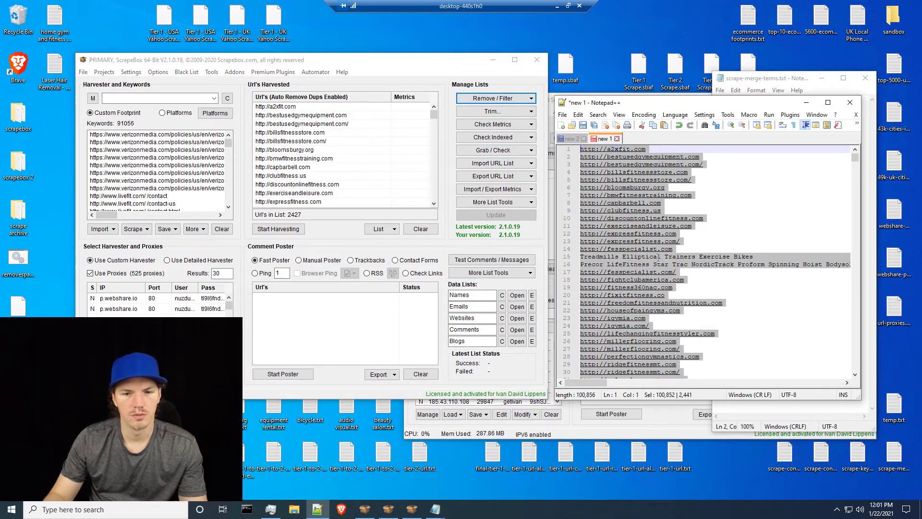
Highlight the leftover non-URL text on lines 15 and 16 of the Notepad++ list to inspect it
left_click_drag(709, 264, 576, 249)
left_click_drag(652, 264, 580, 256)
left_click(450, 197)
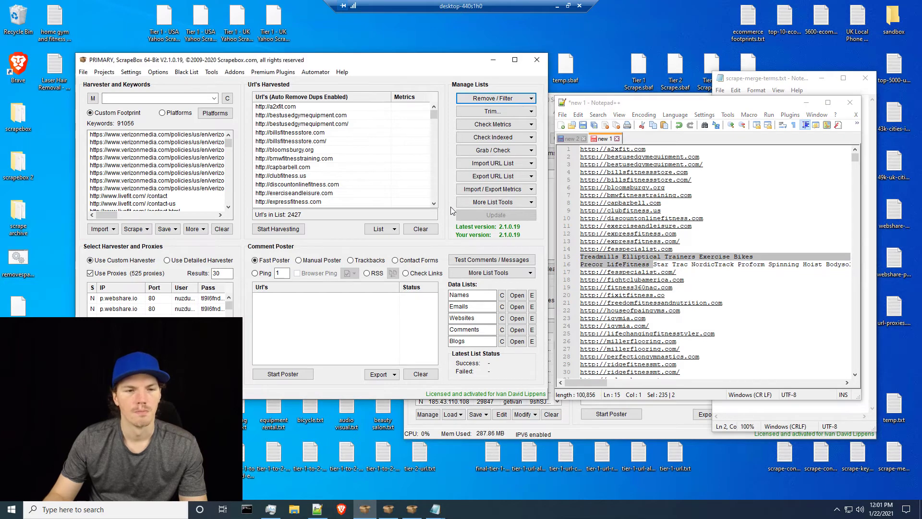
left_click(654, 257)
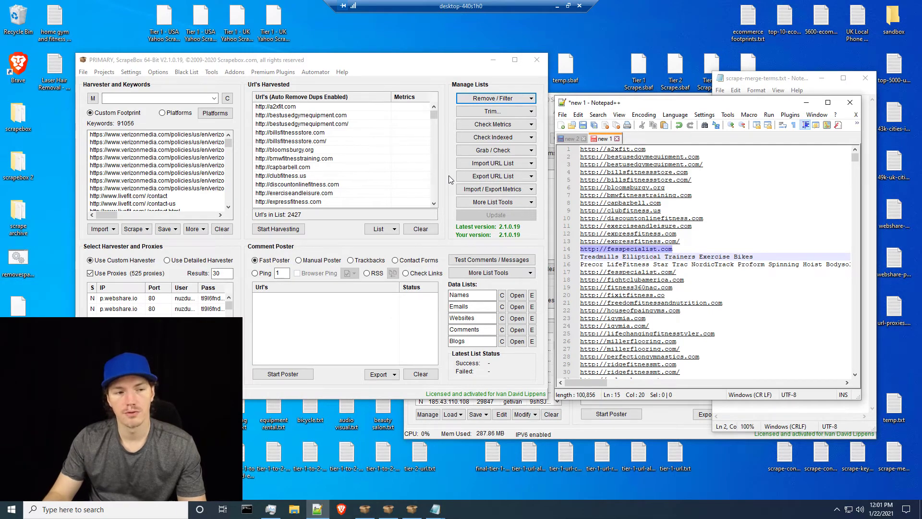
left_click(496, 150)
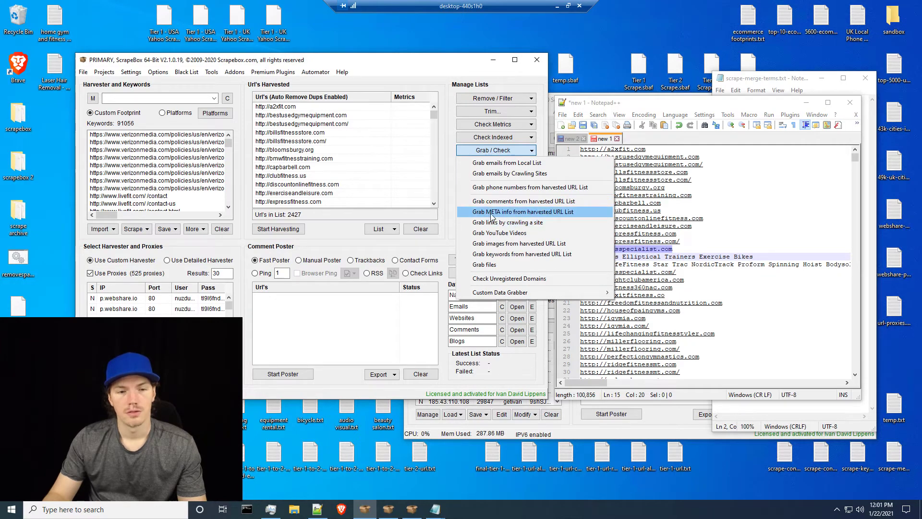
left_click(444, 158)
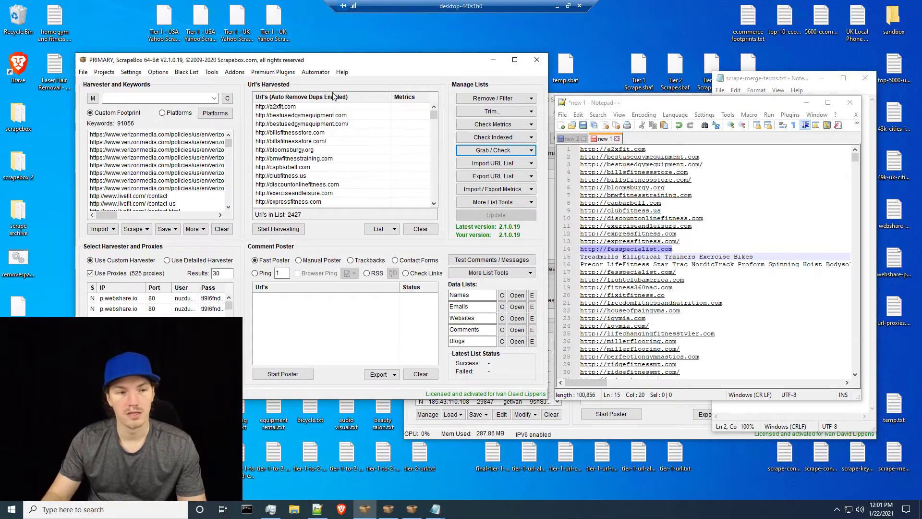
left_click(168, 41)
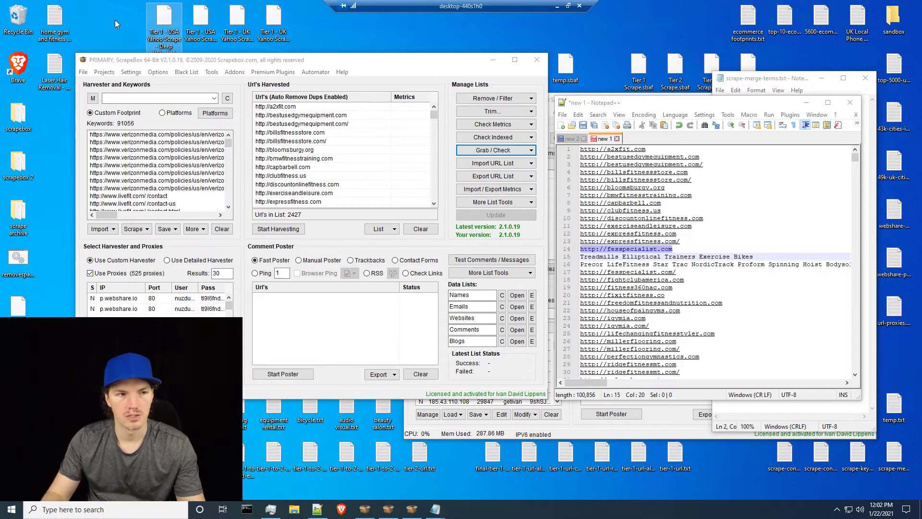
left_click(650, 75)
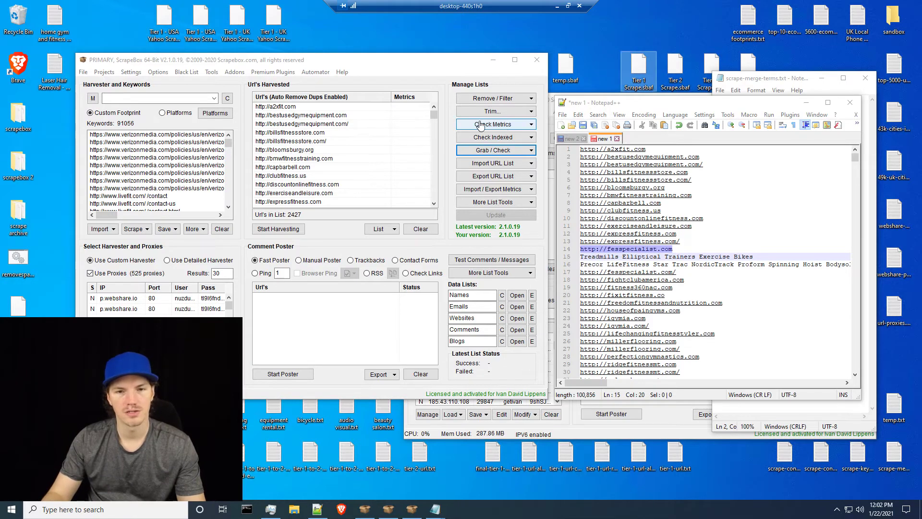
left_click(162, 31)
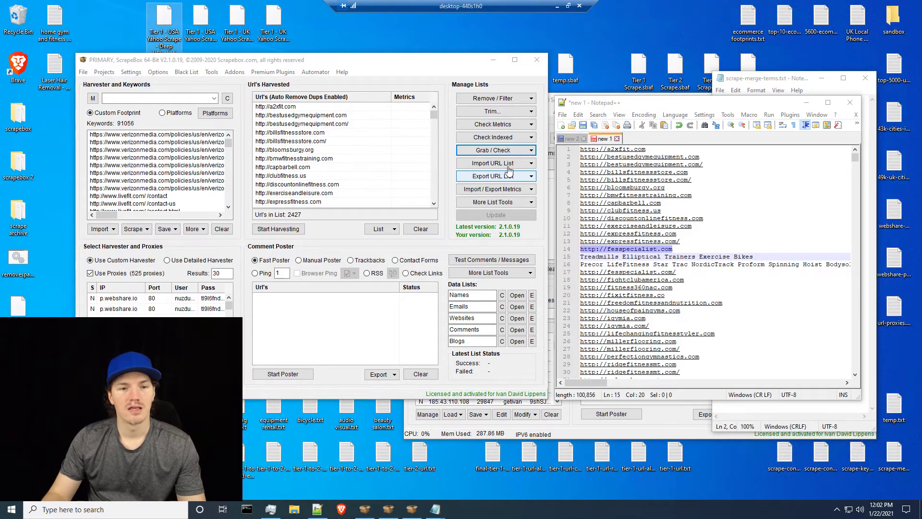
left_click(504, 150)
left_click(503, 153)
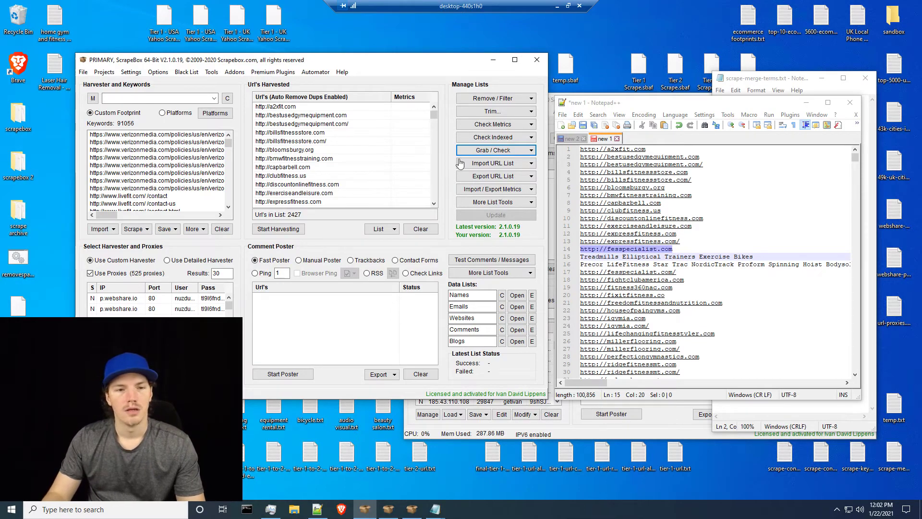
Clear the harvested list and paste the cleaned URL list back into it
left_click(421, 229)
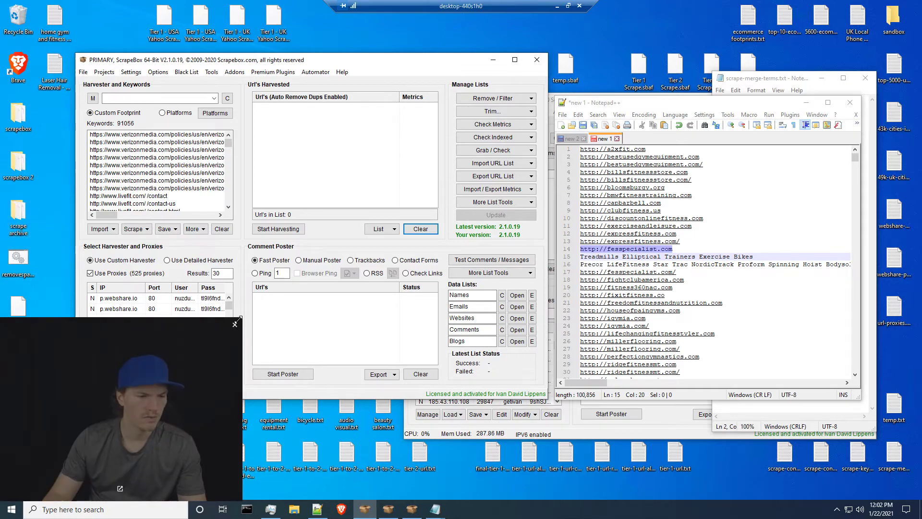
left_click_drag(238, 319, 148, 412)
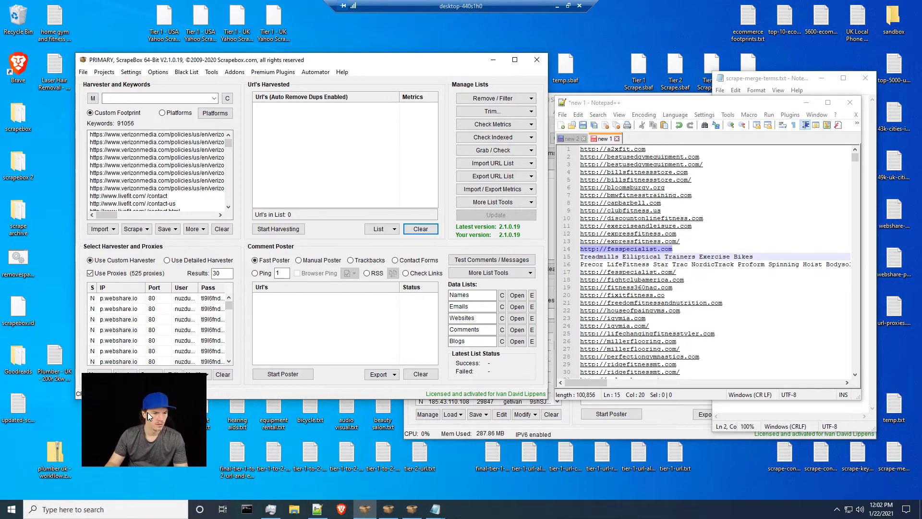
left_click(59, 401)
left_click_drag(57, 372, 25, 443)
left_click_drag(172, 427, 88, 459)
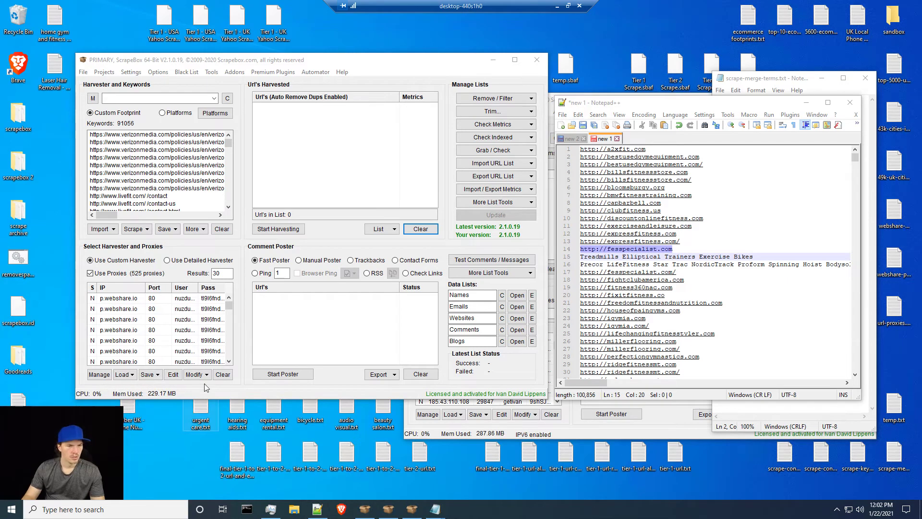
right_click(335, 145)
left_click(413, 150)
Open the crawl-based email grabber for the harvested URLs, check its Grabbed Emails data folder, and close both
left_click(493, 150)
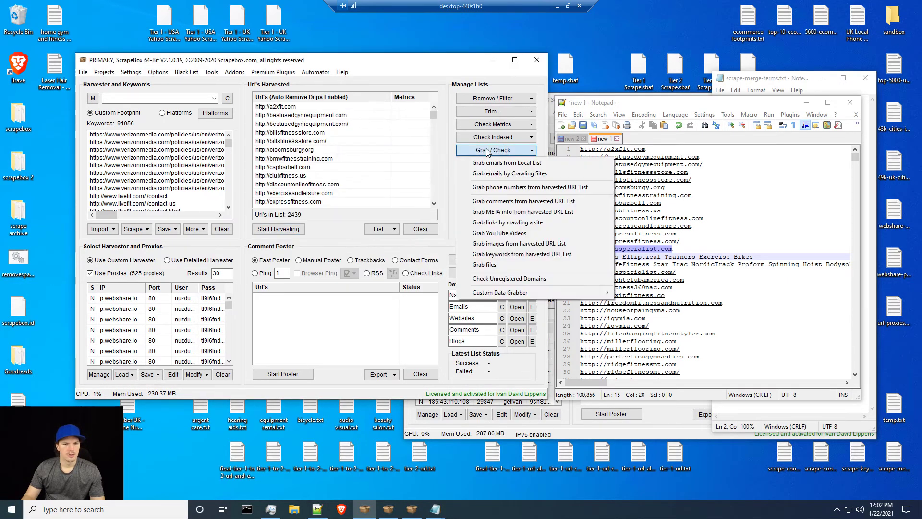
left_click(475, 180)
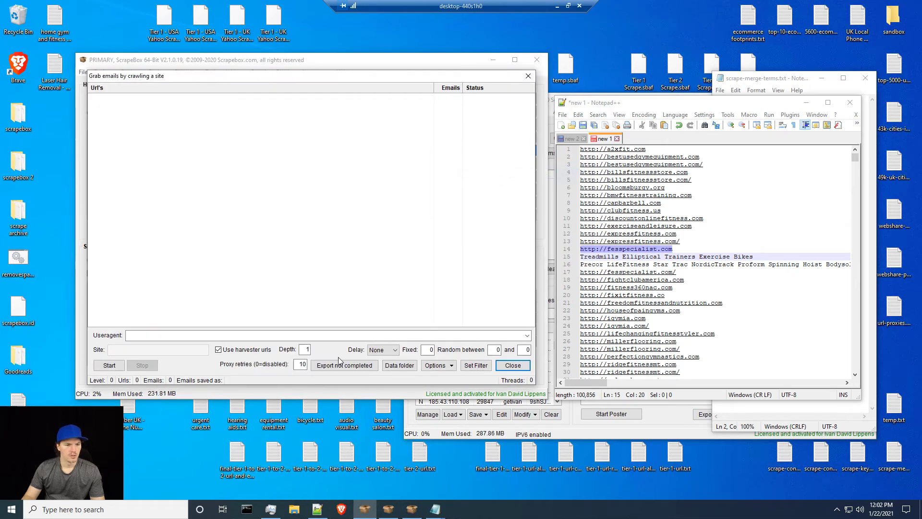
left_click(389, 365)
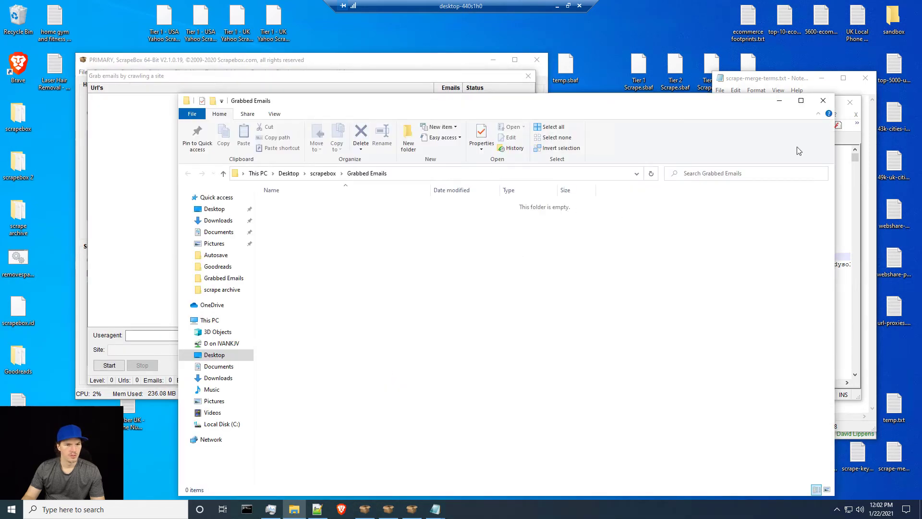
left_click(823, 100)
left_click(508, 370)
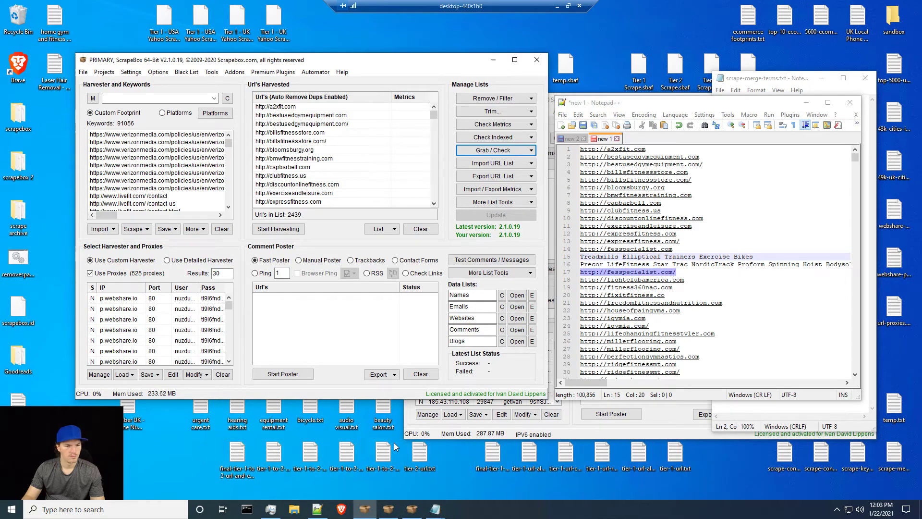
mouse_move(120, 408)
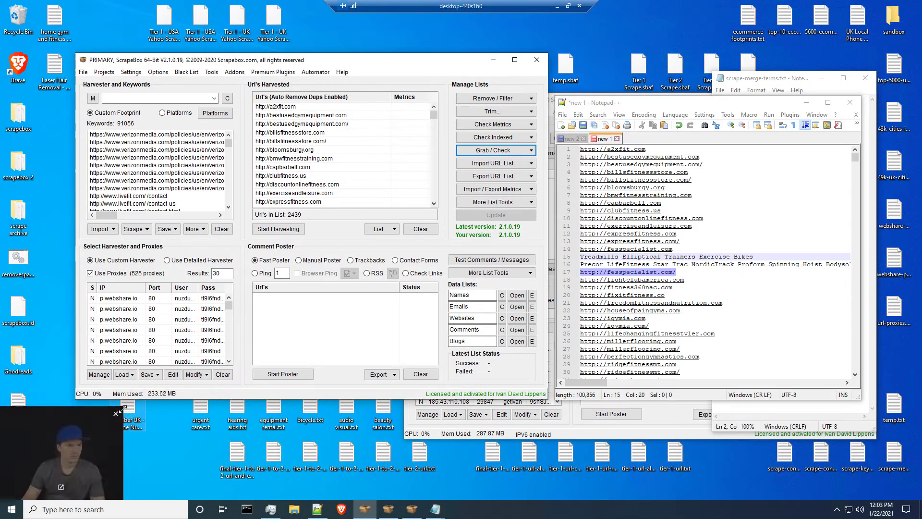
left_click_drag(79, 455, 235, 422)
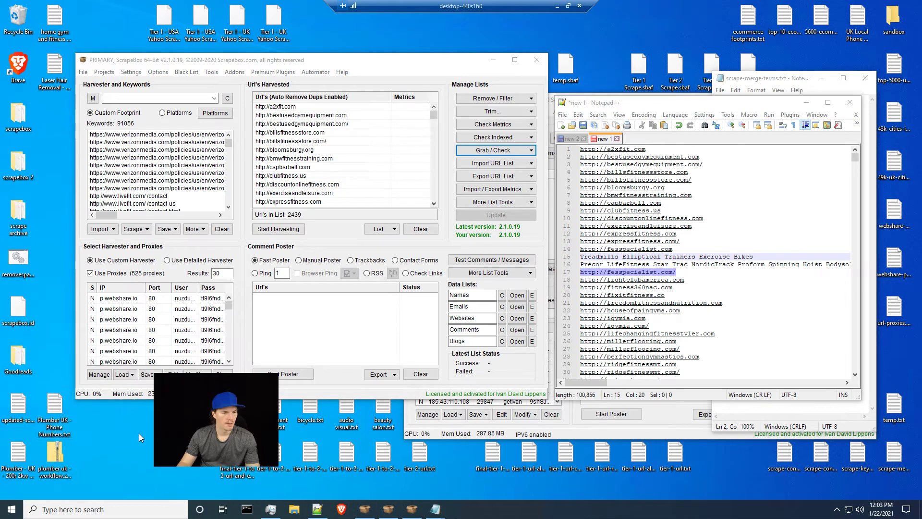
left_click_drag(179, 423, 74, 453)
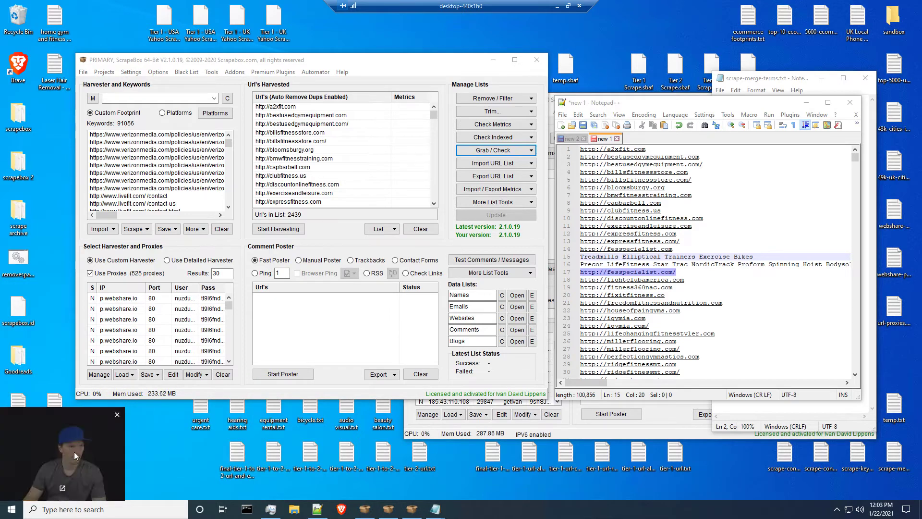
left_click(54, 72)
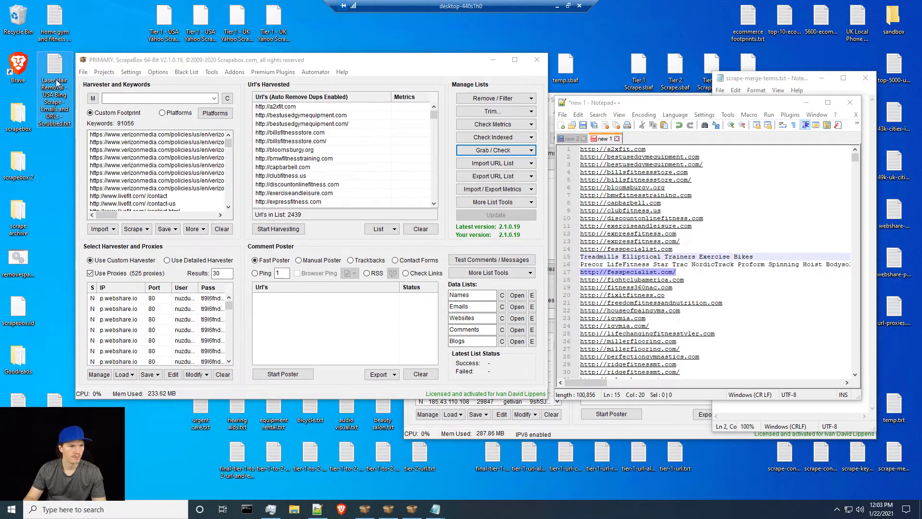
left_click(48, 187)
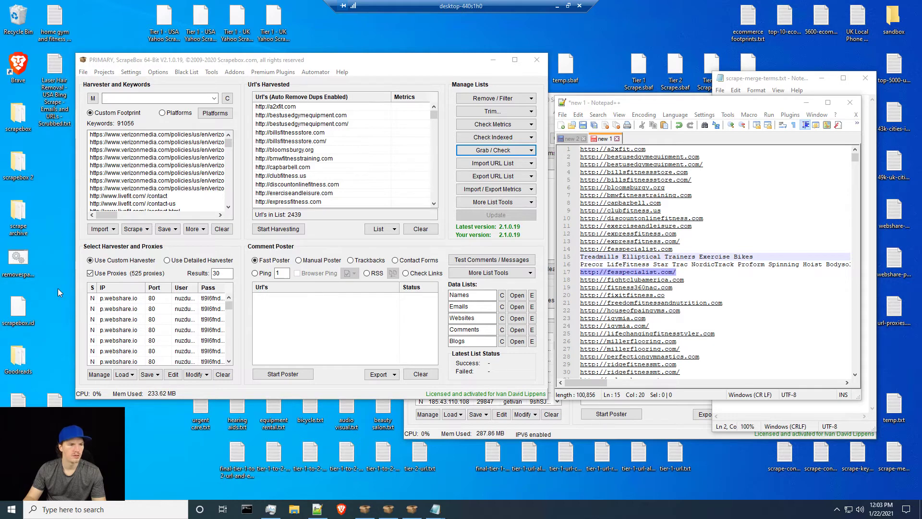
Open scrape-archive-440s1h0.zip in the scrape archive folder and go into the Landscape Design USA Yahoo Scrape archive
double_click(19, 214)
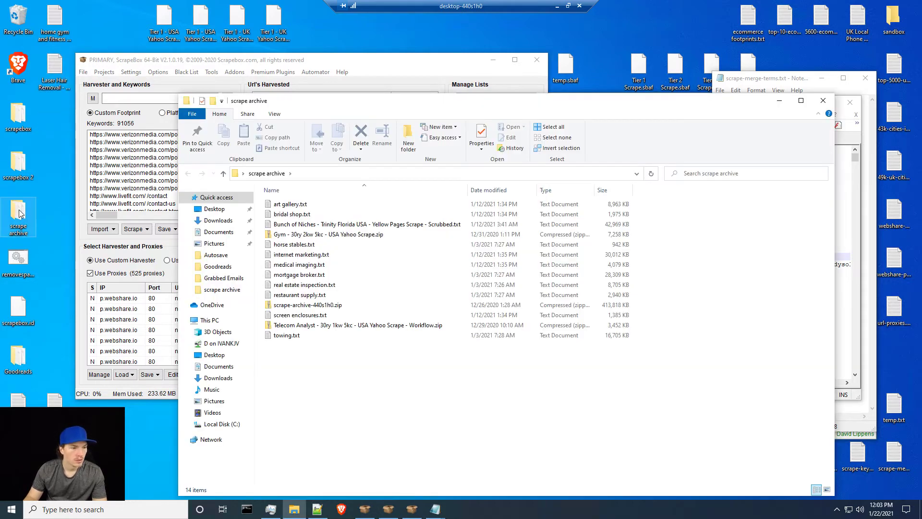
double_click(335, 308)
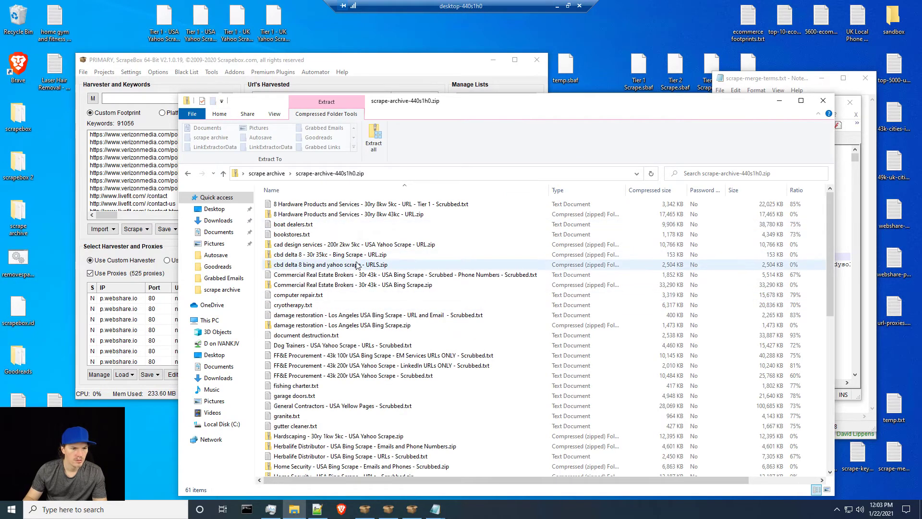
scroll(352, 307, "down", 4)
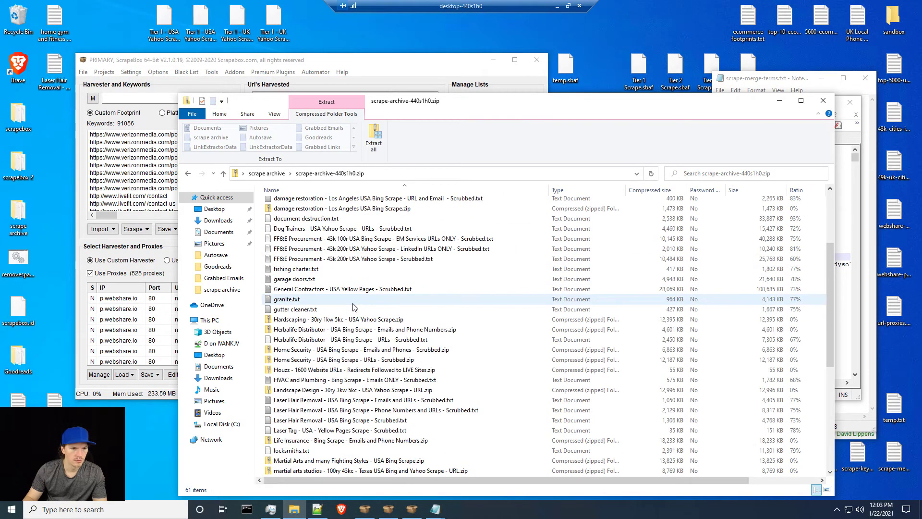
left_click_drag(829, 262, 826, 335)
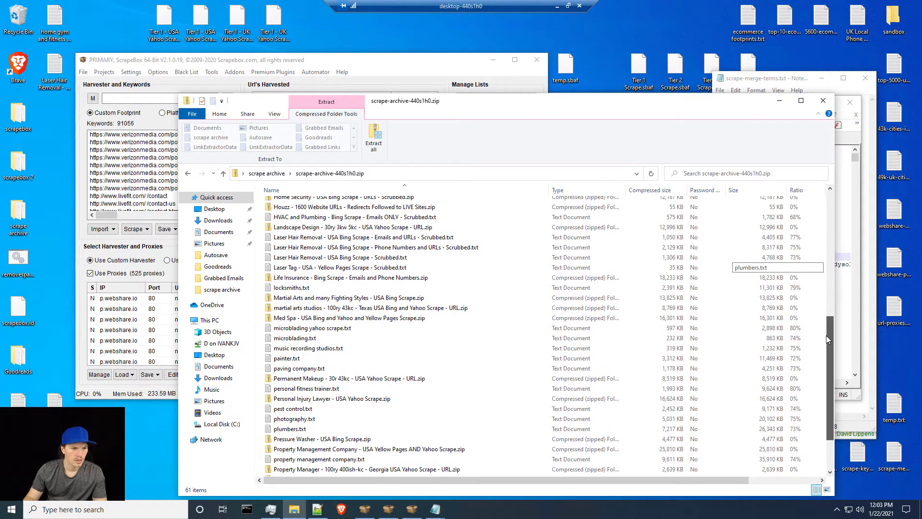
left_click(359, 228)
double_click(360, 229)
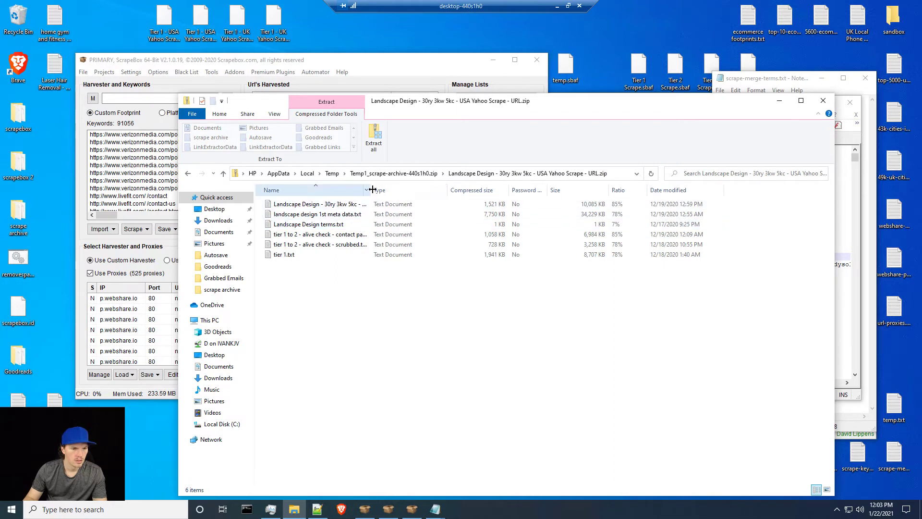
Copy the scrubbed Landscape Design URL and Email text file from the archive to the desktop and dismiss the folder window
left_click_drag(370, 188, 449, 188)
left_click_drag(331, 204, 60, 338)
left_click_drag(60, 340, 60, 341)
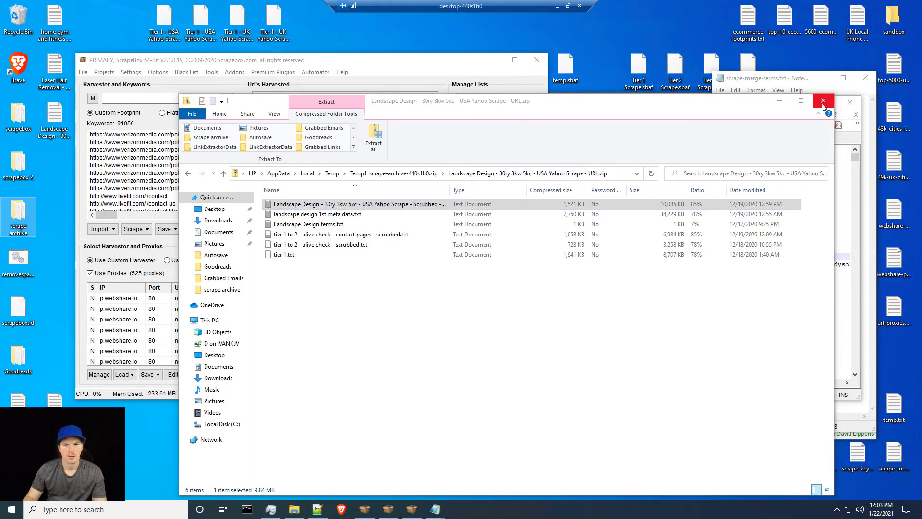
left_click(771, 109)
left_click(777, 102)
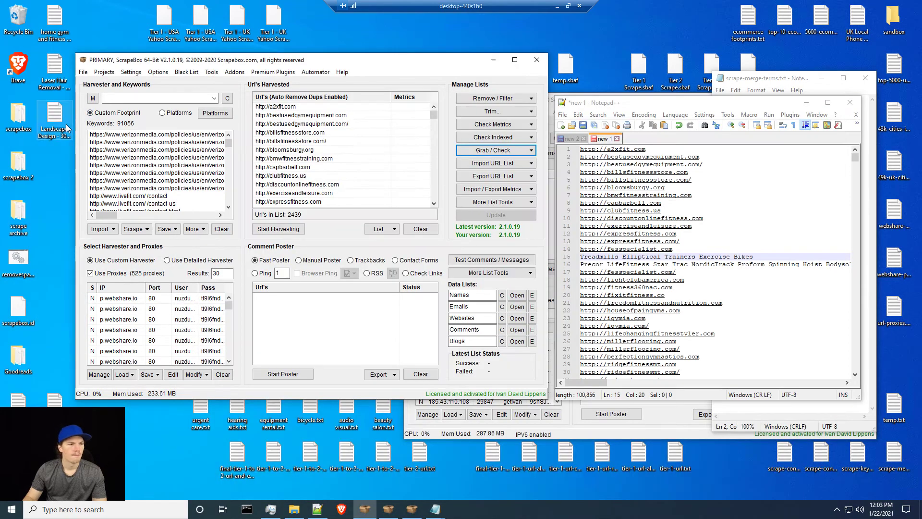
Clear the harvested list and load the Landscape Design URL and Email text file into it
left_click(421, 229)
left_click_drag(71, 213, 316, 166)
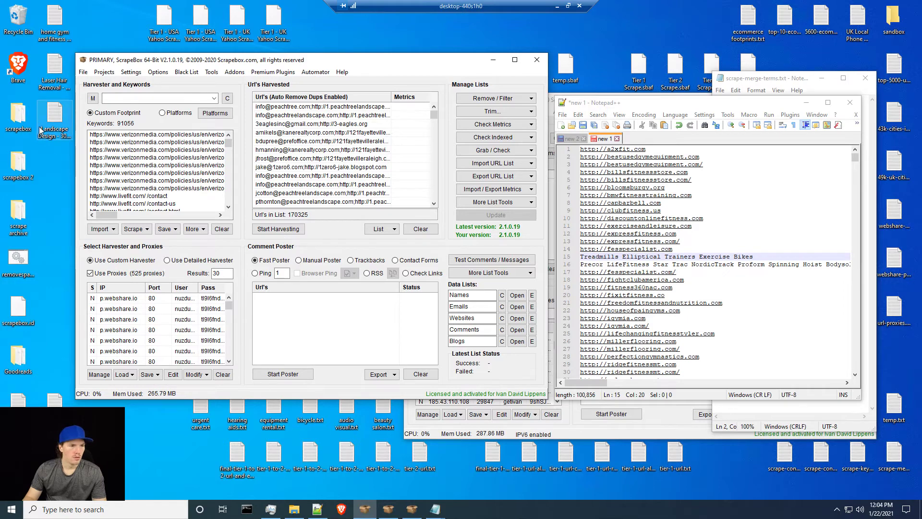
Open the desktop's Landscape Design URL and Email text file in Notepad++ and bring up text replacement with an empty search term
right_click(52, 138)
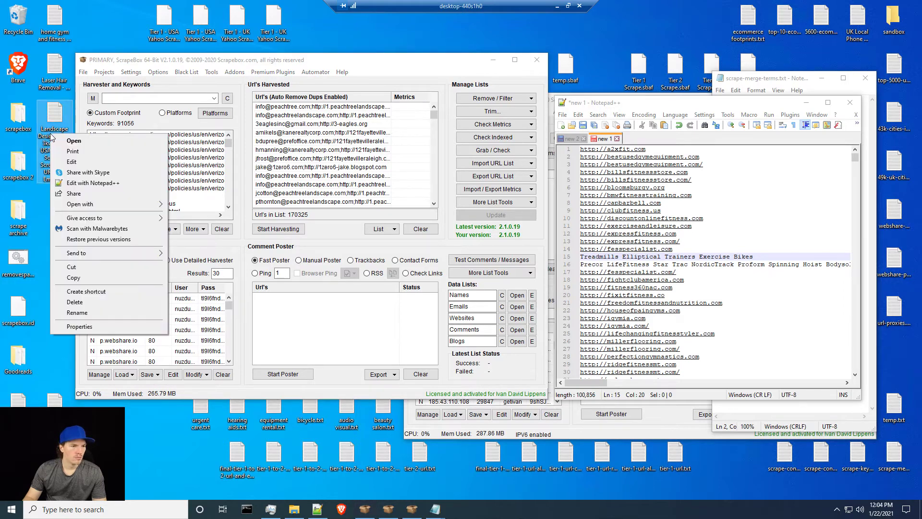
left_click(91, 183)
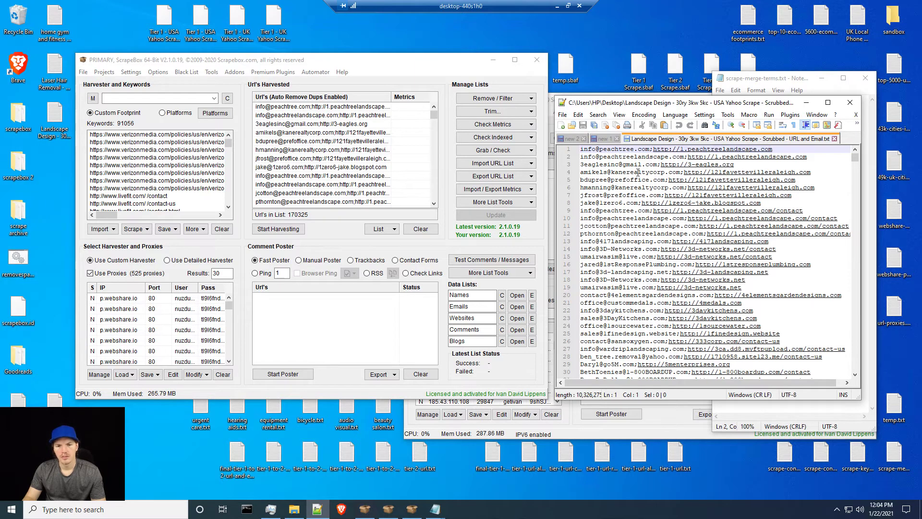
key("ctrl+f")
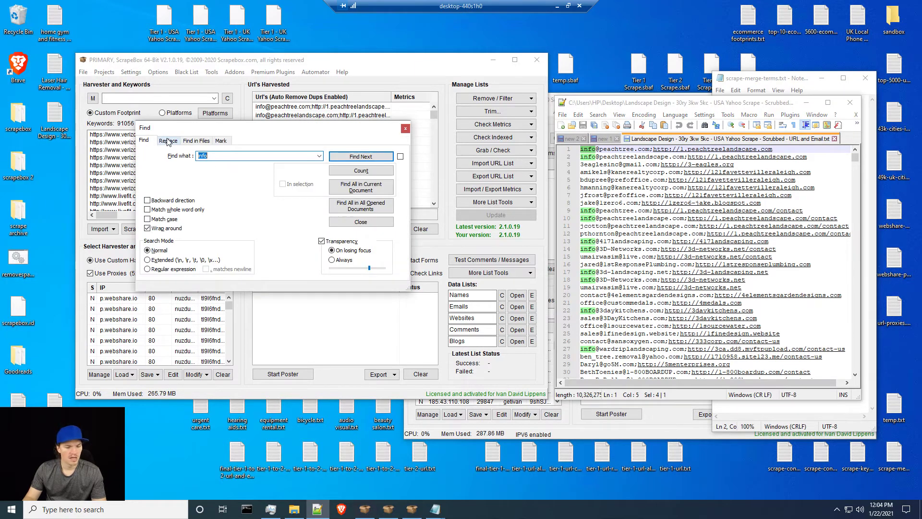
key("BackSpace")
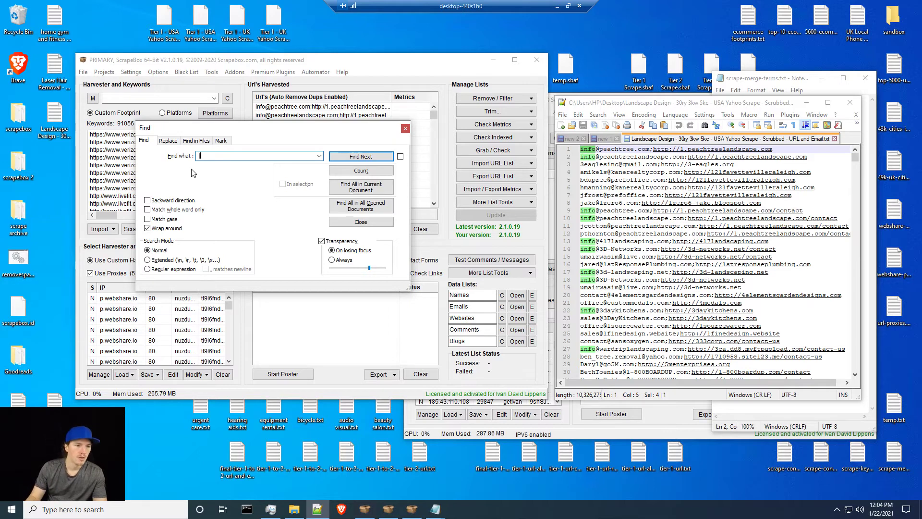
left_click(169, 141)
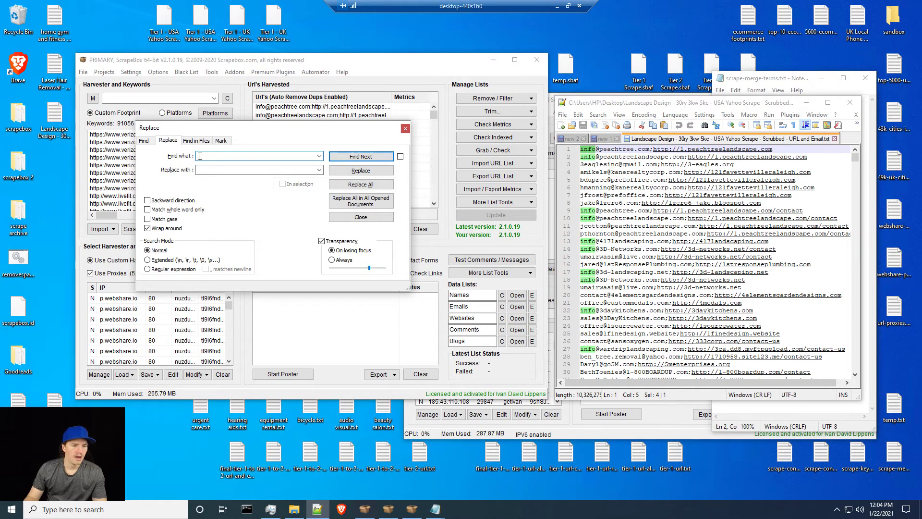
Replace every semicolon in the file with a space followed by a semicolon, and save the file
key("Tab")
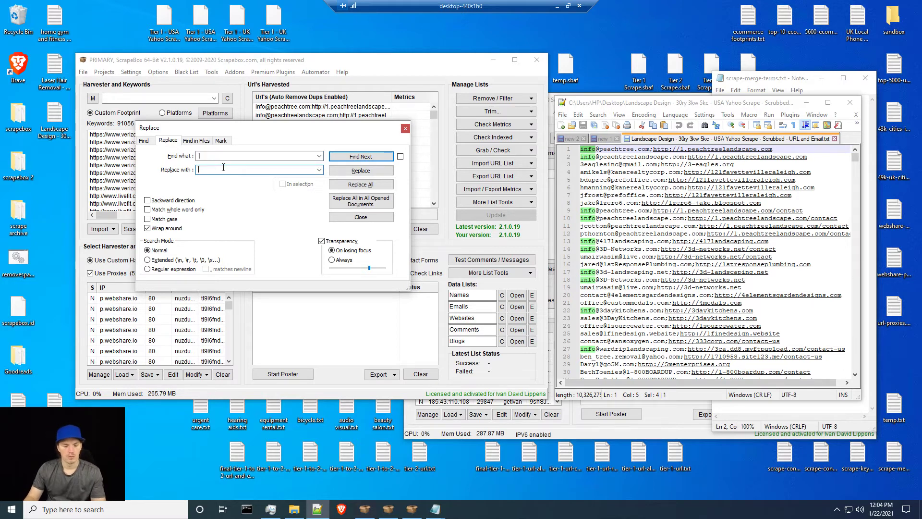
type(";")
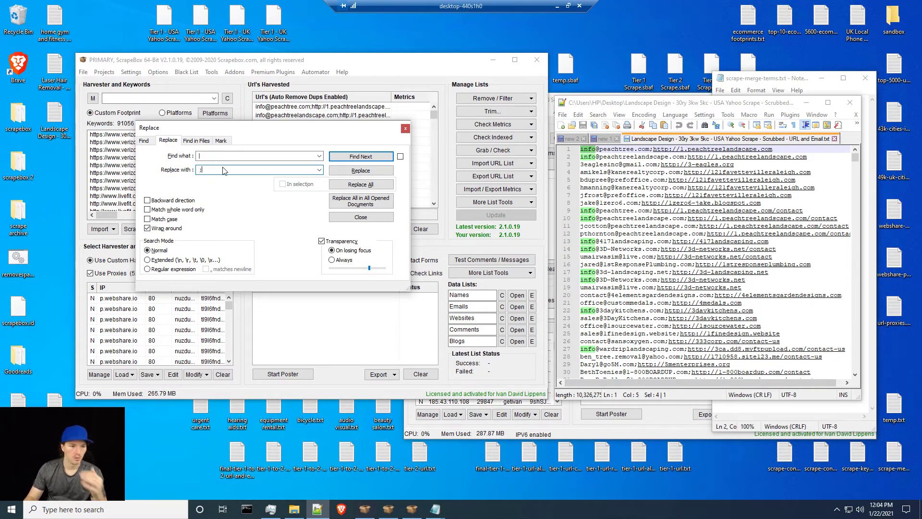
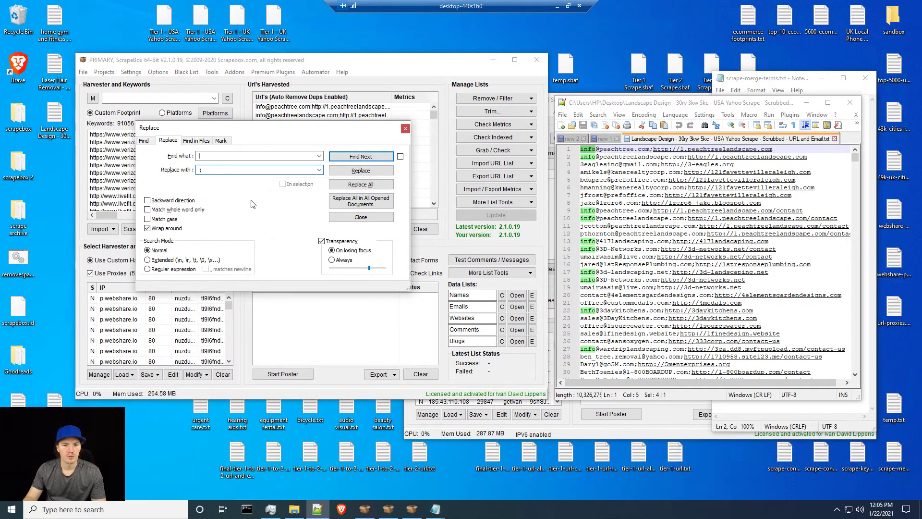
left_click(192, 171)
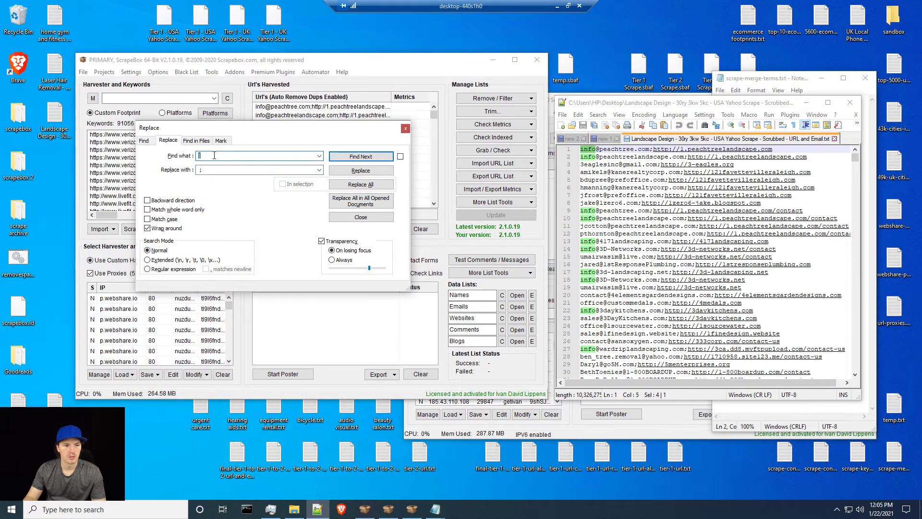
type(";")
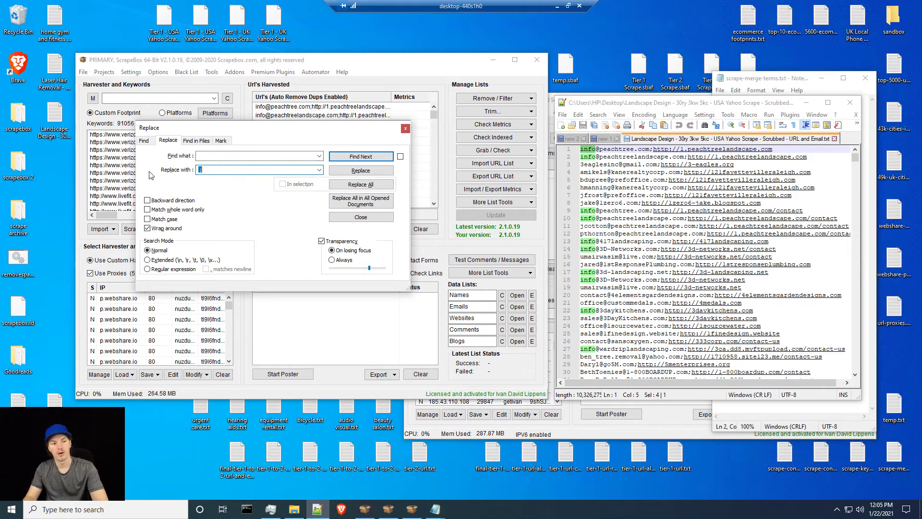
key("BackSpace")
left_click(225, 157)
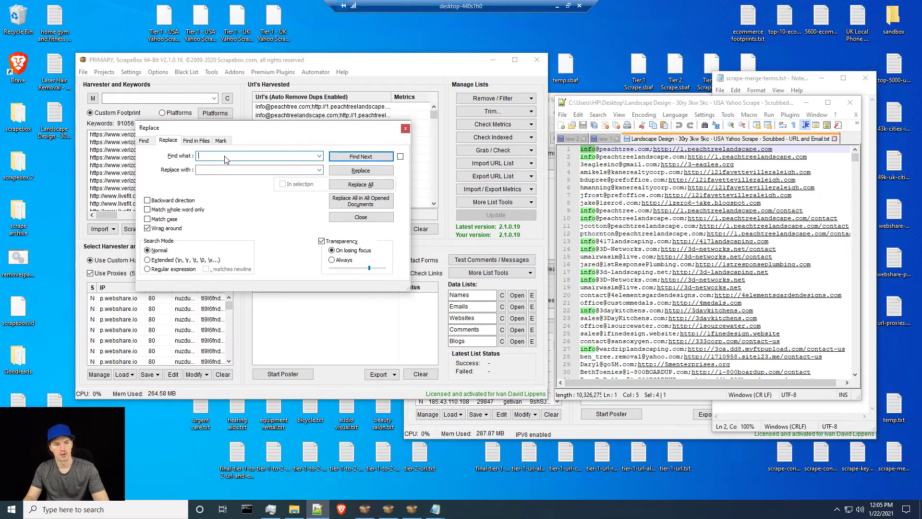
type(";")
left_click(212, 169)
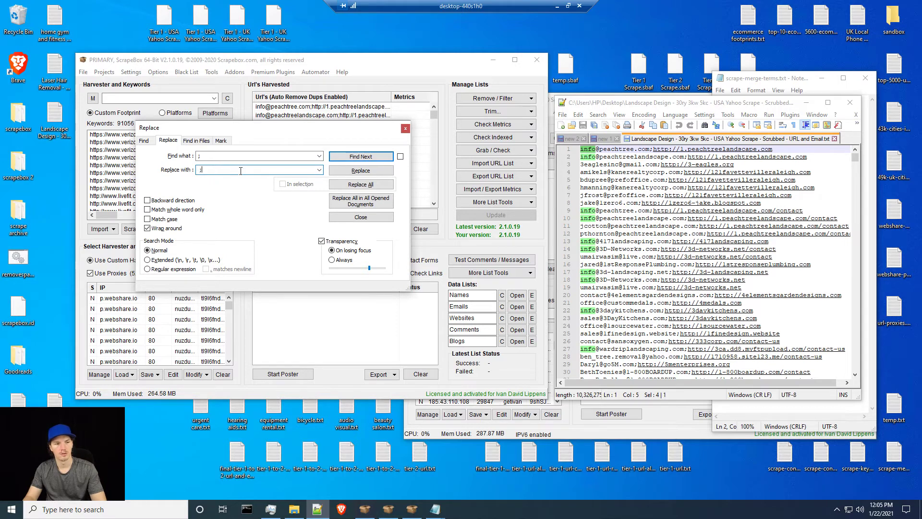
left_click(352, 186)
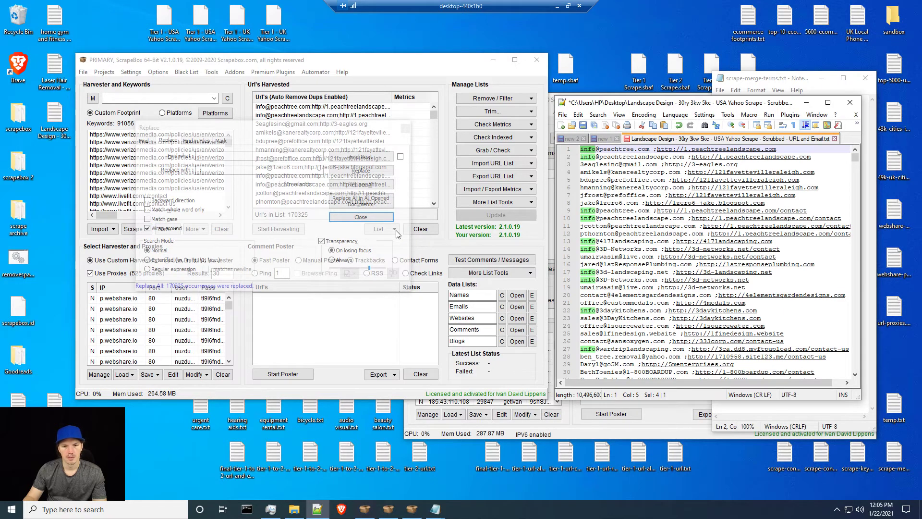
left_click(361, 217)
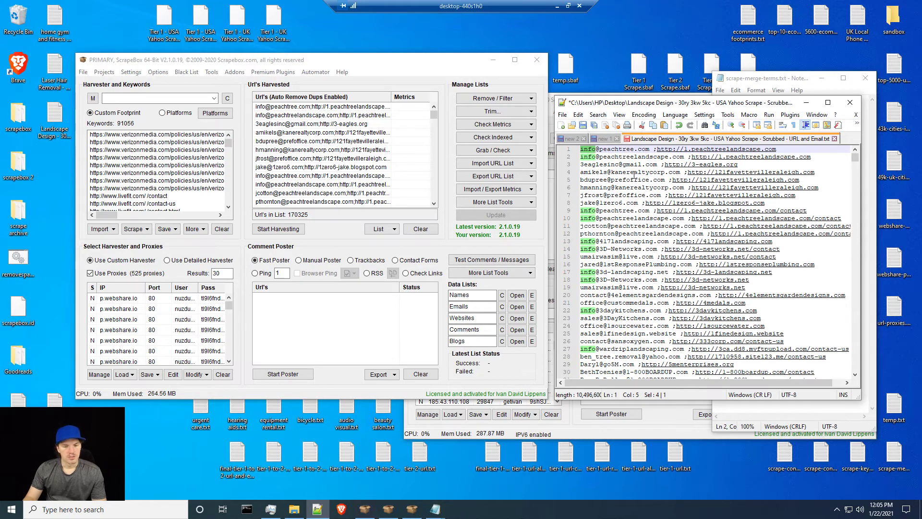
key("ctrl+s")
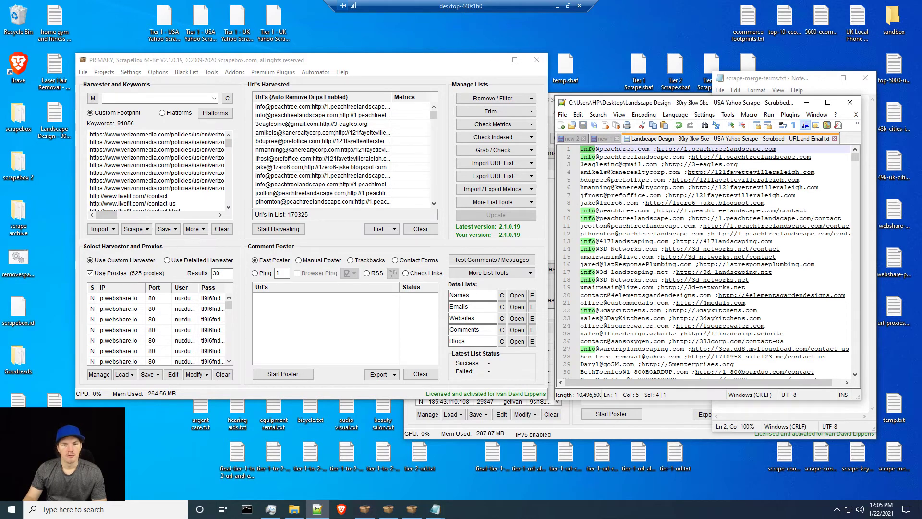
Switch the file's encoding to ANSI and inspect the email entries for stray characters after the addresses
left_click(644, 116)
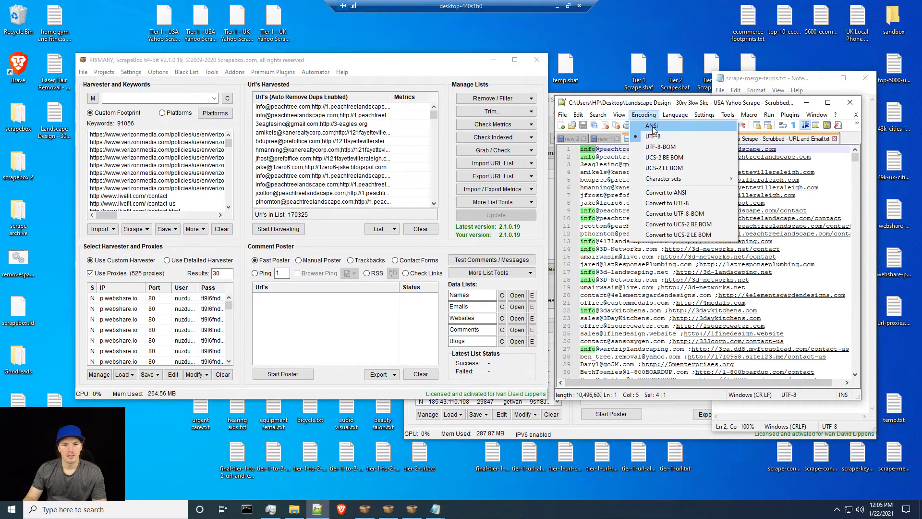
left_click(652, 127)
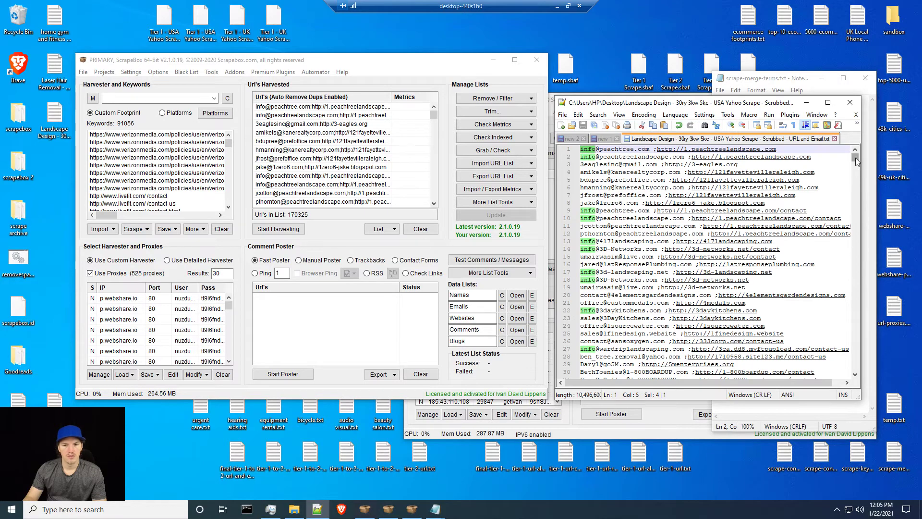
left_click_drag(855, 158, 865, 378)
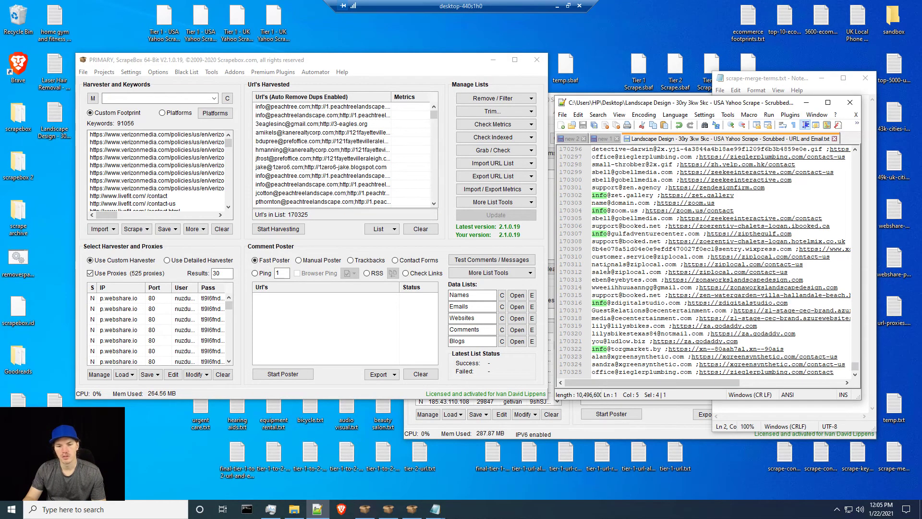
left_click_drag(855, 366, 855, 228)
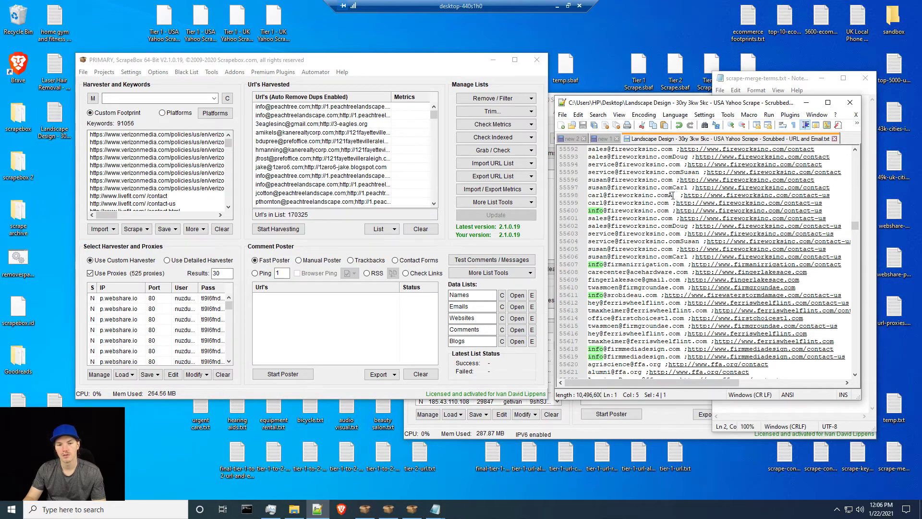
left_click_drag(673, 195, 668, 195)
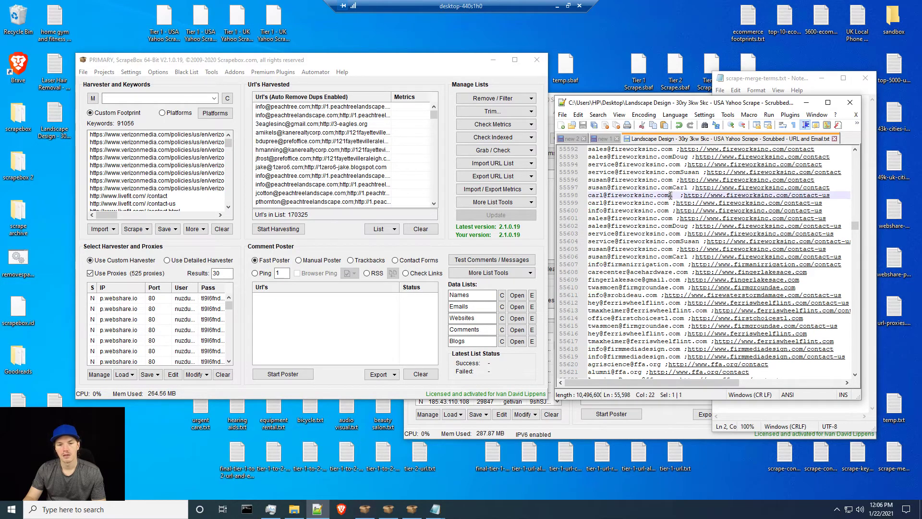
left_click(632, 196)
left_click_drag(673, 195, 670, 195)
left_click(664, 195)
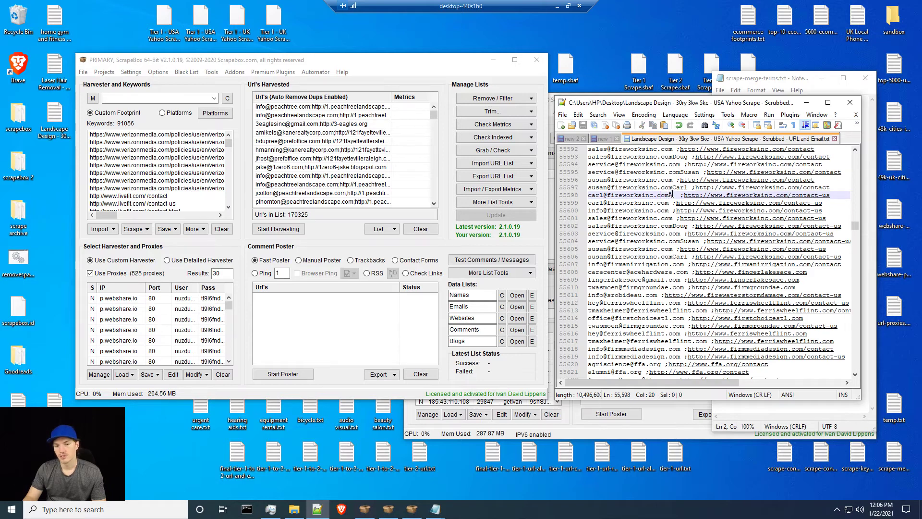
Switch the encoding to UTF-8 and back to ANSI to compare how the stray character on line 55598 displays
left_click(634, 118)
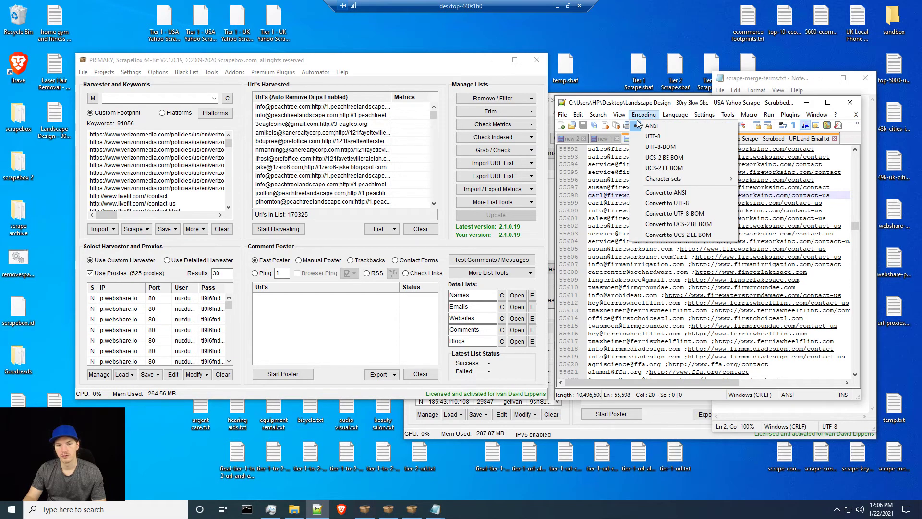
left_click(652, 138)
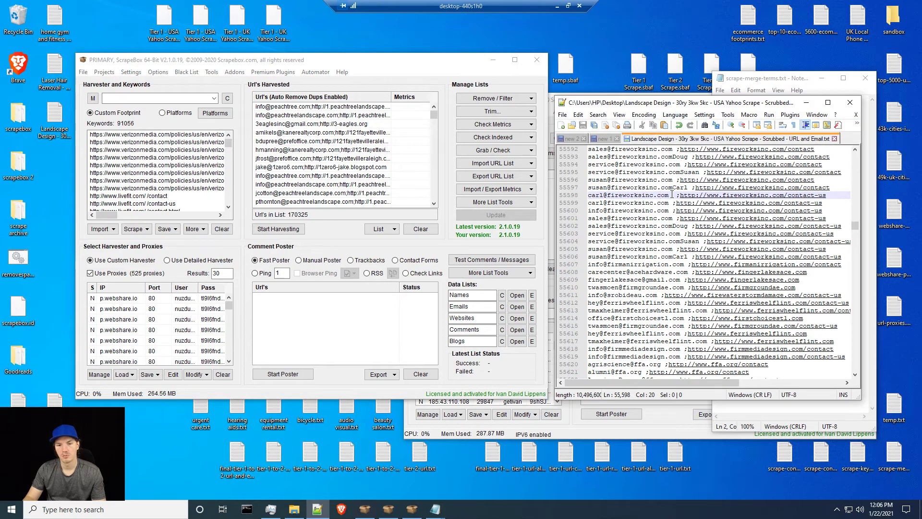
left_click(643, 114)
left_click(646, 125)
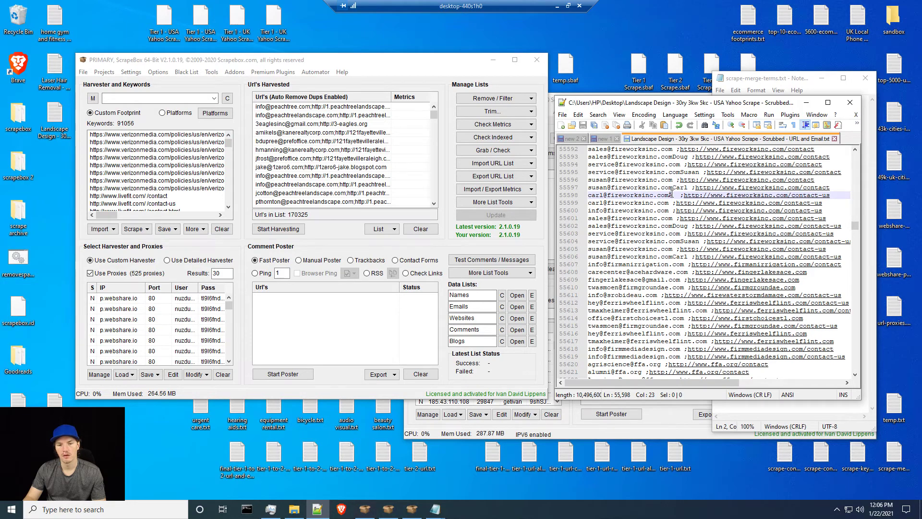
Replace all stray Â characters in the file with nothing
left_click_drag(673, 195, 669, 195)
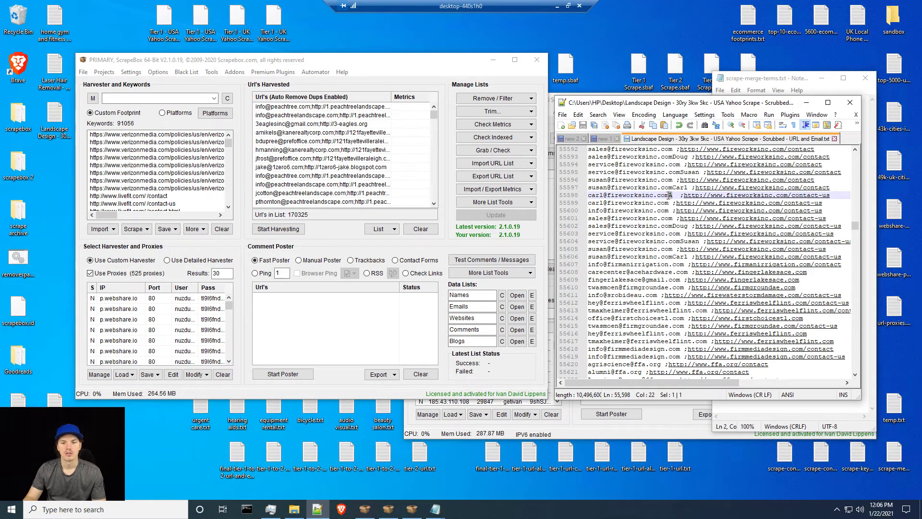
key("ctrl+h")
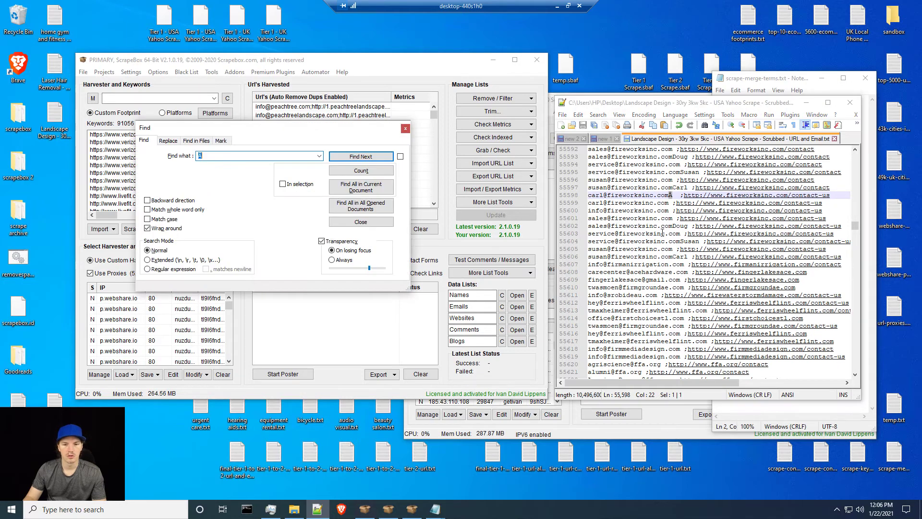
key("Tab")
key("BackSpace")
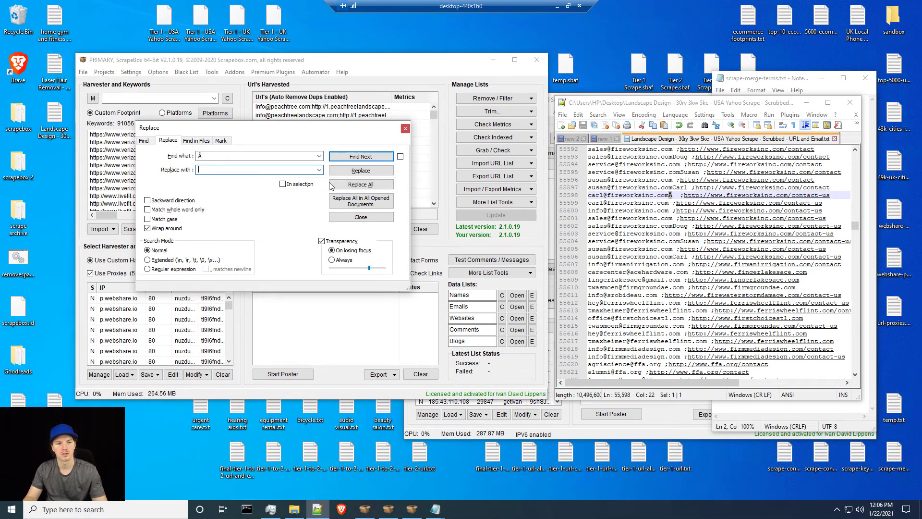
left_click(361, 185)
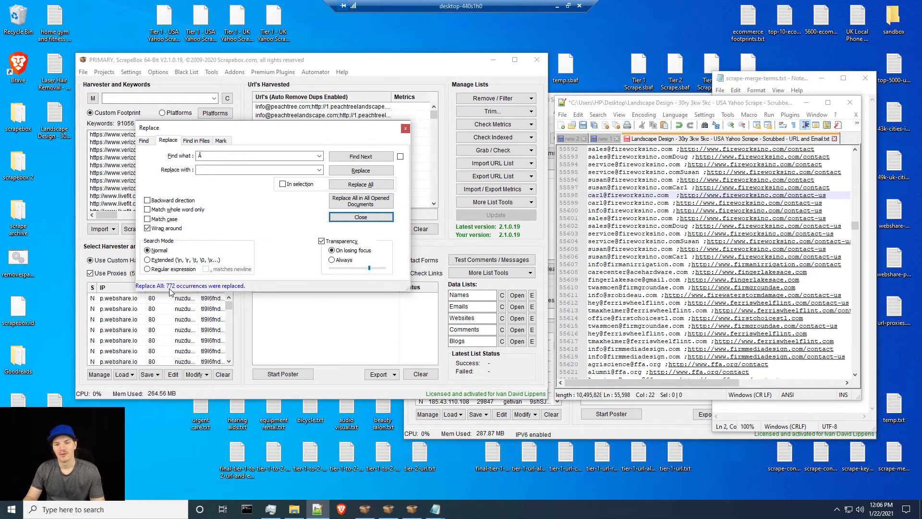
left_click(361, 218)
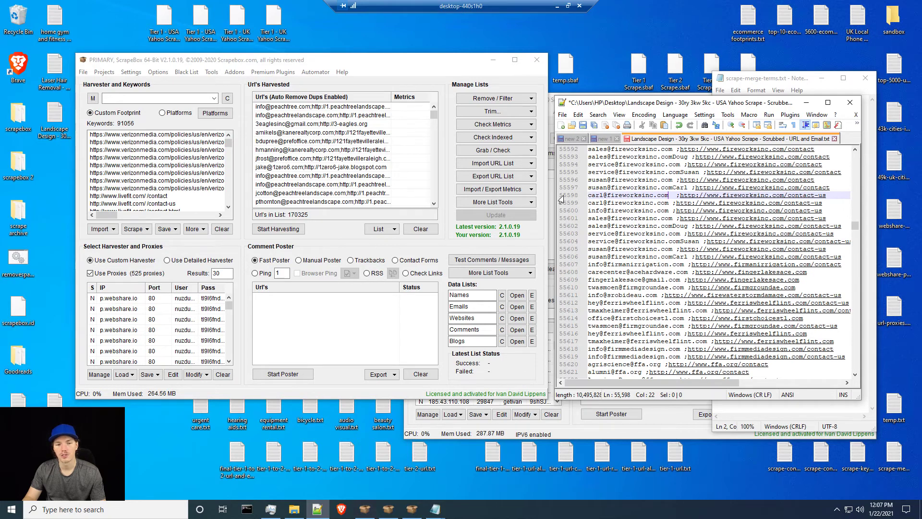
key("ctrl+f")
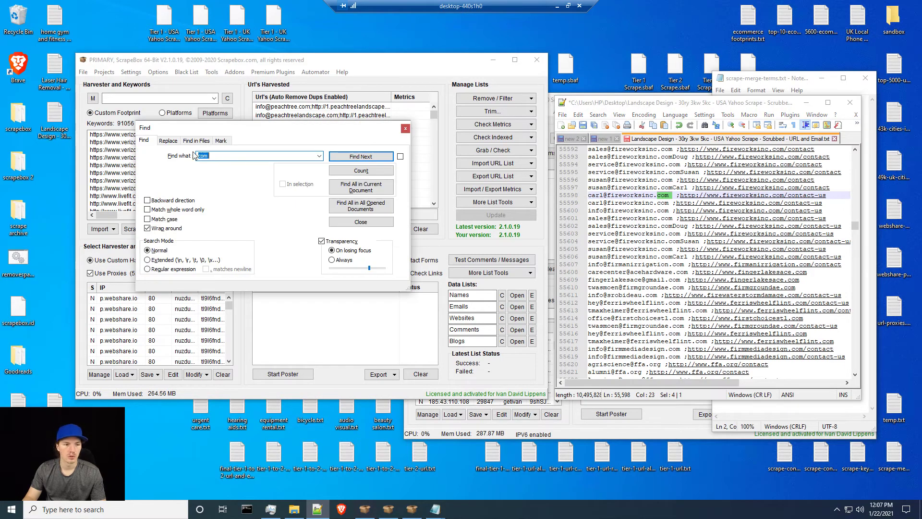
left_click(169, 140)
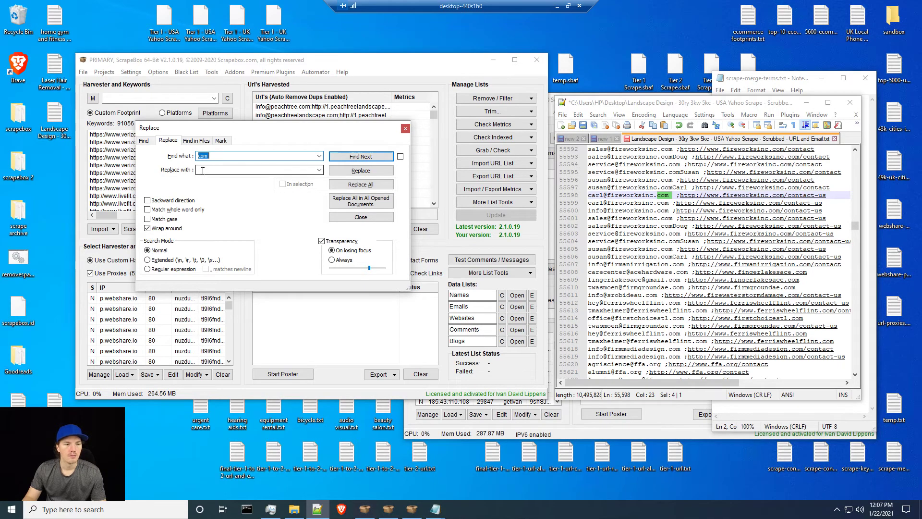
left_click(361, 217)
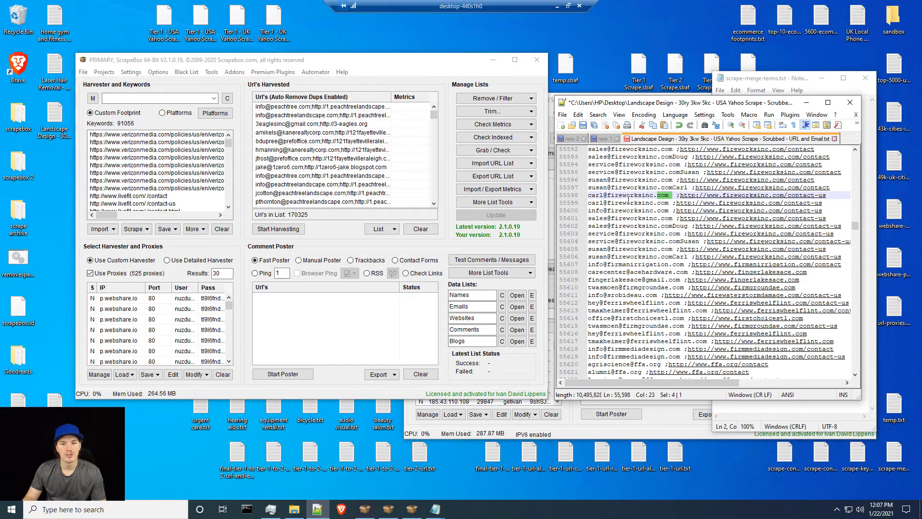
Copy the entire cleaned text and replace ScrapeBox's harvested URL list with it from the clipboard
left_click(640, 211)
key("ctrl+a")
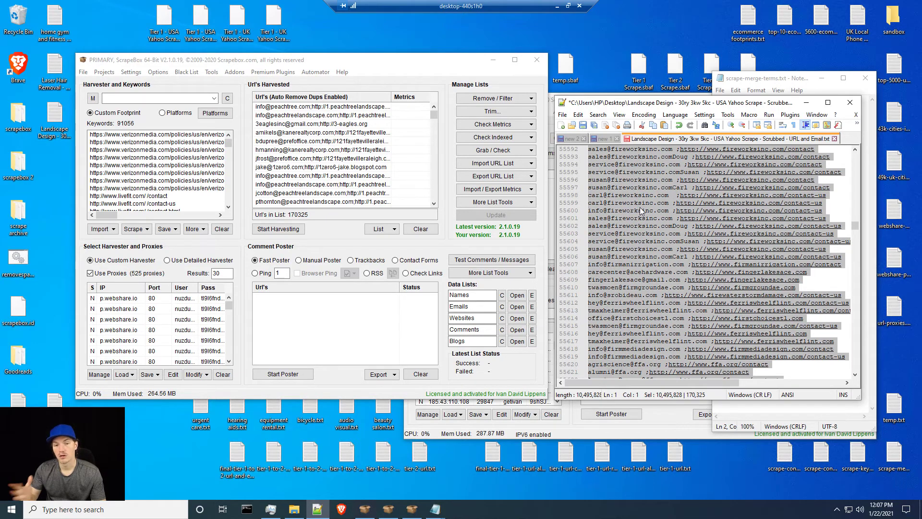
right_click(316, 170)
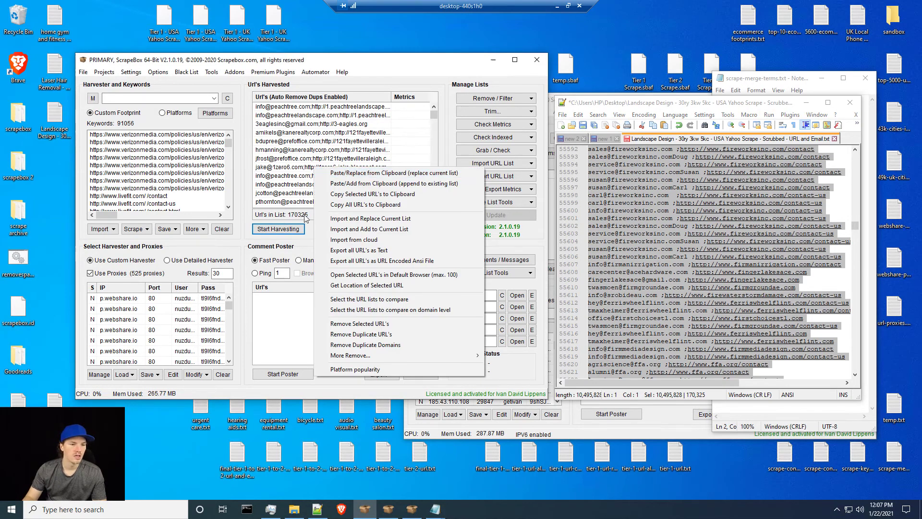
left_click(357, 173)
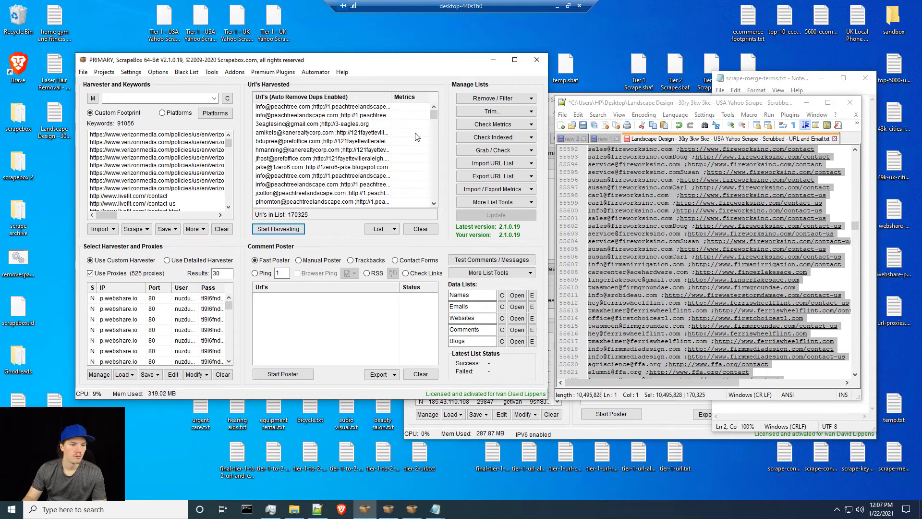
Remove duplicate URLs from the harvested URL list
left_click(473, 100)
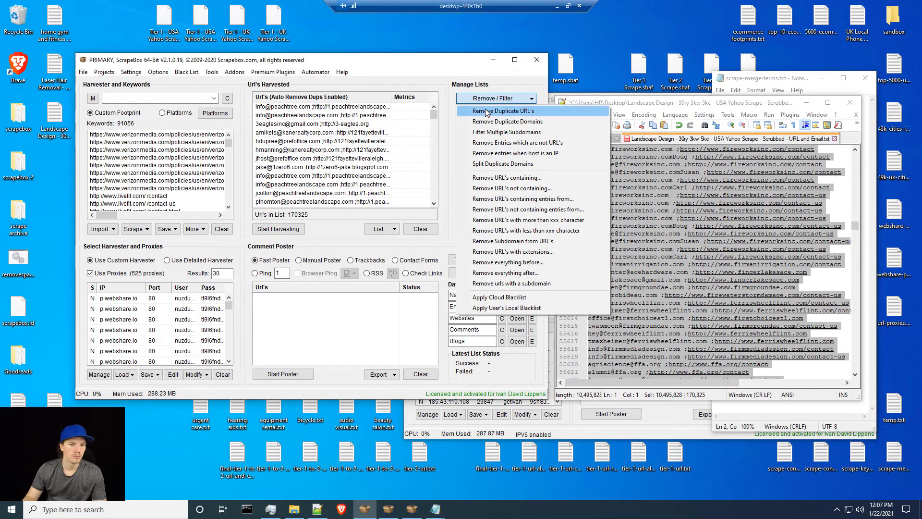
left_click(487, 112)
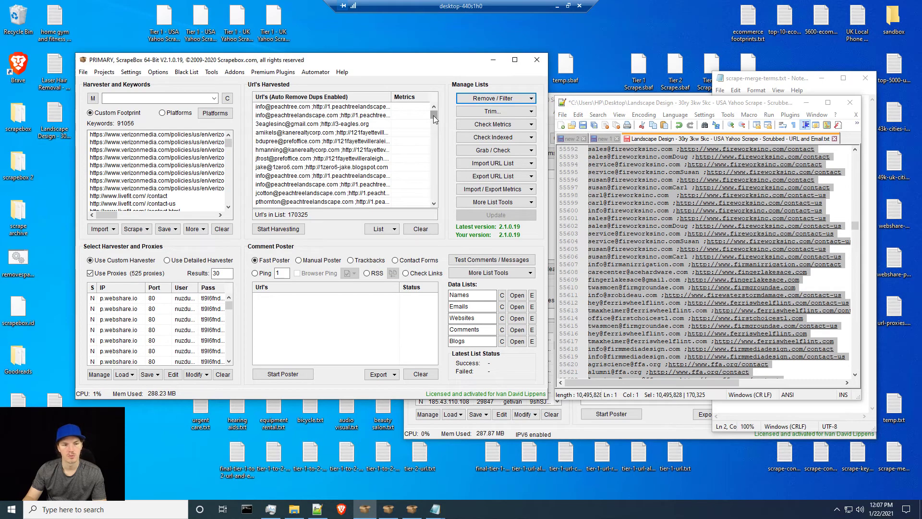
mouse_move(433, 115)
left_mouse_down()
mouse_move(434, 226)
mouse_move(432, 111)
left_mouse_up()
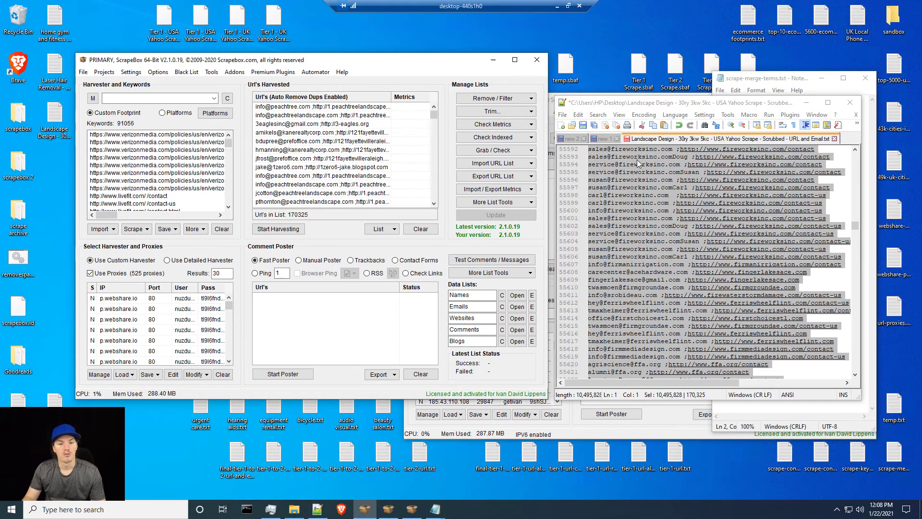
Switch to Notepad++ and examine the cleaned Landscape Design entries from the end of the file back to its start
left_click(633, 112)
left_click(604, 170)
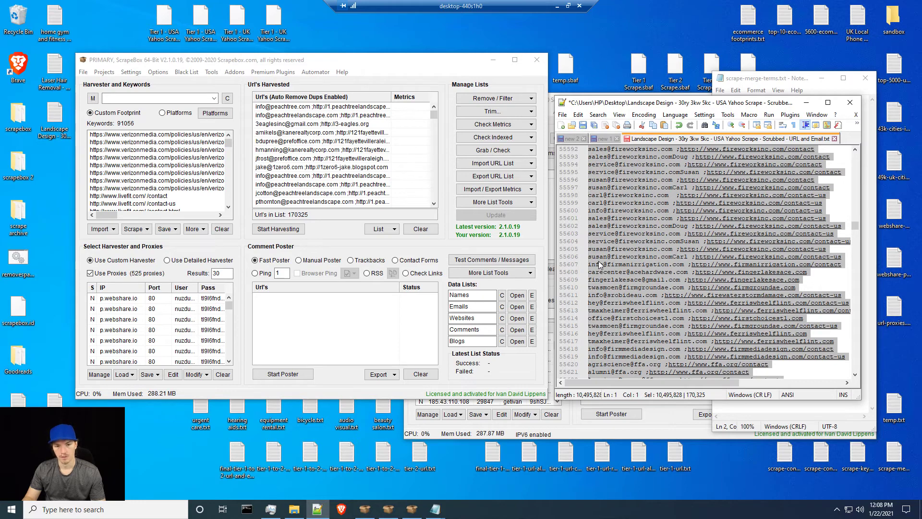
left_click(644, 283)
left_click_drag(852, 222, 852, 381)
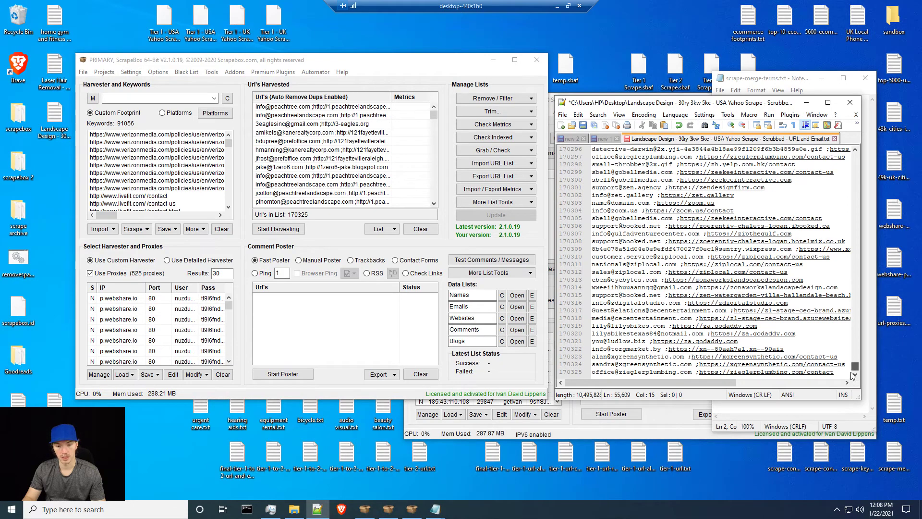
left_click_drag(852, 376, 853, 362)
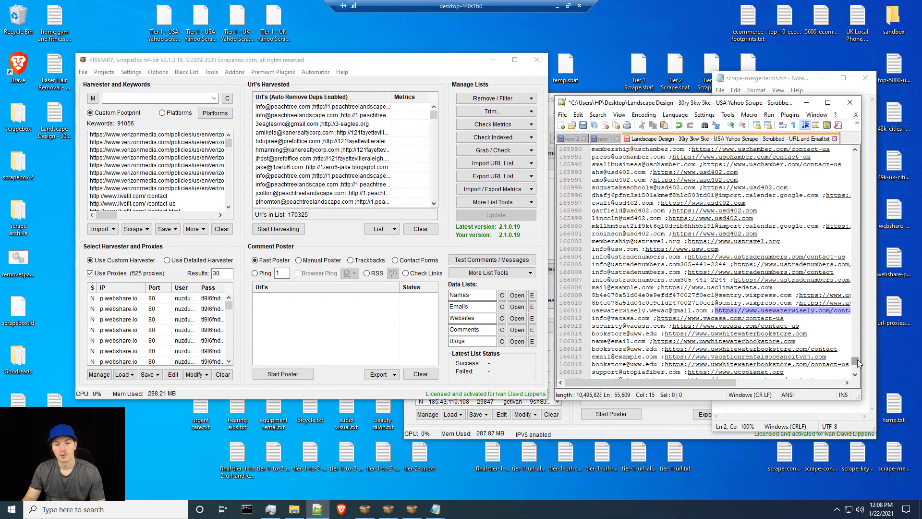
left_click_drag(857, 359, 856, 337)
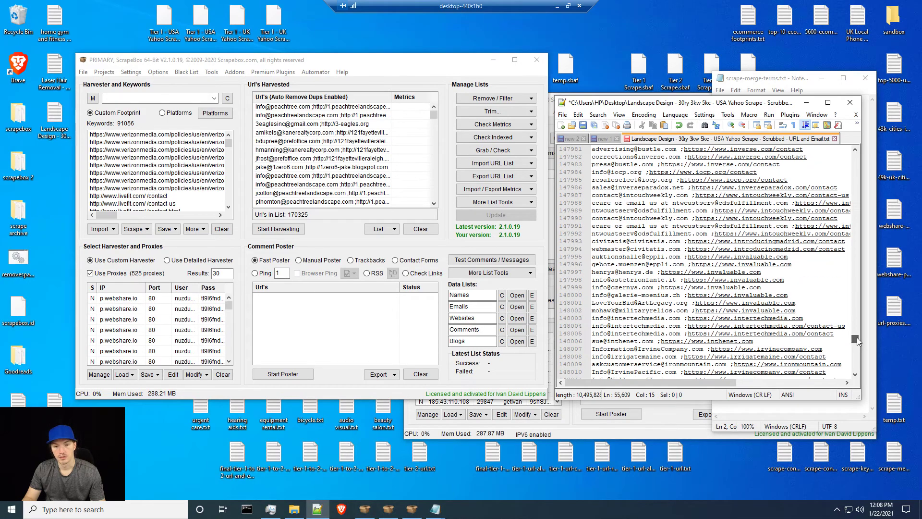
left_click_drag(856, 337, 855, 155)
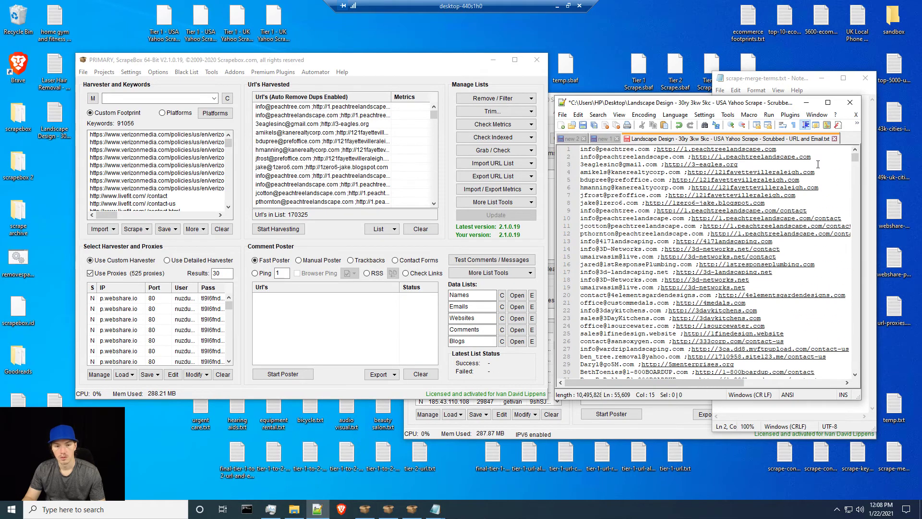
Close the Landscape Design URL and email file and return to the PRIMARY ScrapeBox window
left_click(835, 140)
left_click(494, 288)
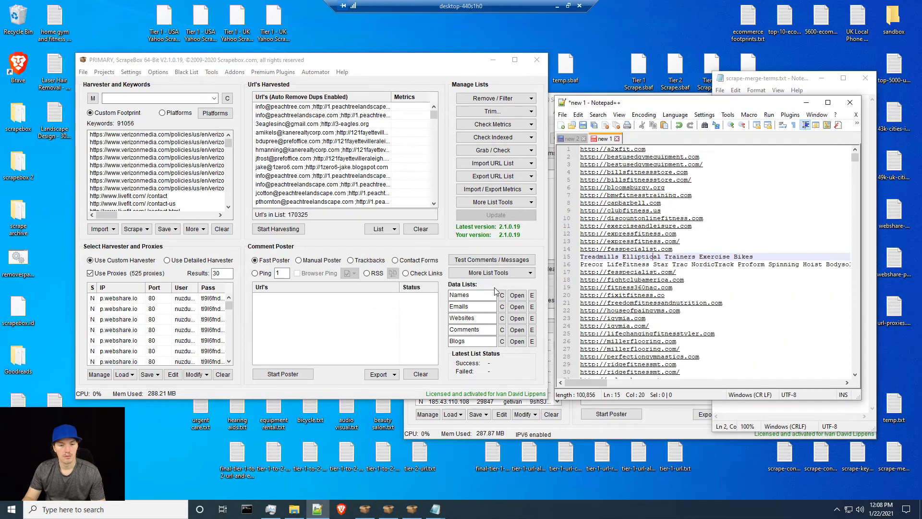
left_click(444, 224)
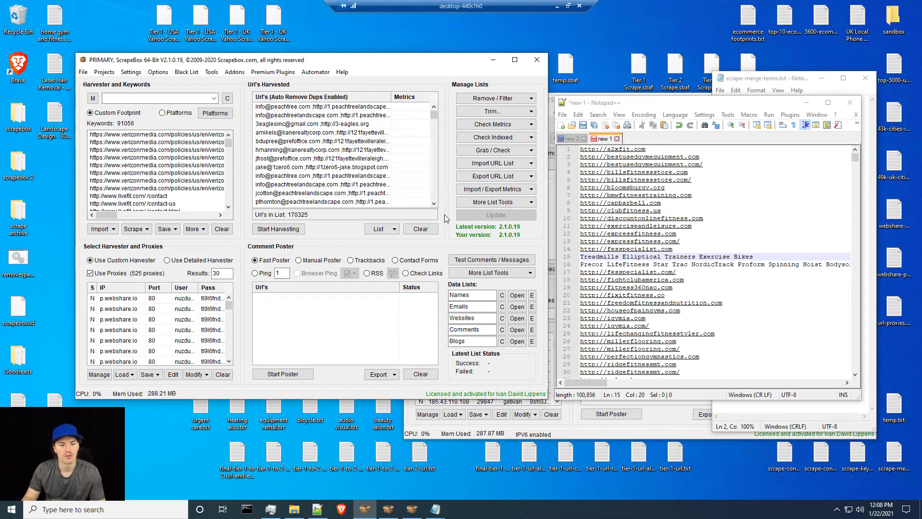
Switch to the YouTube Studio channel comments and select the product name Super Email Validator in the comment about Automic Mail Verifier
left_click(558, 7)
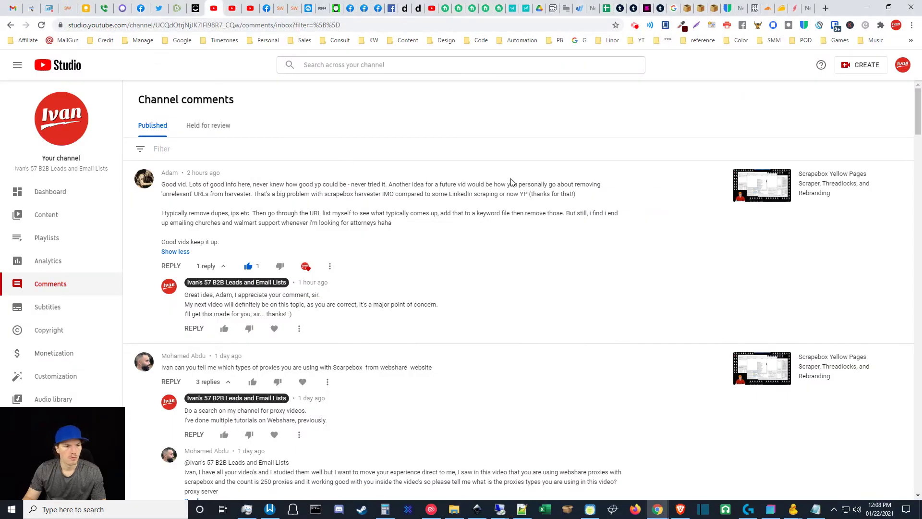
left_click_drag(915, 102, 909, 171)
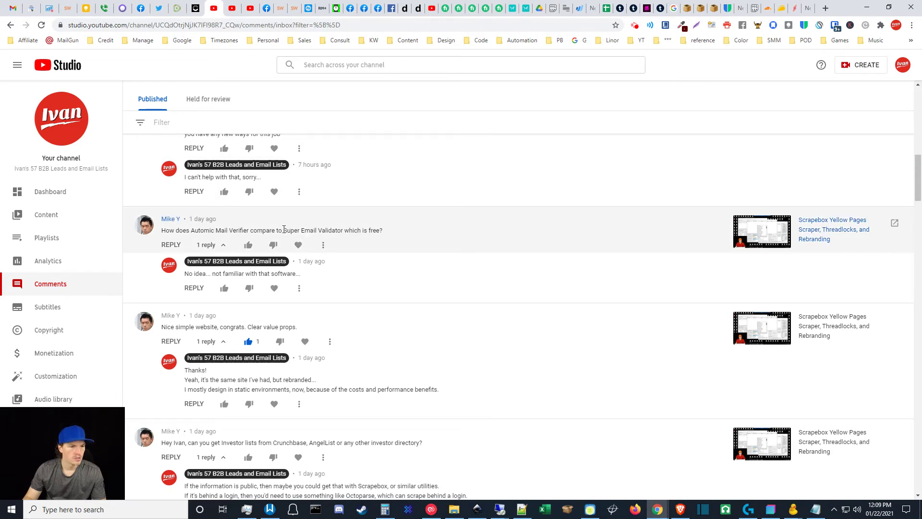
left_click_drag(283, 230, 345, 231)
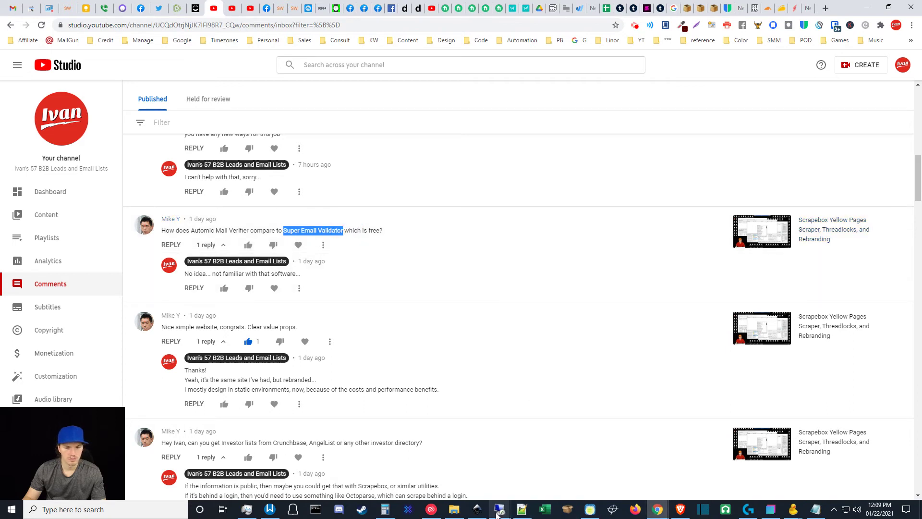
Return to the desktop-440s1h0 remote session and search Google for Super Email Validator in the browser
mouse_move(497, 513)
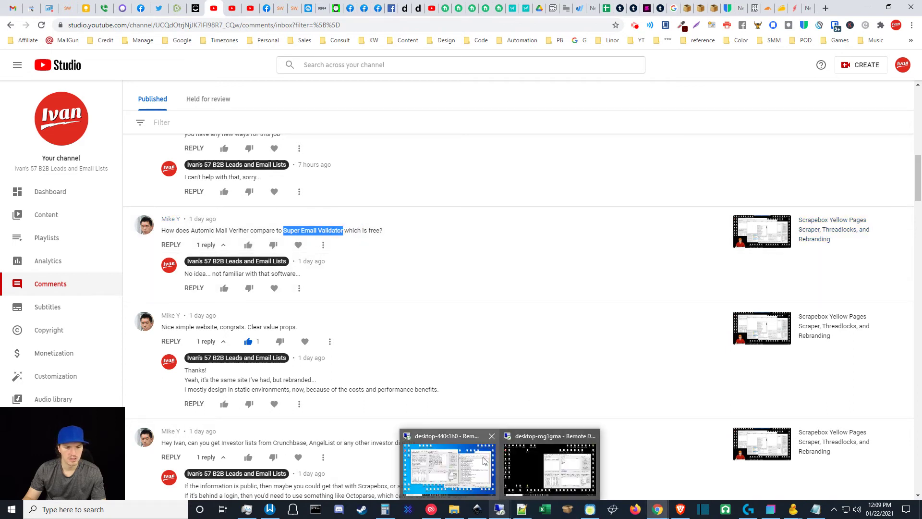
left_click(469, 476)
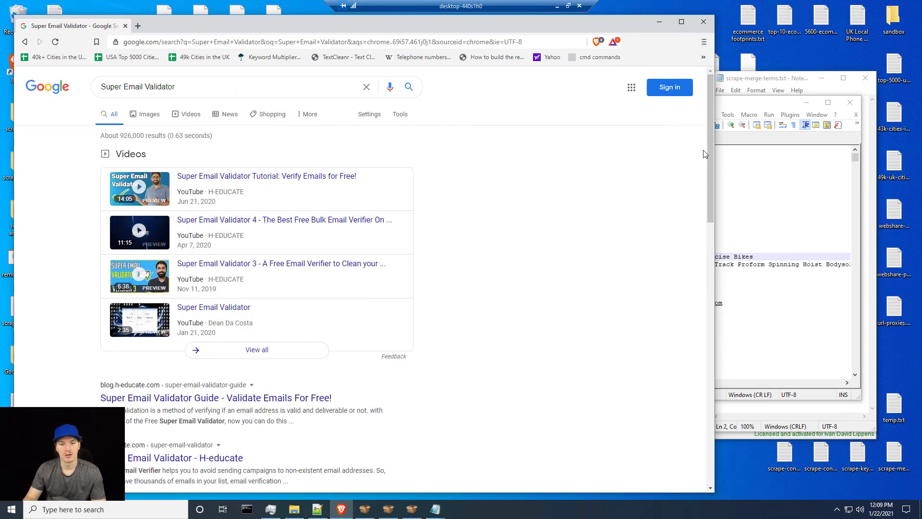
mouse_move(710, 149)
left_mouse_down()
mouse_move(704, 236)
mouse_move(704, 147)
mouse_move(703, 159)
left_mouse_up()
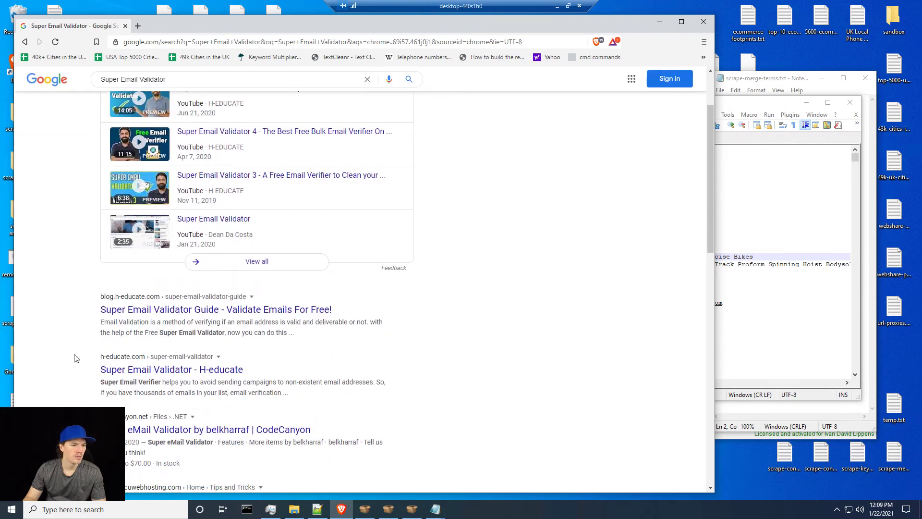
View the Super Email Validator Guide result, return to the search results, and open the H-educate Super Email Validator page
left_click(160, 313)
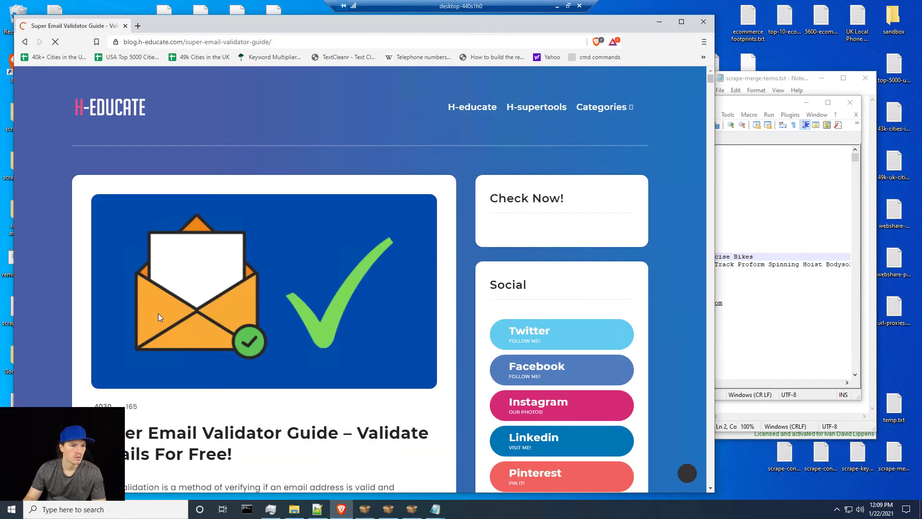
left_click(25, 42)
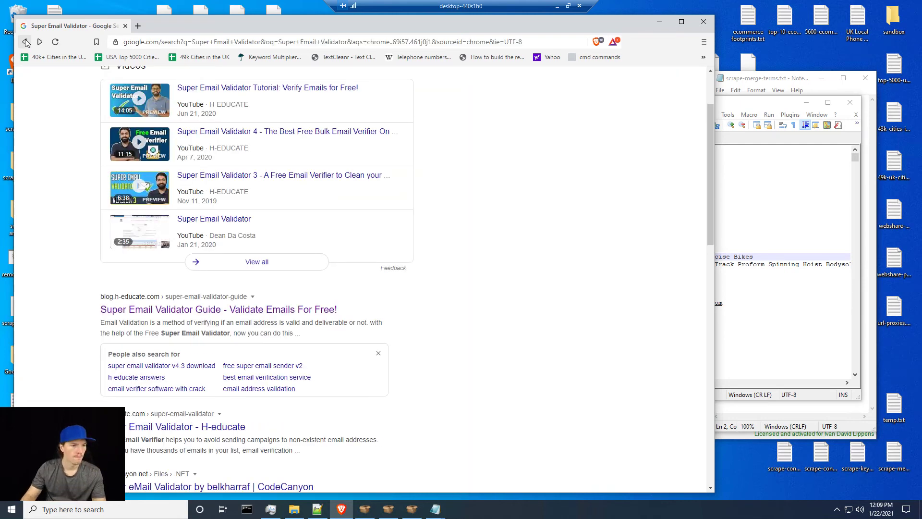
scroll(182, 326, "down", 2)
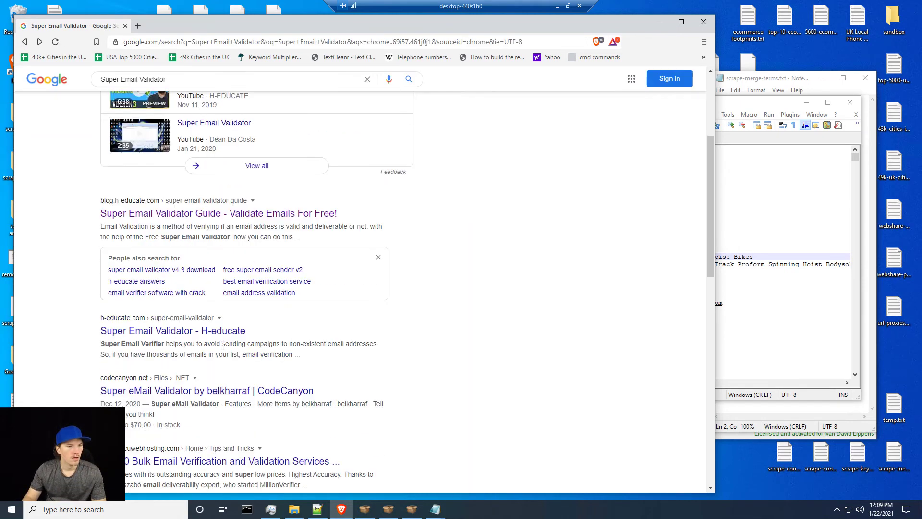
left_click(182, 330)
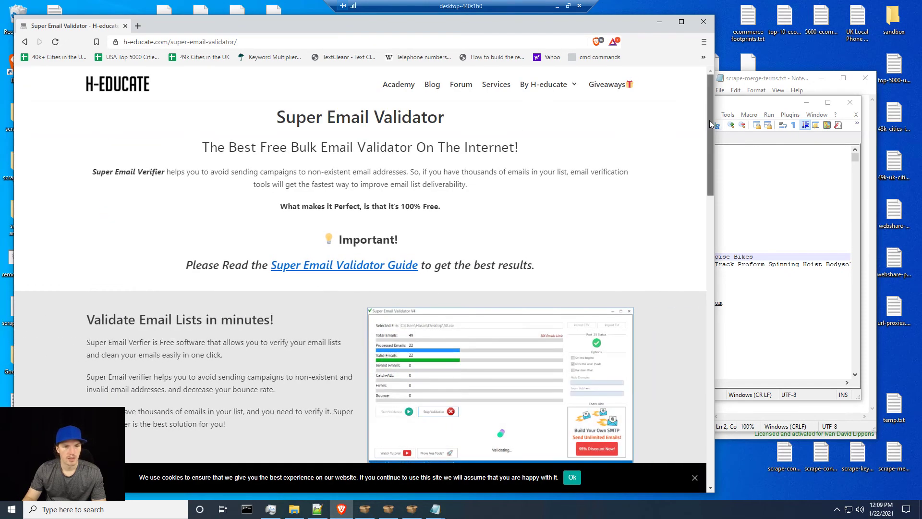
Examine the validator's main features, highlighting the line on emails per operation, and minimize the browser window
left_click_drag(710, 120, 694, 232)
left_click_drag(418, 286, 296, 290)
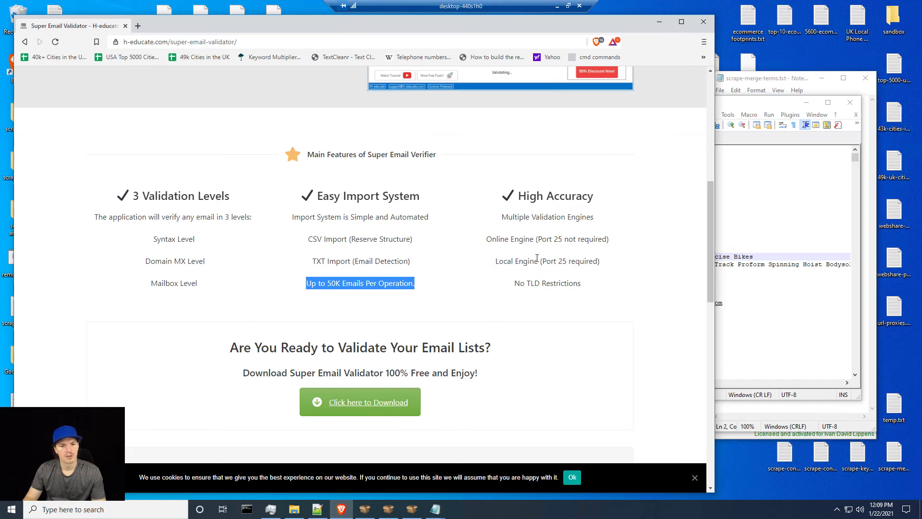
scroll(606, 273, "up", 6)
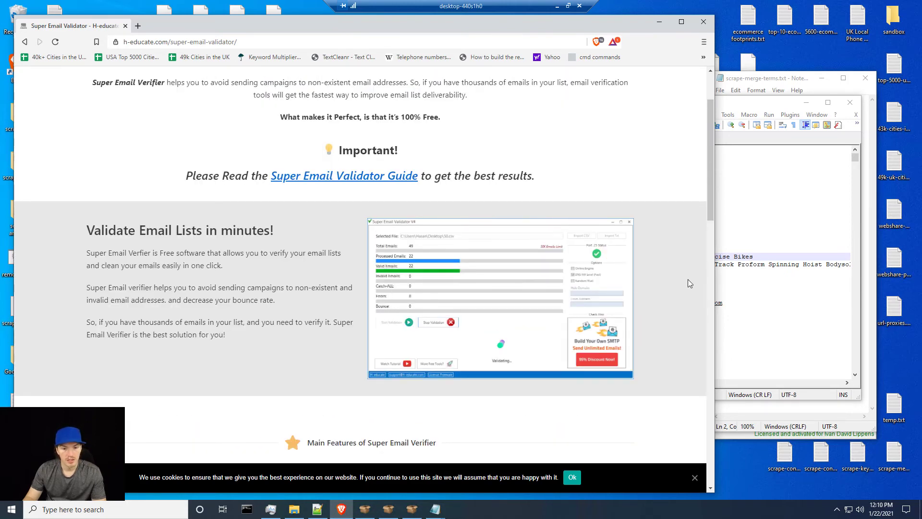
left_click_drag(712, 185, 675, 152)
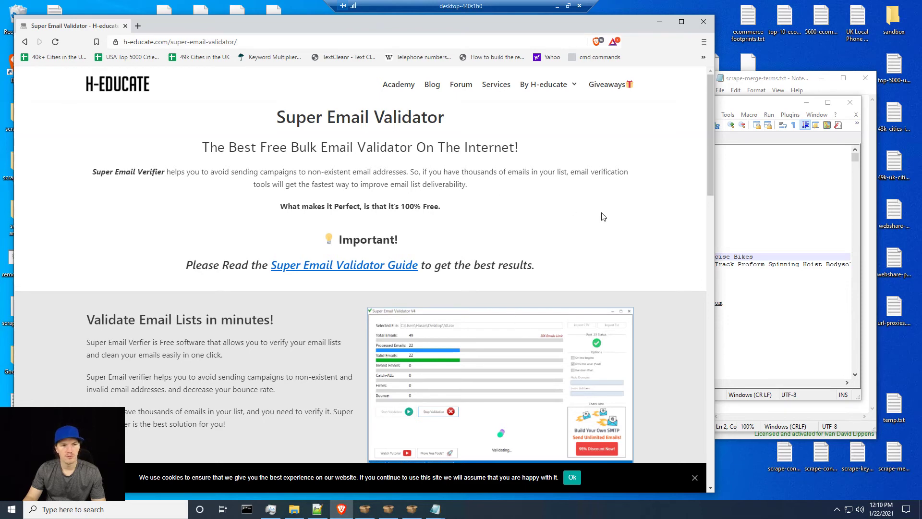
left_click(657, 21)
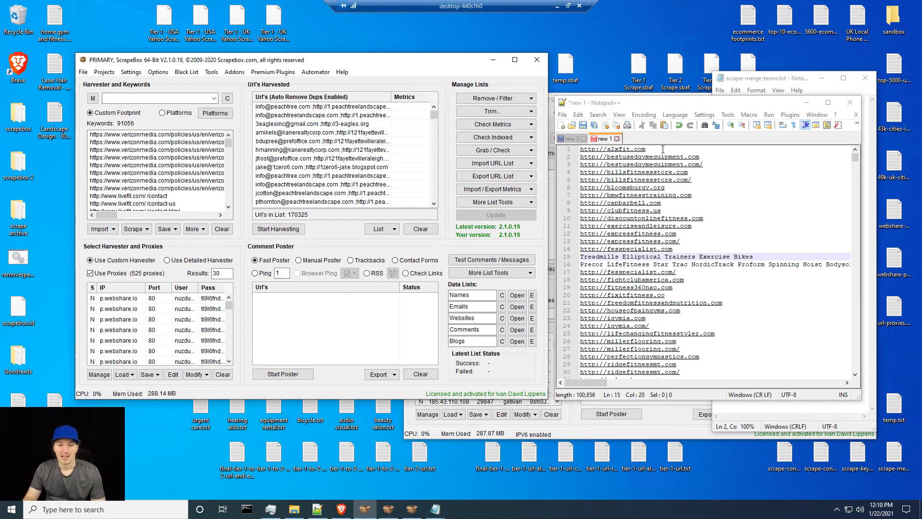
Close the unsaved Notepad++ documents new 1 and new 2 without saving them
left_click(618, 139)
left_click(504, 287)
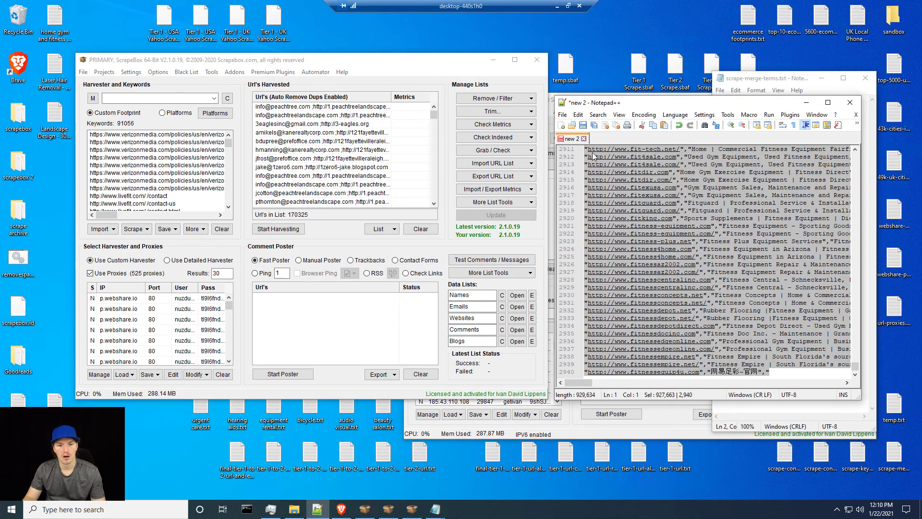
left_click(583, 139)
left_click(468, 288)
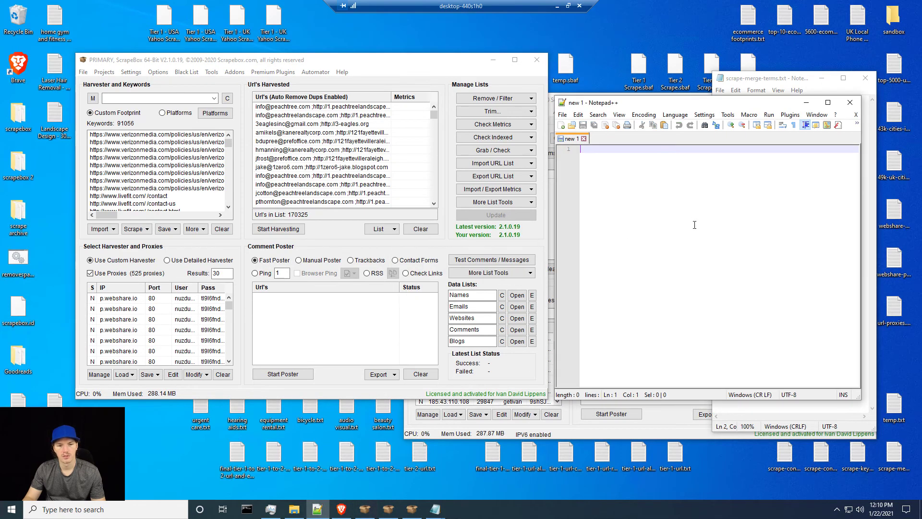
left_click(492, 60)
left_click(365, 508)
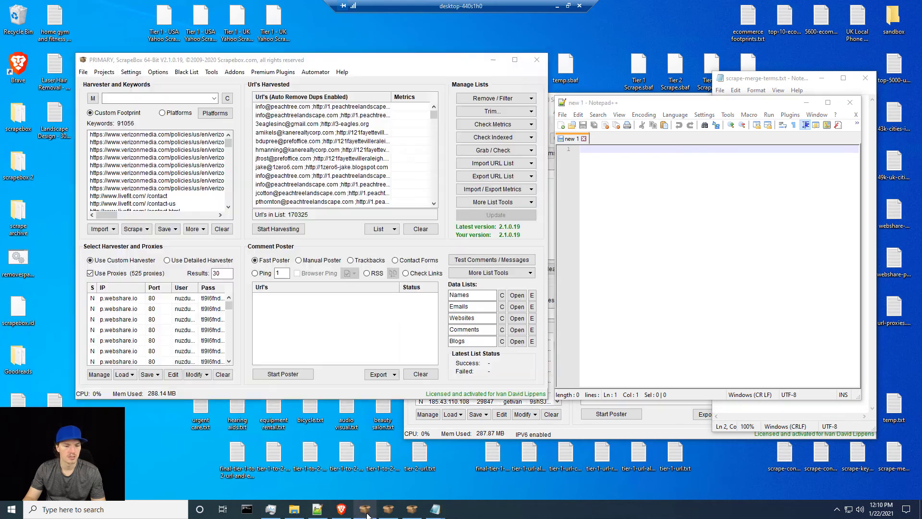
left_click(528, 460)
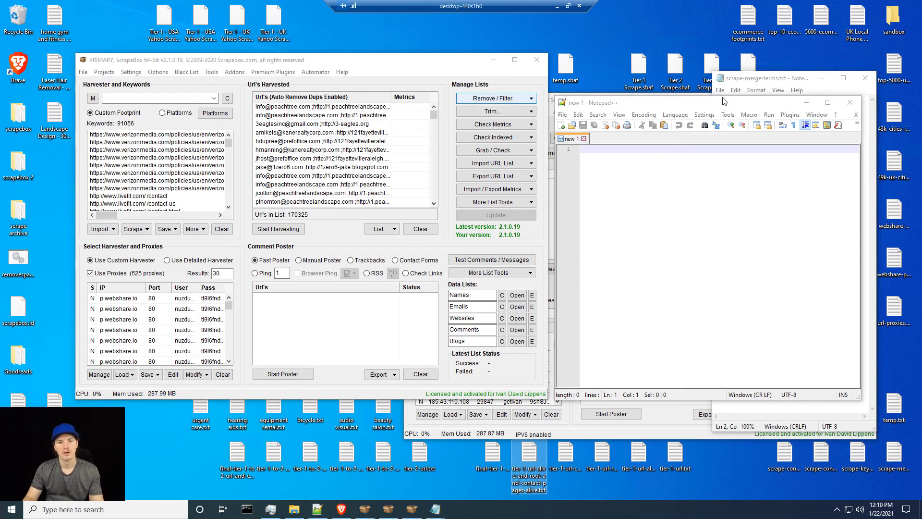
Switch to the ALTERNATE ScrapeBox window and review its options for grabbing and checking data
left_click(672, 417)
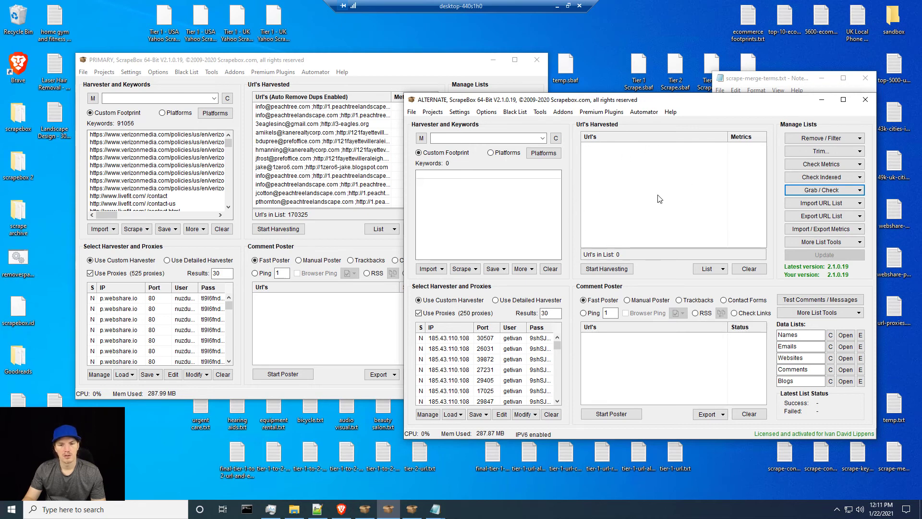
left_click(832, 191)
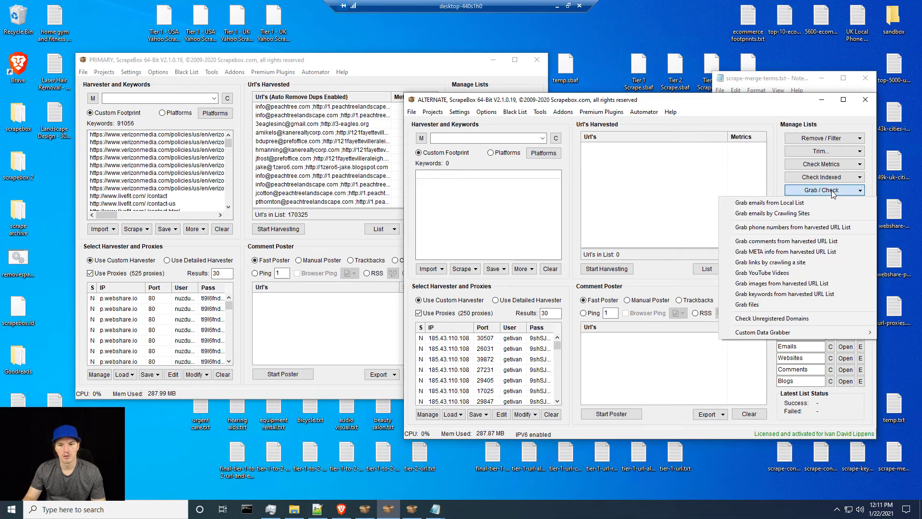
left_click(656, 270)
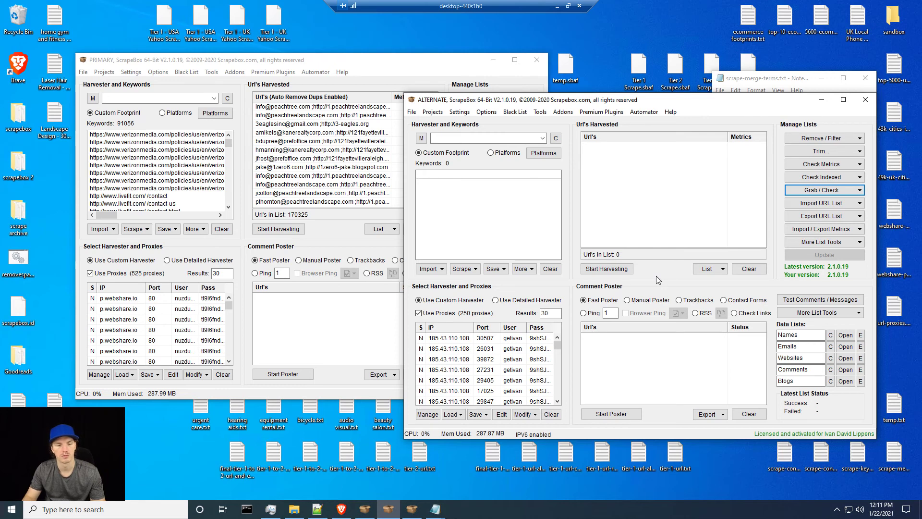
Return to the PRIMARY ScrapeBox window and try the filter that removes URLs not containing a given mask
left_click(338, 236)
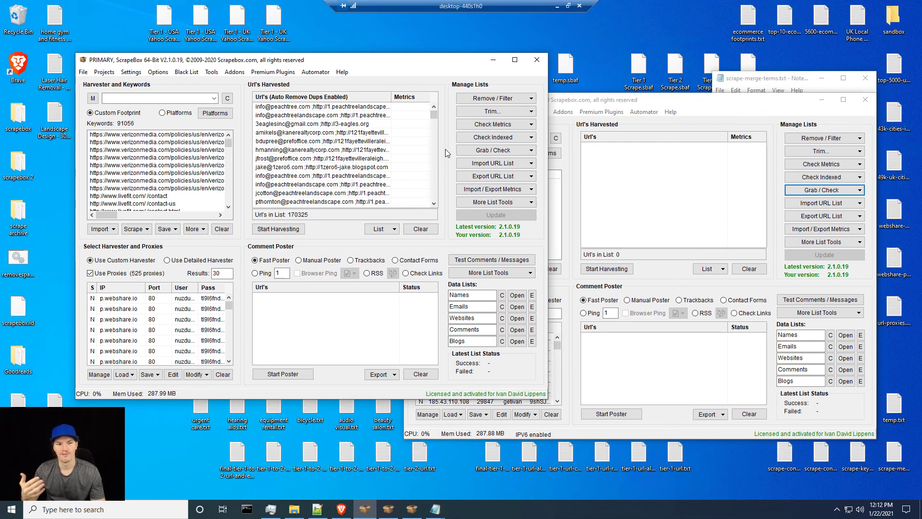
left_click(494, 98)
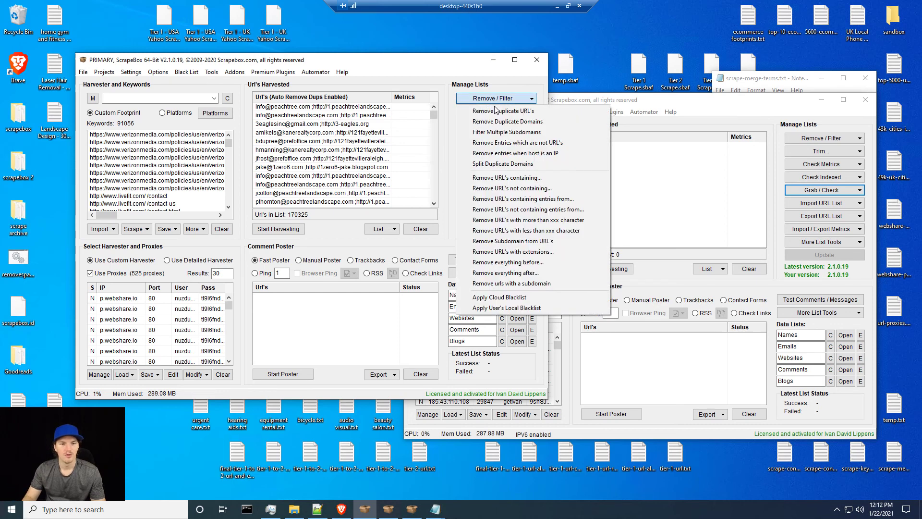
left_click(503, 191)
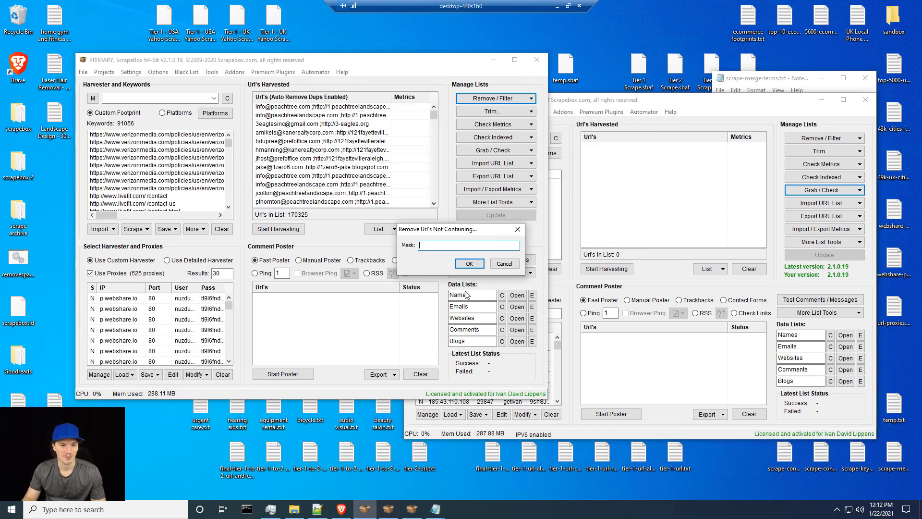
left_click(504, 263)
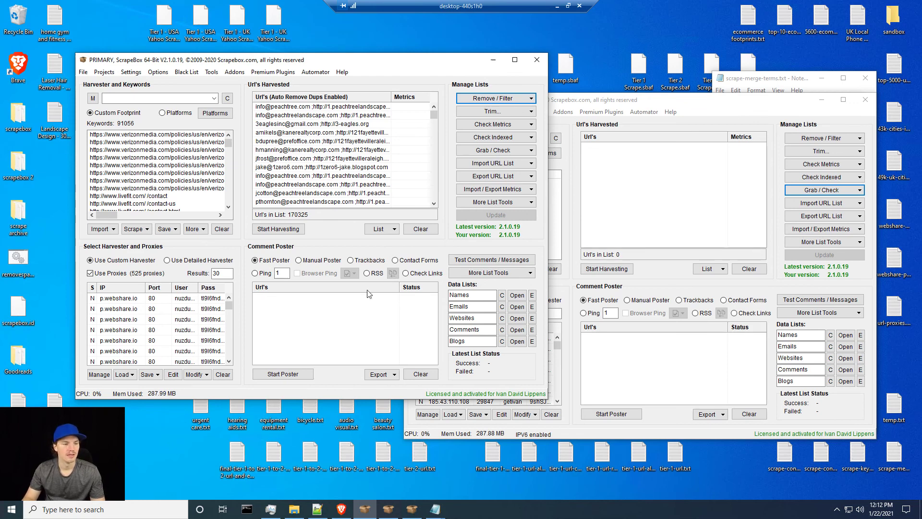
left_click_drag(44, 433, 45, 275)
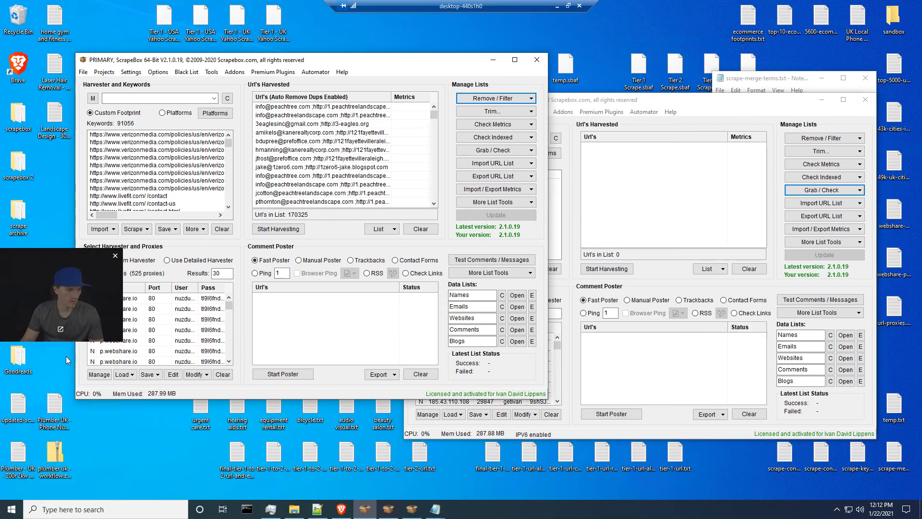
left_click(19, 473)
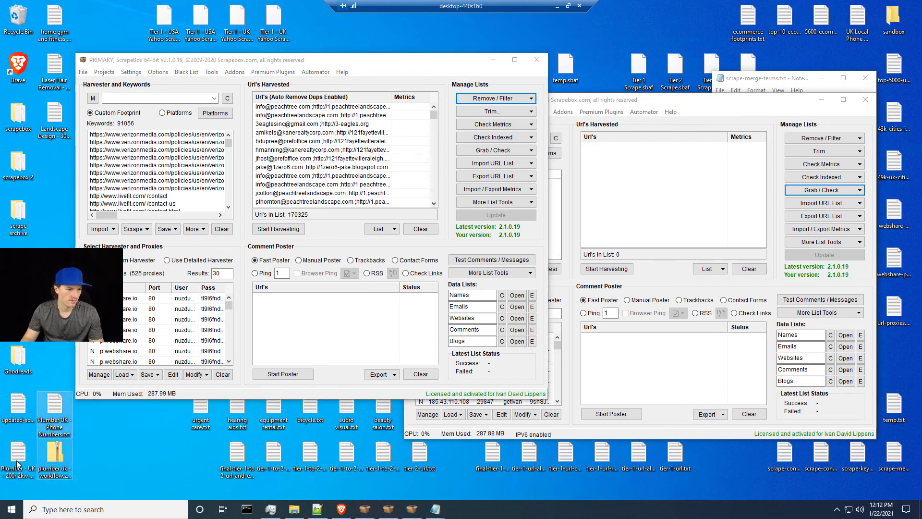
mouse_move(50, 317)
left_click_drag(50, 316, 51, 472)
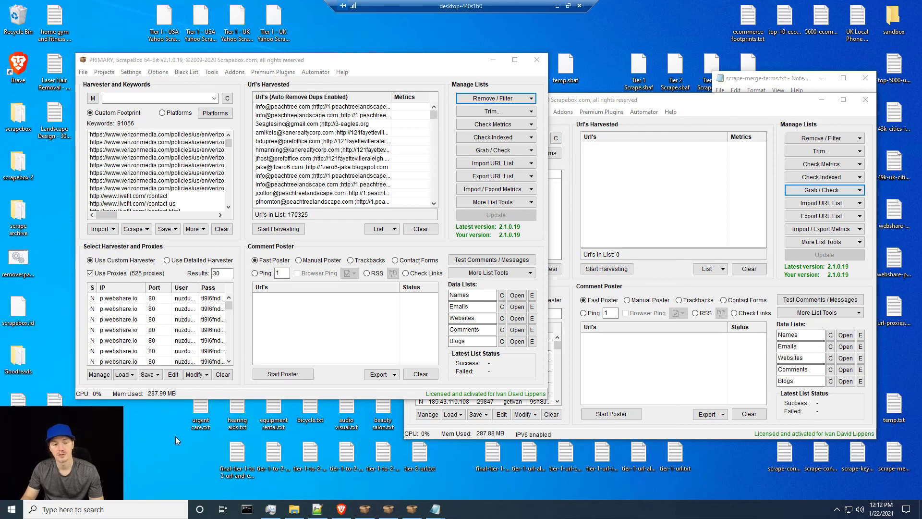
Take the desktop-440s1h0 remote session out of full screen into a window
left_click(446, 241)
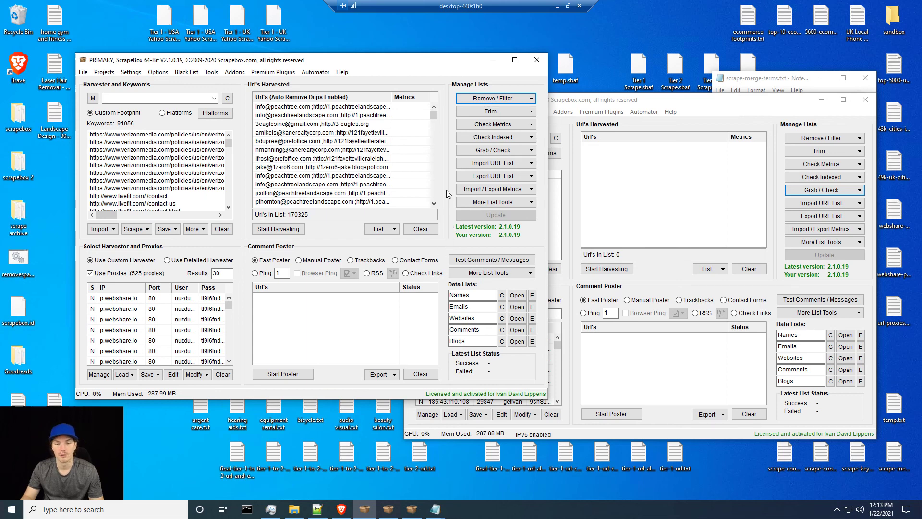
left_click(568, 6)
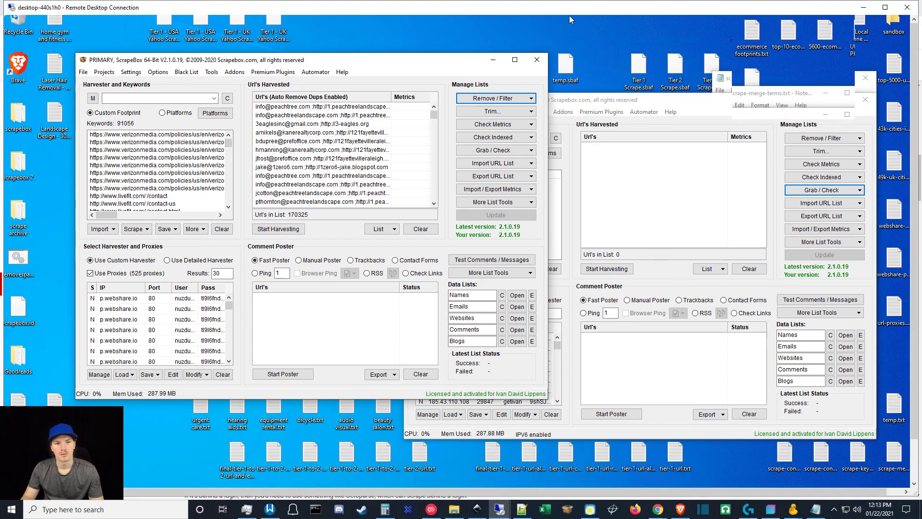